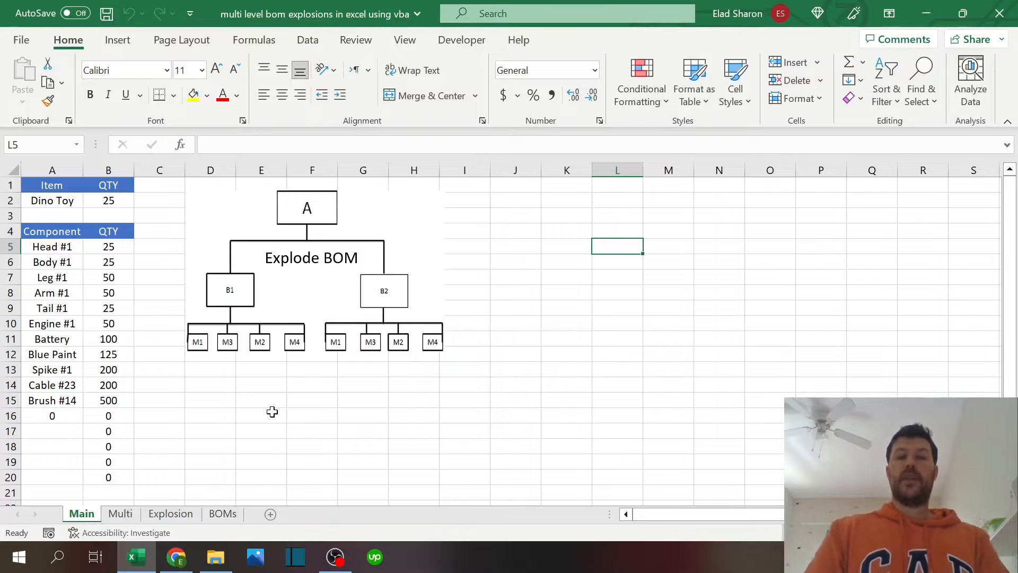
- Open the BOMs sheet and review the components and quantities listed for the Dino Toy item
{"action": "left_click", "coordinate": [222, 513]}
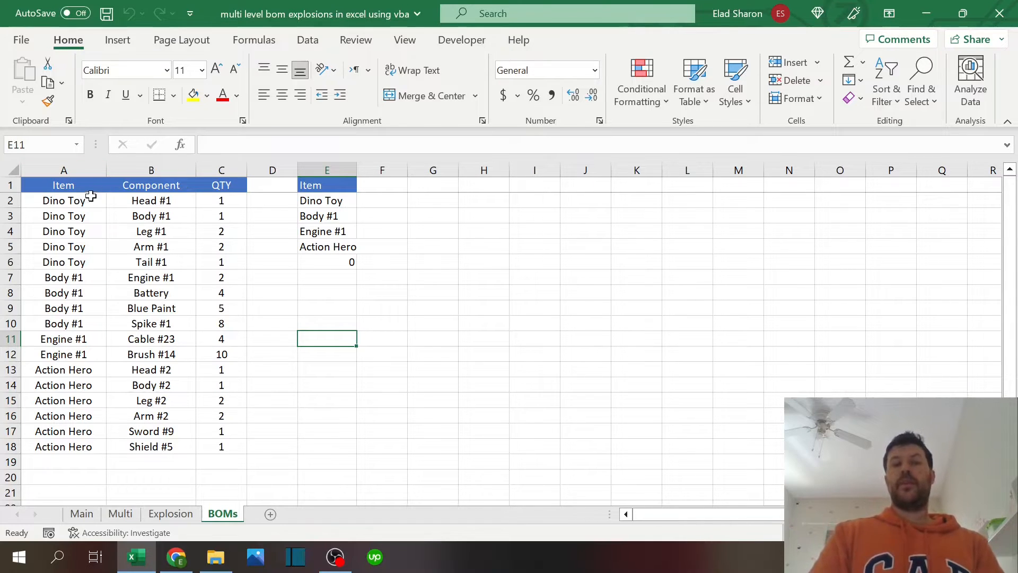
{"action": "left_click", "coordinate": [73, 170]}
{"action": "left_click", "coordinate": [90, 203]}
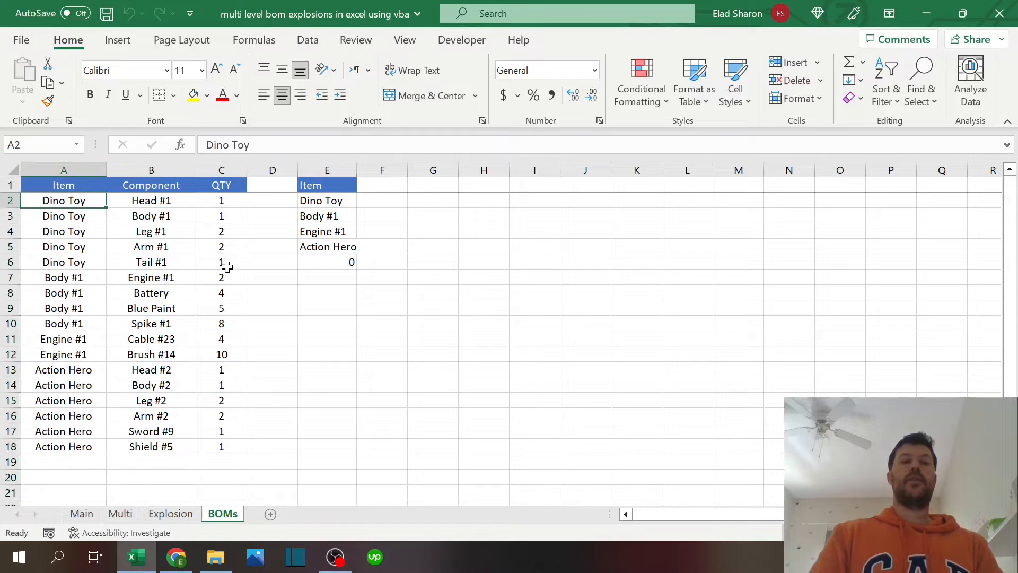
{"action": "left_click", "coordinate": [308, 341]}
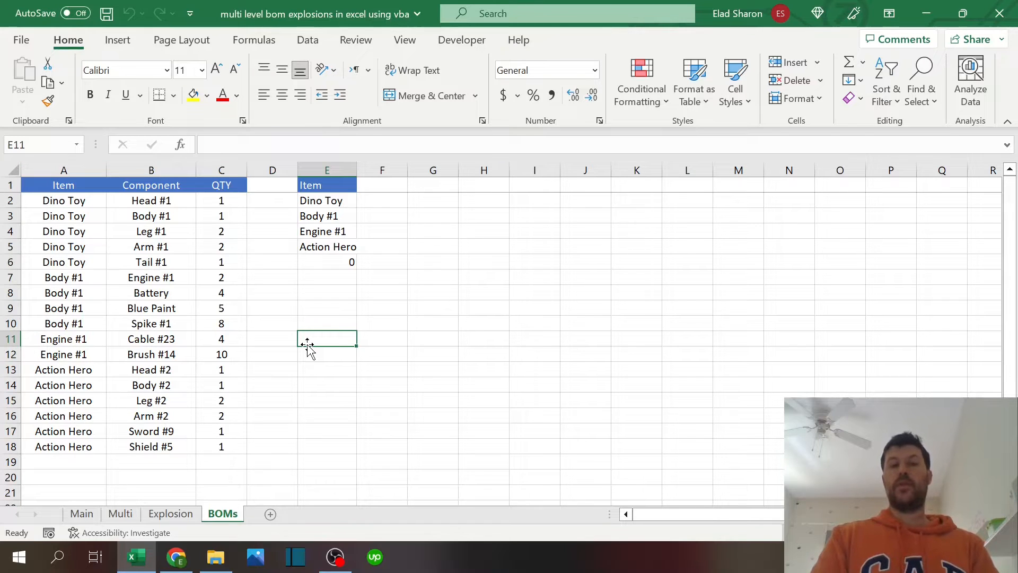
{"action": "left_click", "coordinate": [89, 202]}
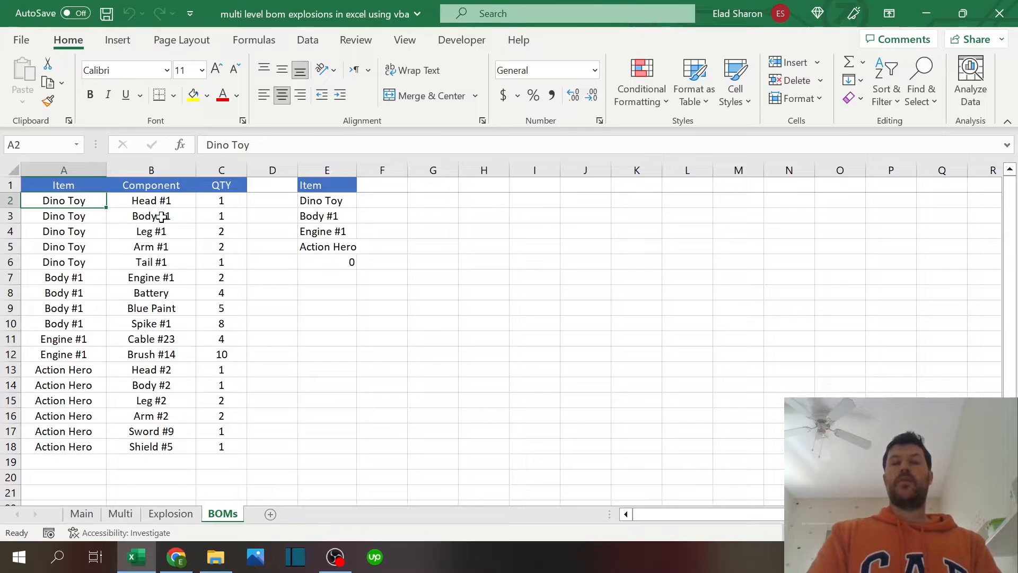
{"action": "left_click", "coordinate": [187, 202]}
{"action": "left_click", "coordinate": [171, 216]}
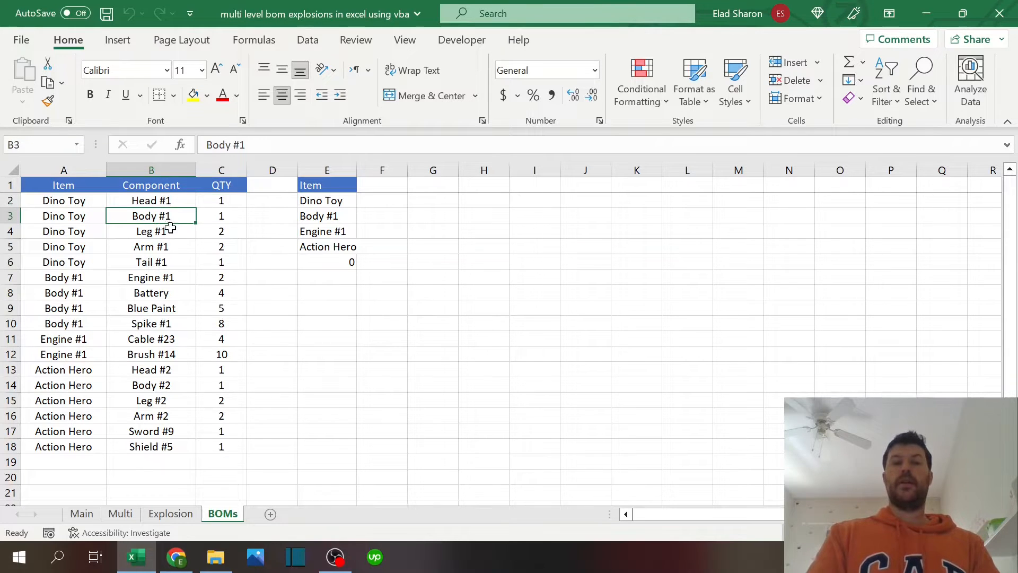
{"action": "left_click", "coordinate": [169, 246]}
{"action": "left_click", "coordinate": [165, 261]}
{"action": "left_click", "coordinate": [229, 255]}
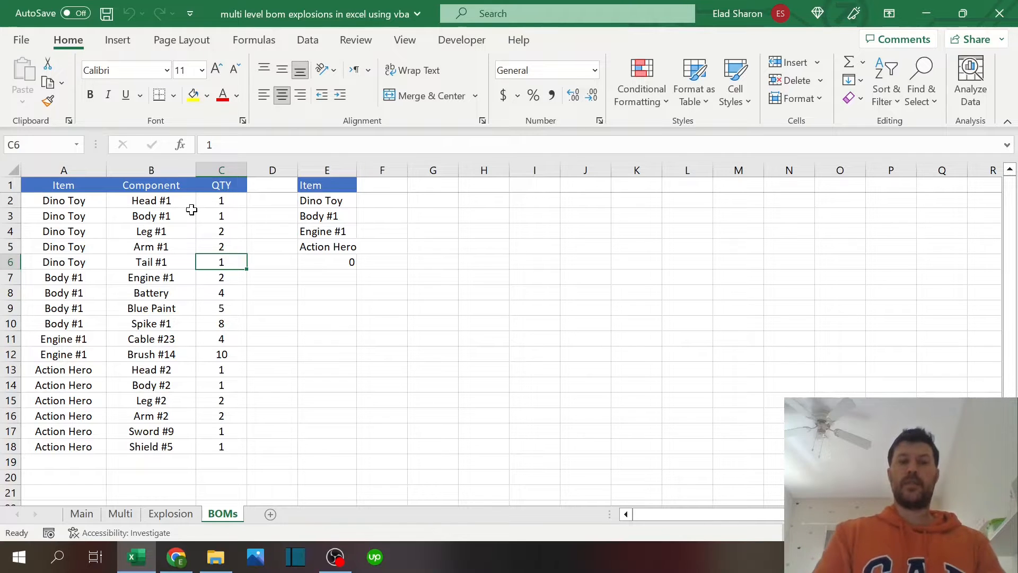
- Review the Body #1 rows of the BOM table, checking each component and its quantity
{"action": "left_click", "coordinate": [89, 280]}
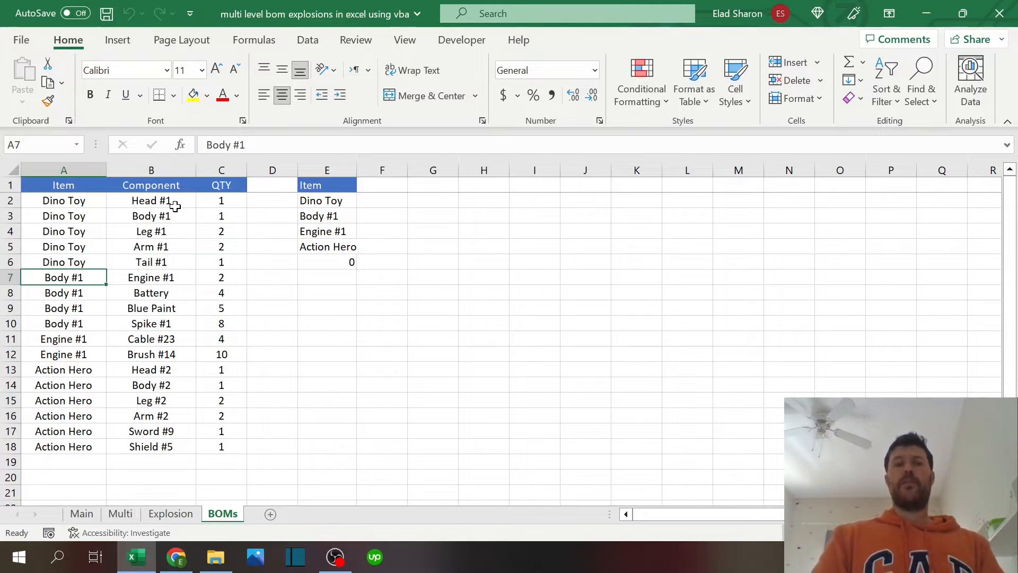
{"action": "left_click", "coordinate": [179, 273]}
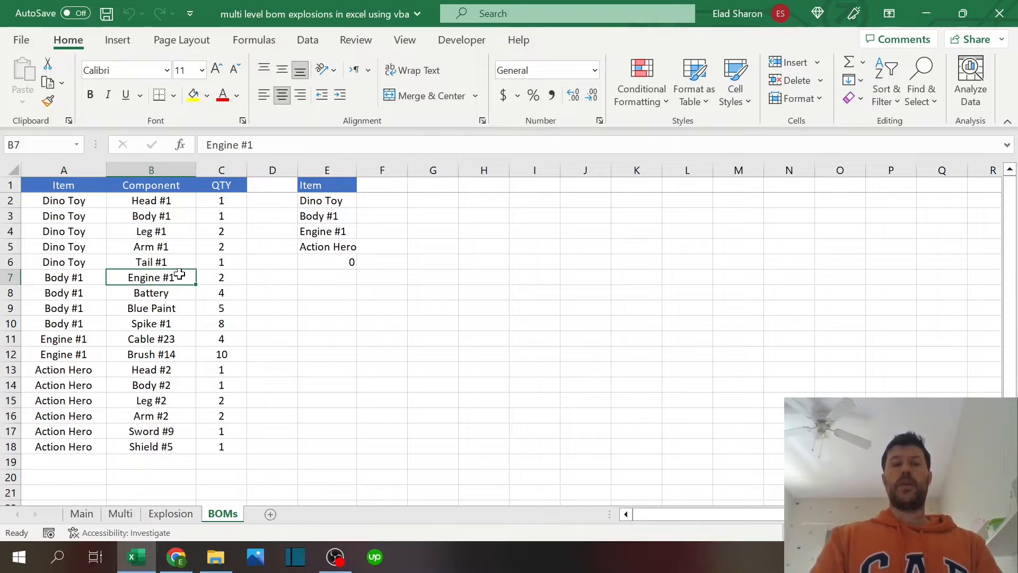
{"action": "left_click", "coordinate": [181, 294]}
{"action": "left_click", "coordinate": [218, 294]}
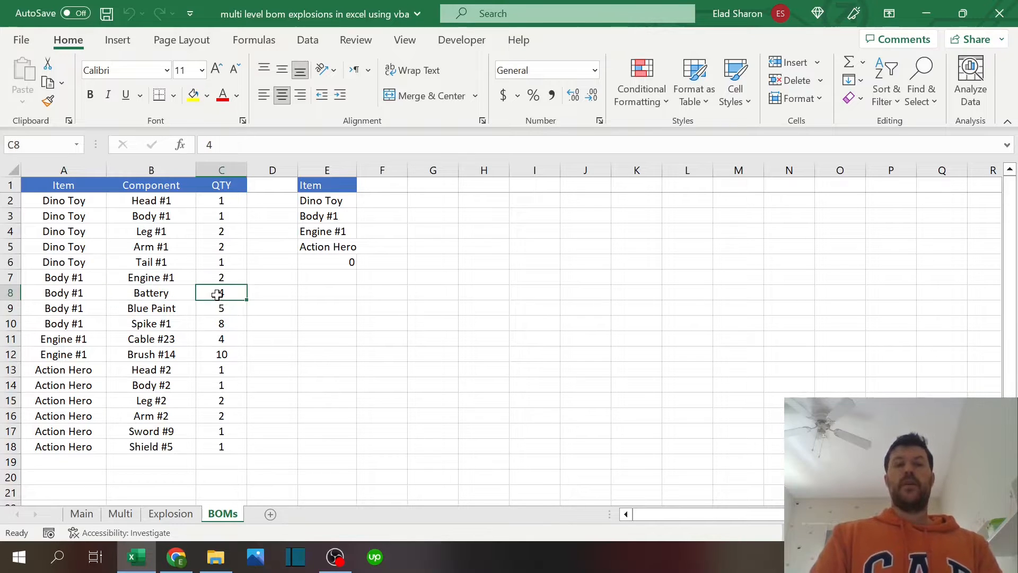
{"action": "left_click", "coordinate": [228, 279]}
{"action": "left_click", "coordinate": [96, 307]}
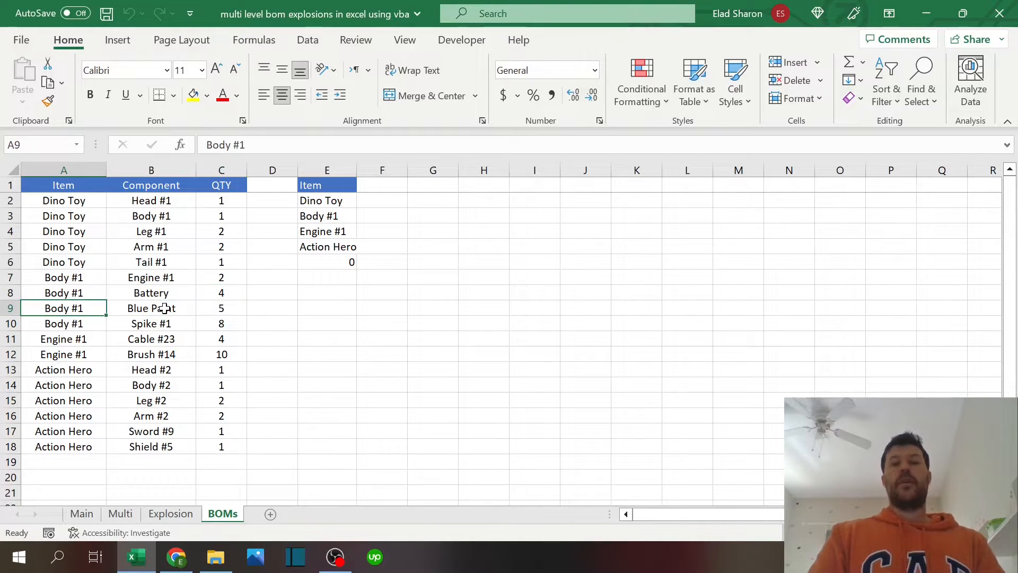
{"action": "left_click", "coordinate": [165, 308]}
{"action": "left_click", "coordinate": [212, 307]}
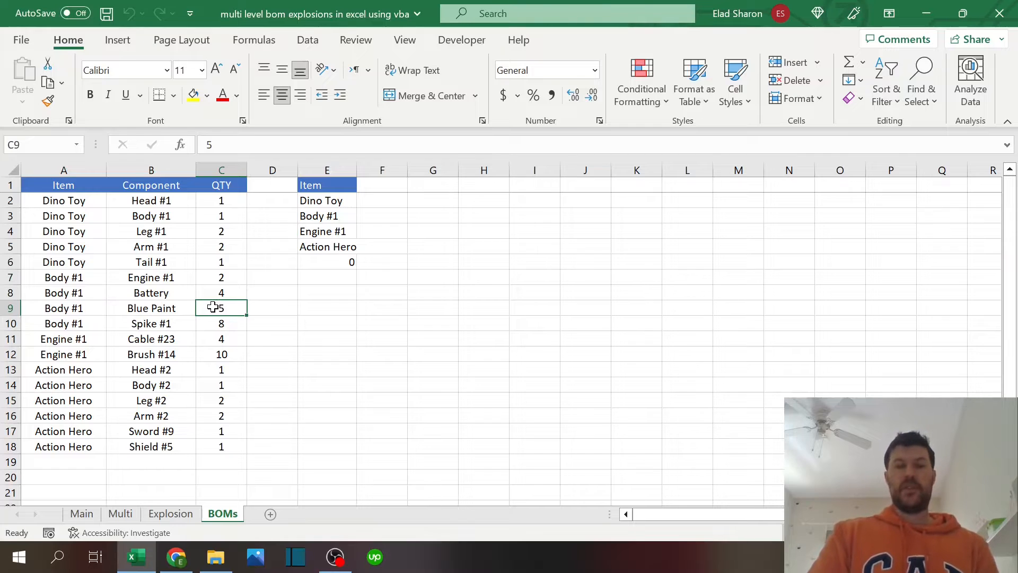
{"action": "left_click", "coordinate": [272, 302]}
{"action": "left_click", "coordinate": [159, 320]}
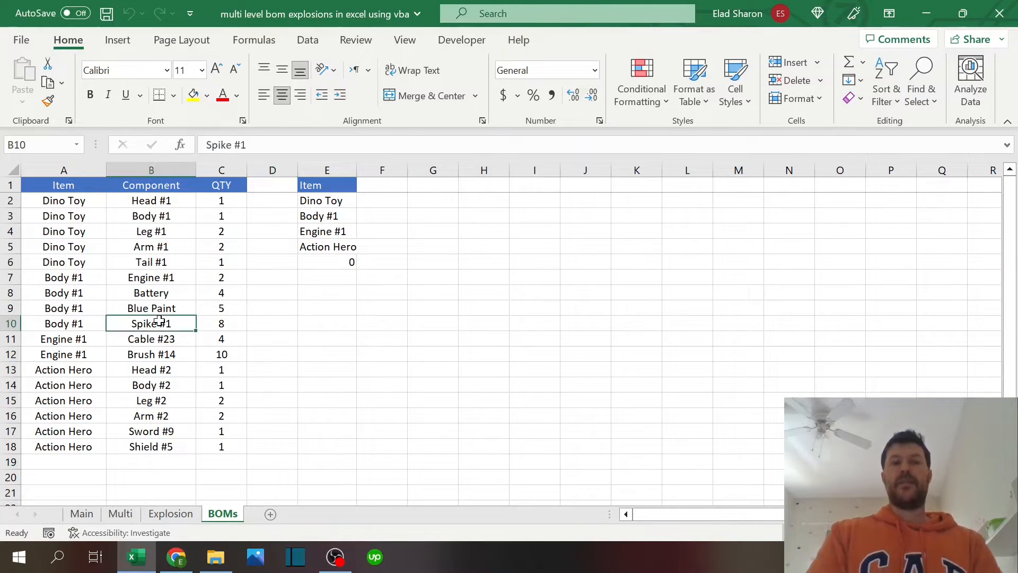
{"action": "left_click", "coordinate": [218, 327]}
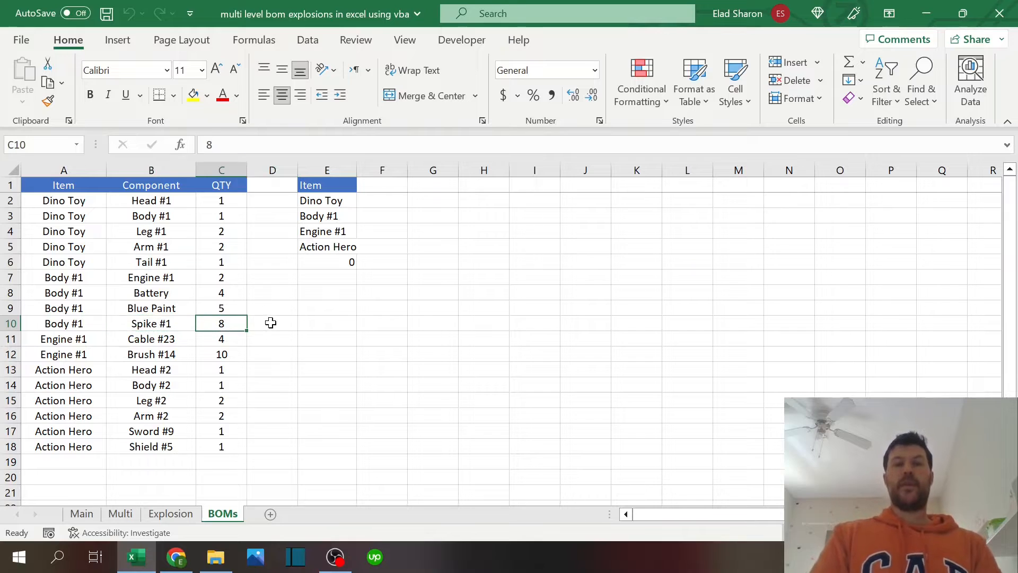
- Examine the component rows of Engine #1 and Action Hero in the BOM table
{"action": "left_click", "coordinate": [91, 339]}
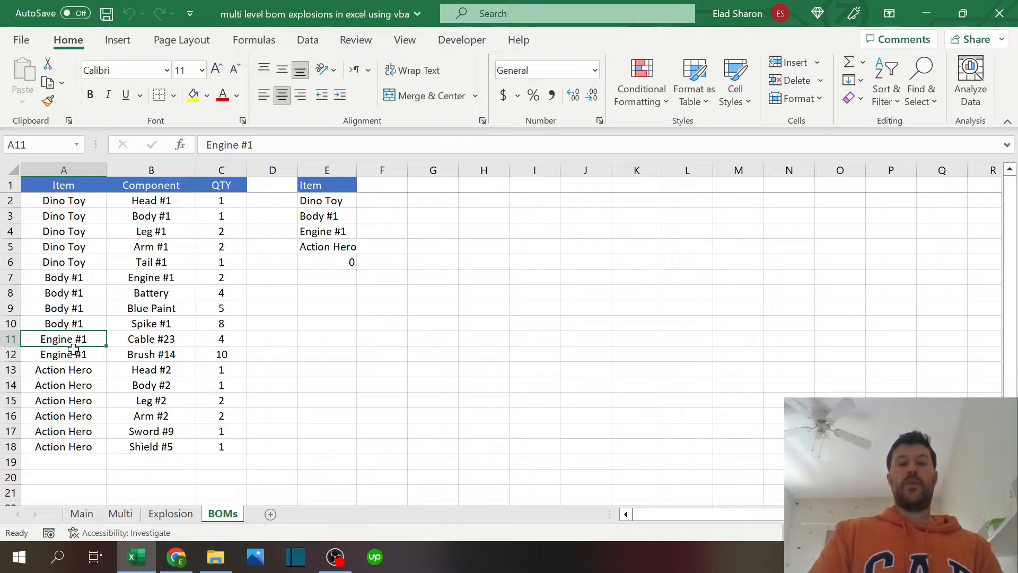
{"action": "left_click", "coordinate": [160, 341]}
{"action": "left_click", "coordinate": [232, 338]}
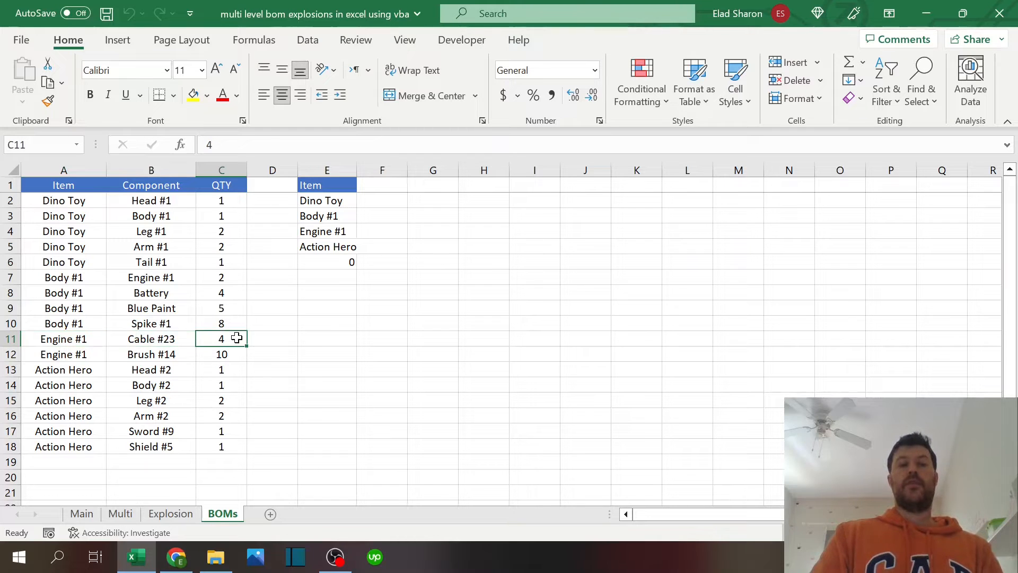
{"action": "left_click", "coordinate": [181, 339]}
{"action": "left_click", "coordinate": [200, 353]}
{"action": "left_click", "coordinate": [190, 352]}
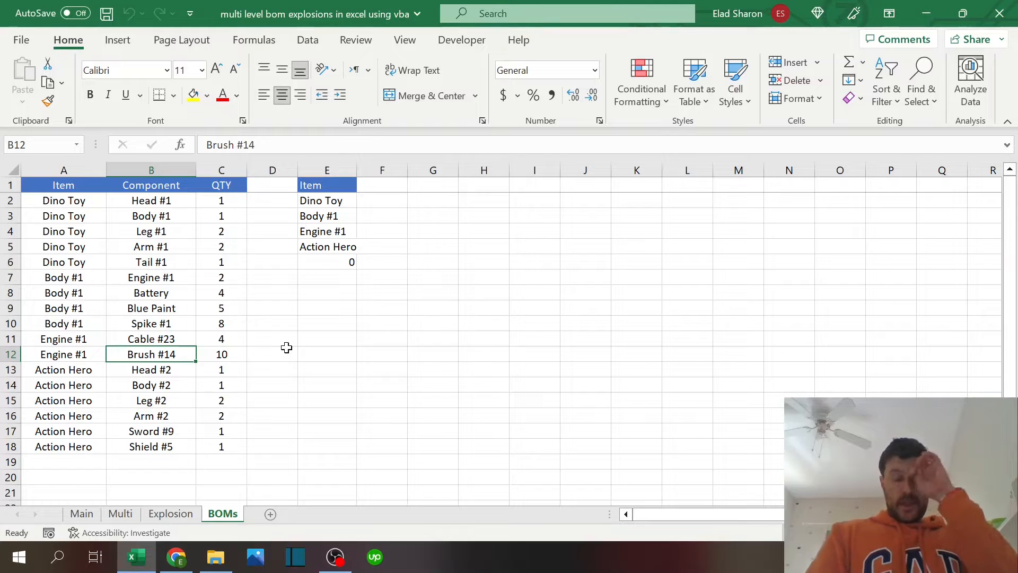
{"action": "left_click", "coordinate": [85, 373]}
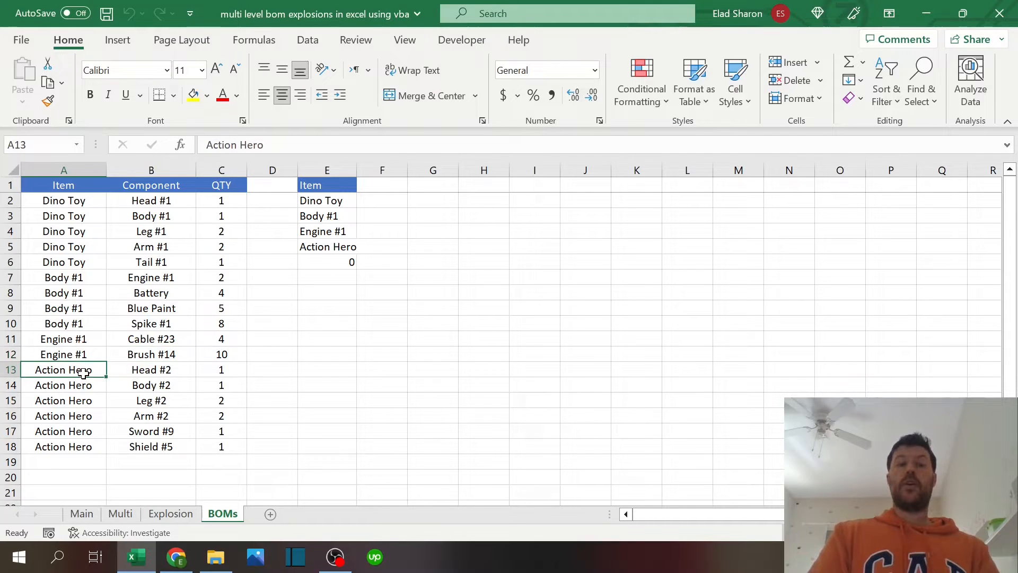
{"action": "left_click", "coordinate": [163, 375]}
{"action": "left_click", "coordinate": [176, 390]}
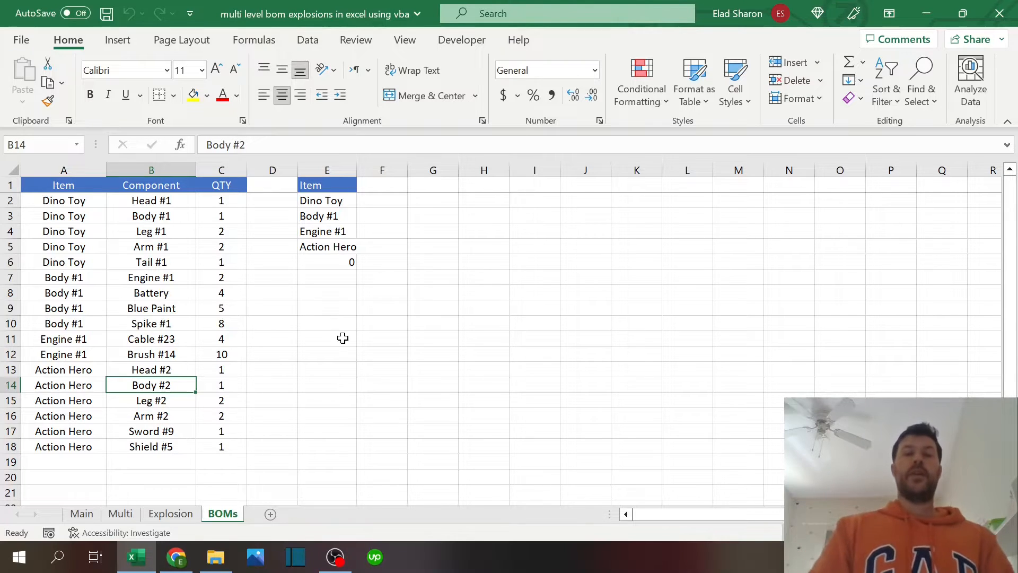
- Inspect the formula in E1 that builds the unique item list from column A, leaving it unedited
{"action": "left_click", "coordinate": [101, 201]}
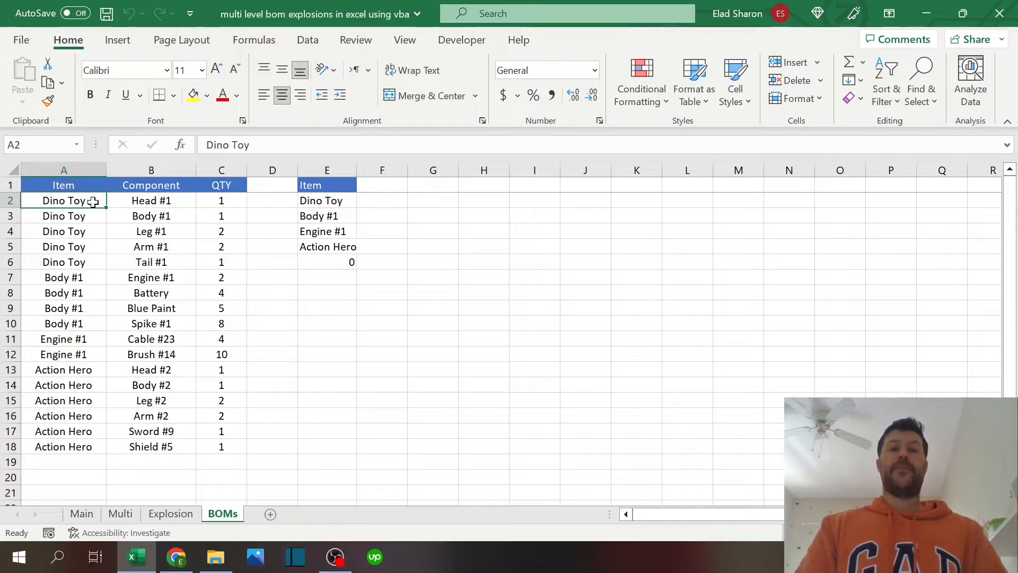
{"action": "left_click", "coordinate": [313, 200]}
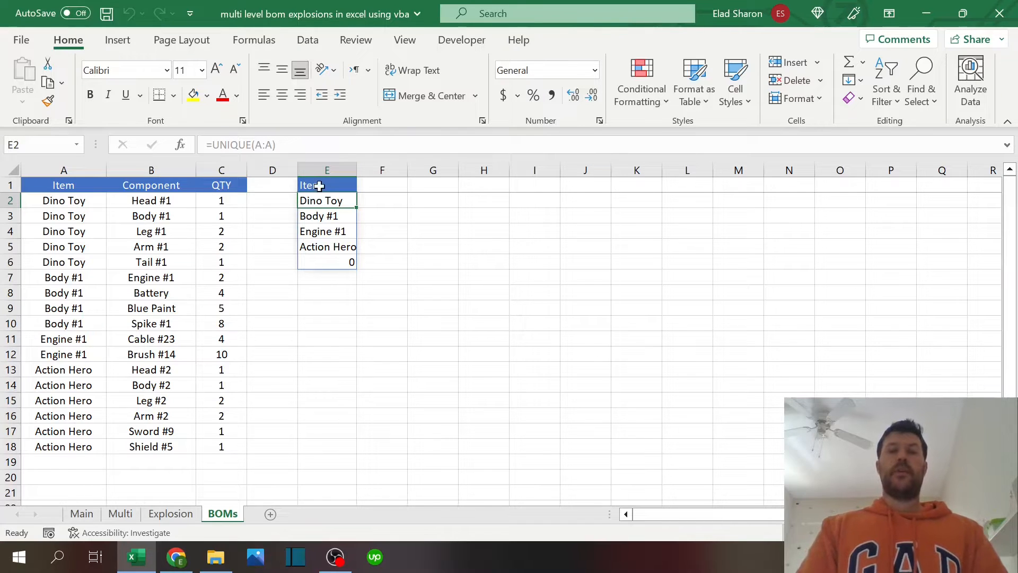
{"action": "left_click", "coordinate": [315, 149]}
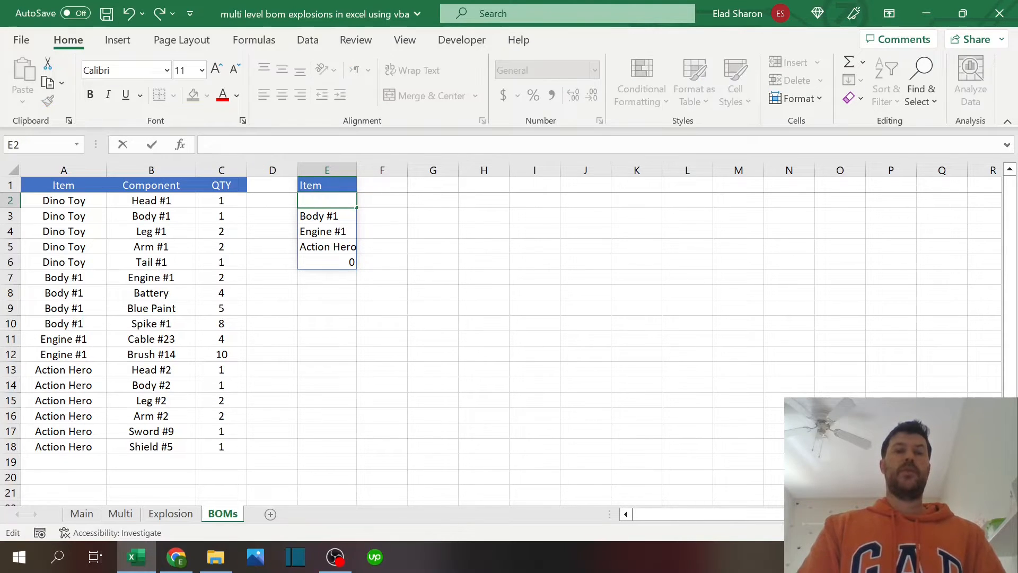
{"action": "key", "text": "Escape"}
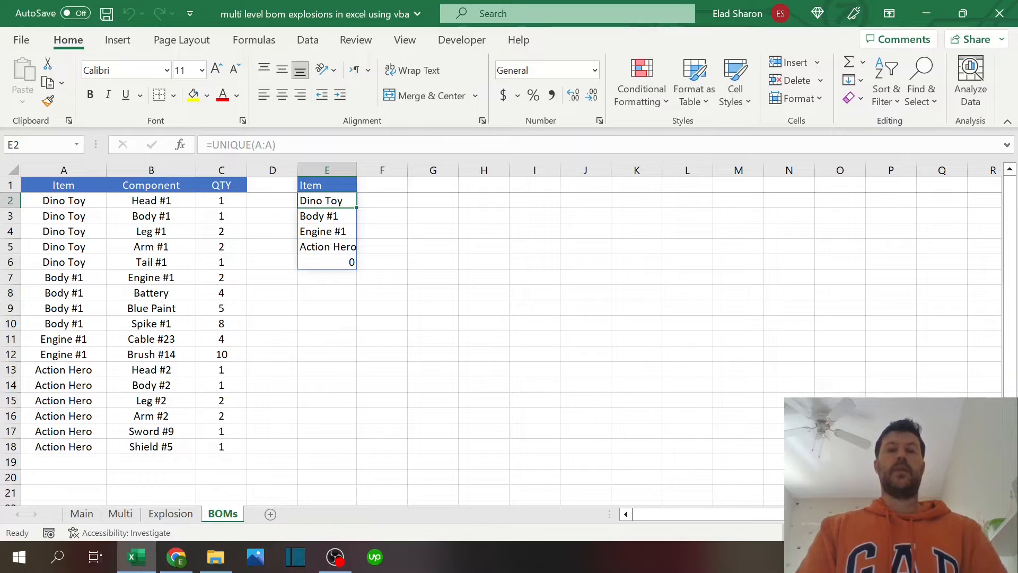
{"action": "left_click", "coordinate": [318, 185]}
{"action": "key", "text": "F2"}
{"action": "key", "text": "Escape"}
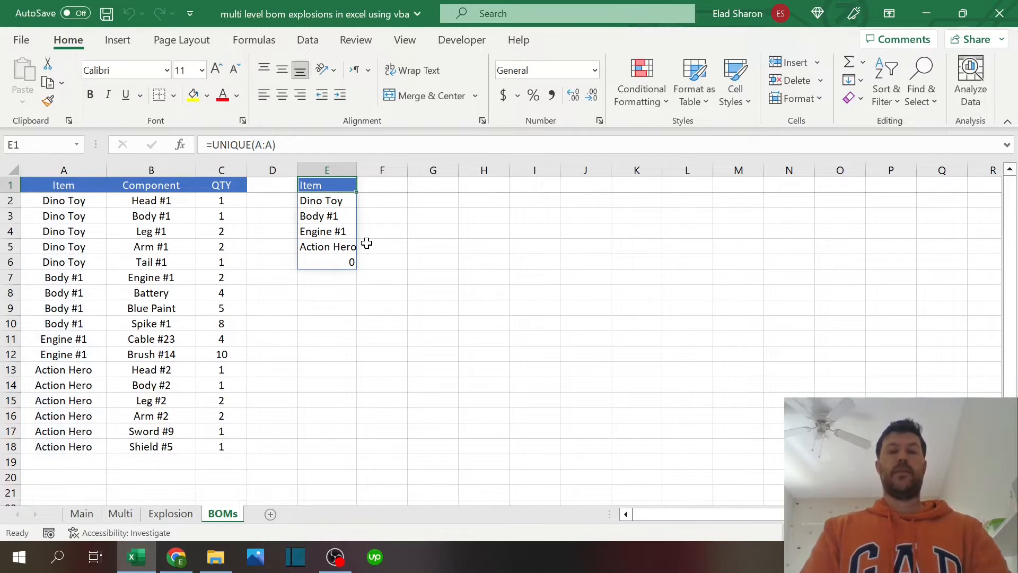
{"action": "left_click", "coordinate": [391, 213]}
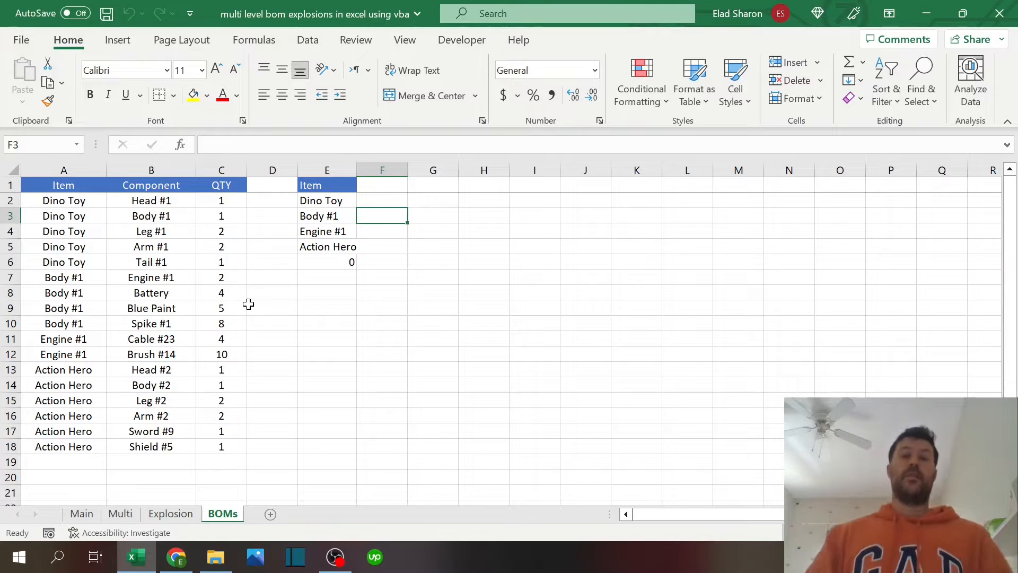
- Open the Explosion sheet and check its item and quantity input cells A2 and B2
{"action": "left_click", "coordinate": [174, 513]}
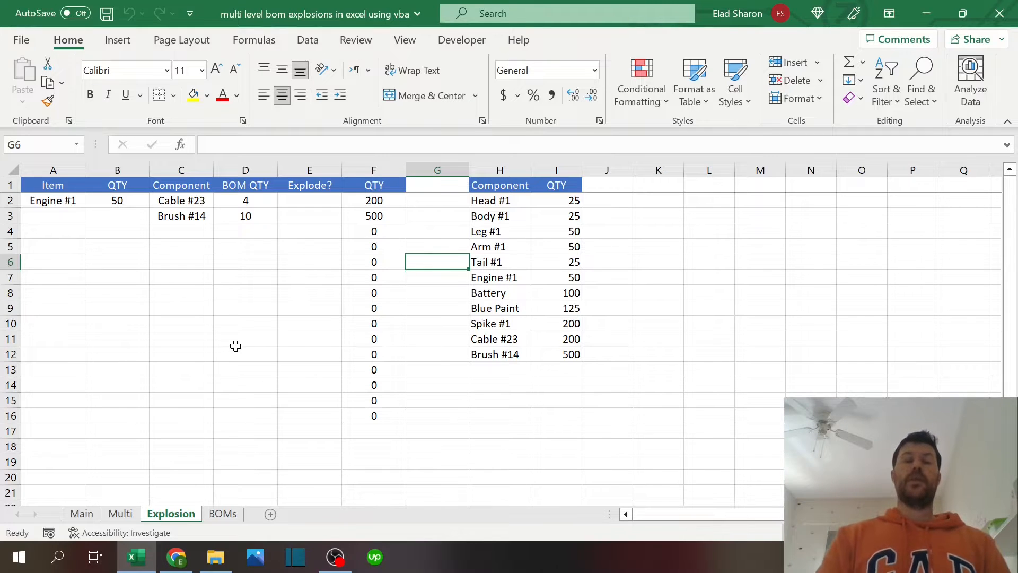
{"action": "left_click", "coordinate": [62, 202]}
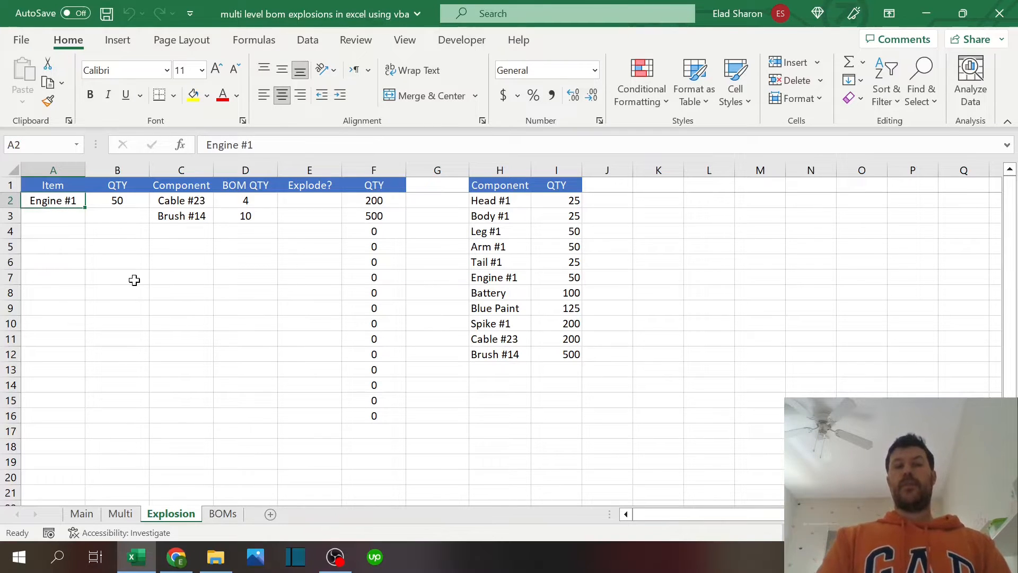
{"action": "left_click", "coordinate": [110, 199]}
{"action": "left_click", "coordinate": [67, 200]}
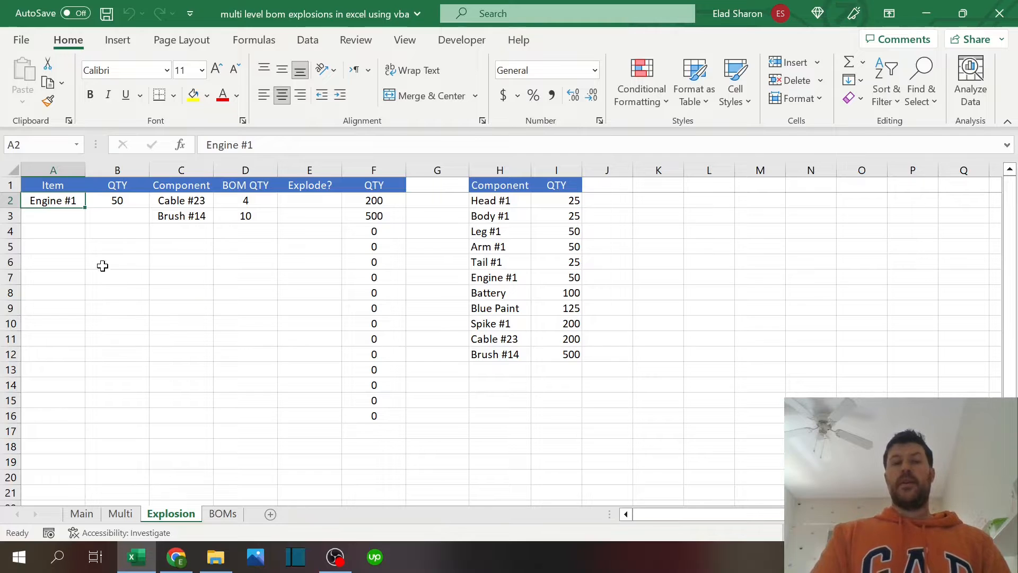
{"action": "left_click", "coordinate": [120, 201]}
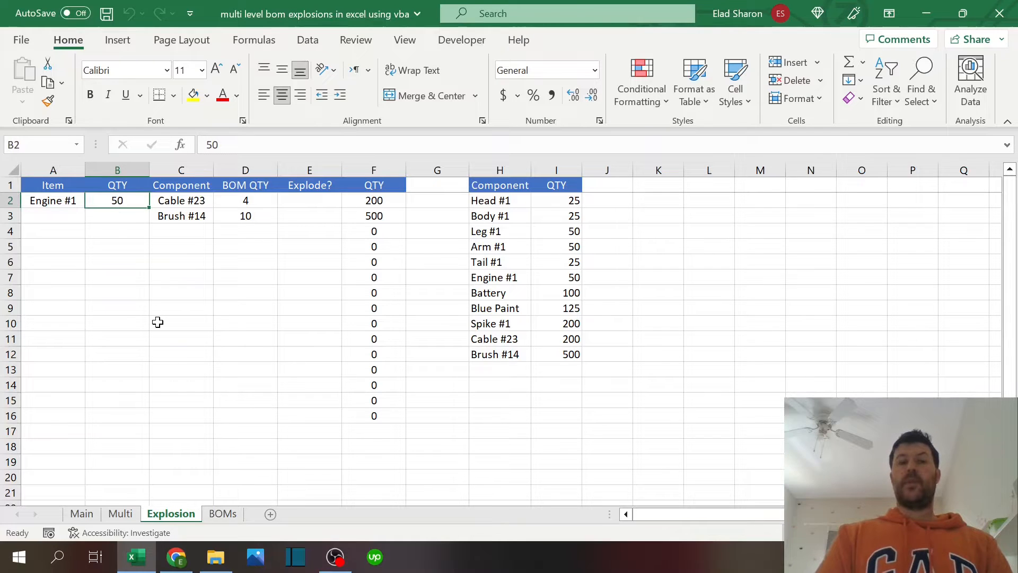
- Inspect the FILTER formula in C2 and compare its array argument with the component and quantity columns of the BOMs sheet
{"action": "left_click", "coordinate": [199, 200]}
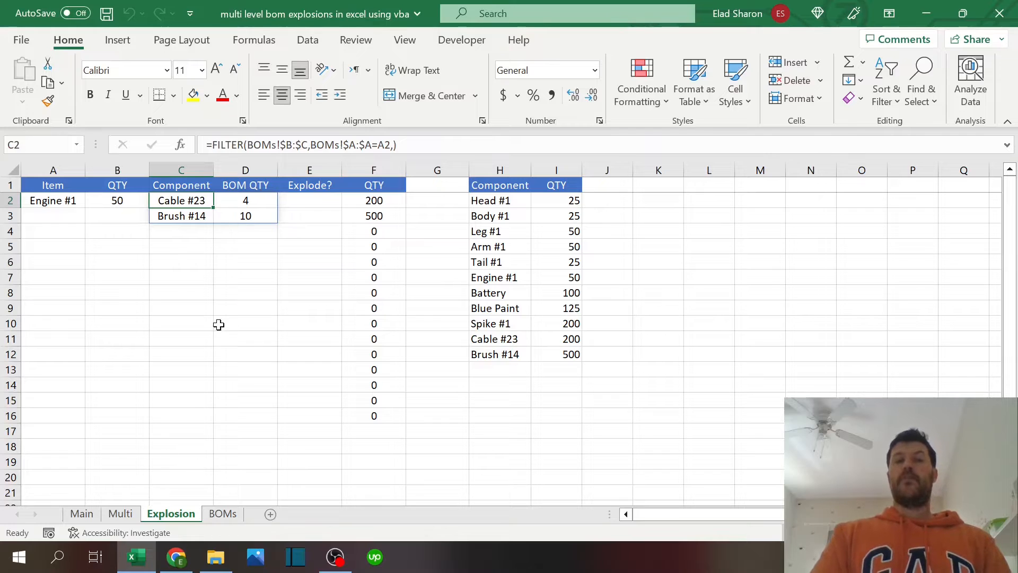
{"action": "left_click", "coordinate": [223, 513]}
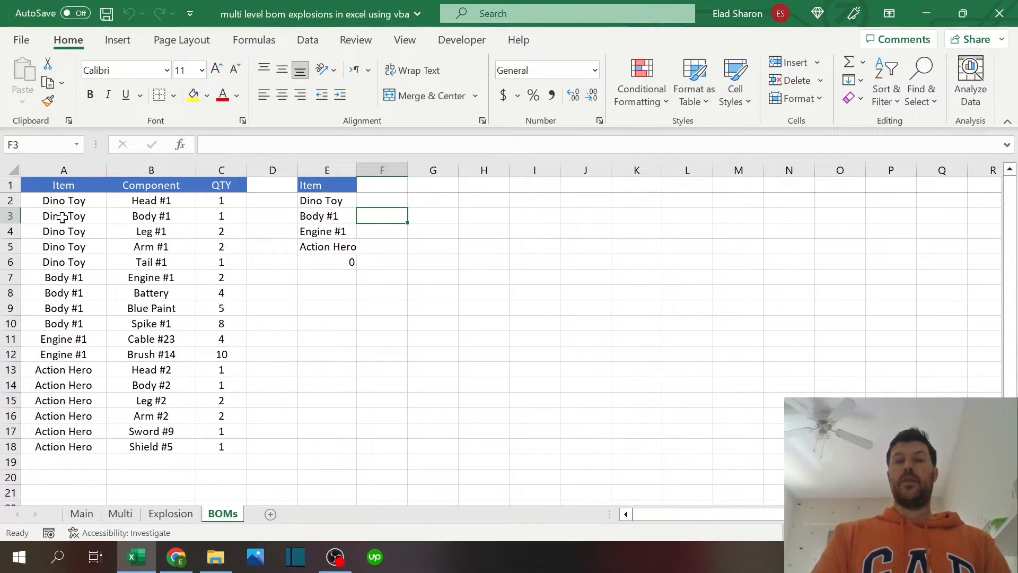
{"action": "left_click", "coordinate": [167, 512]}
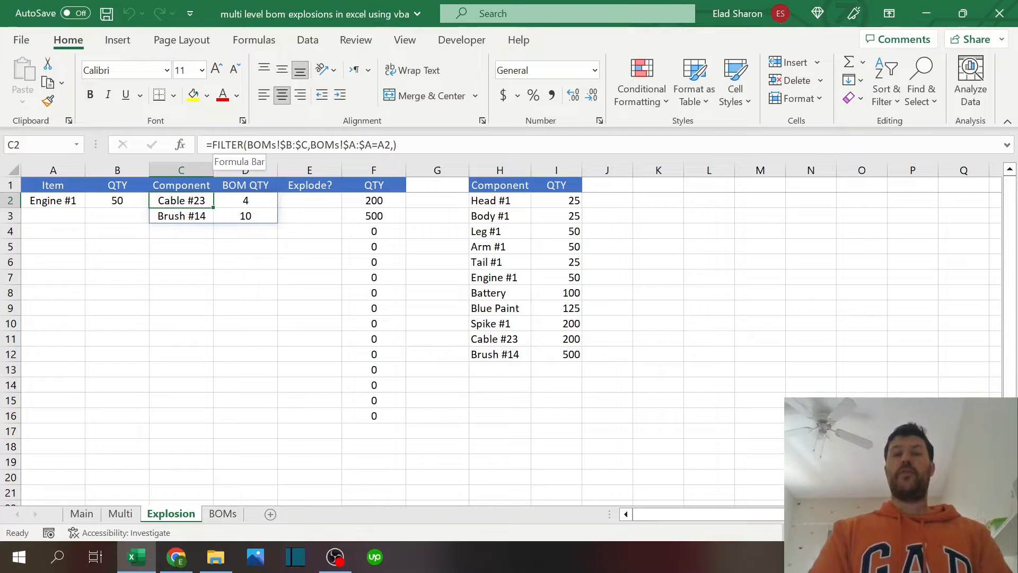
{"action": "left_click", "coordinate": [293, 144]}
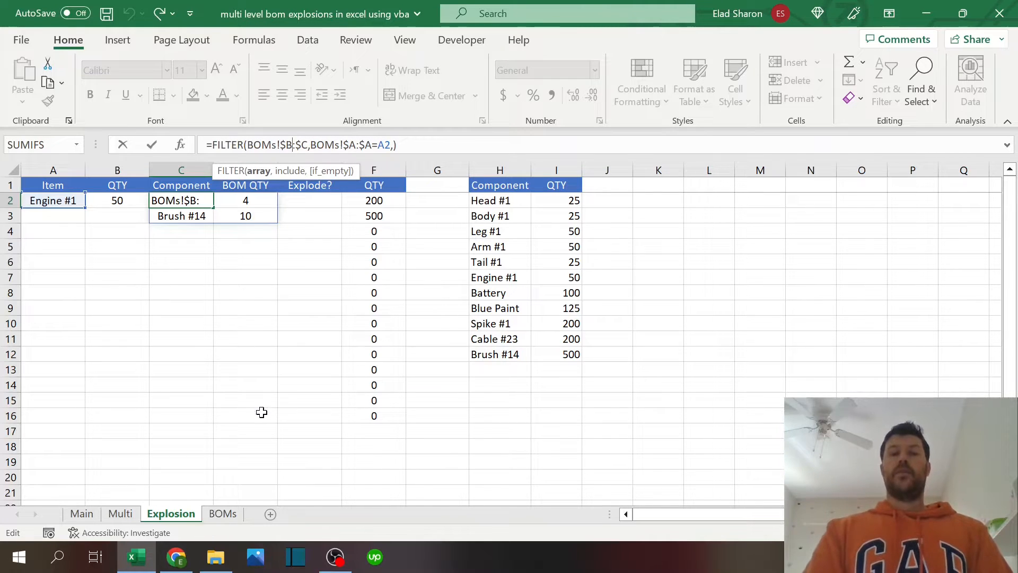
{"action": "key", "text": "Escape"}
{"action": "left_click", "coordinate": [223, 513]}
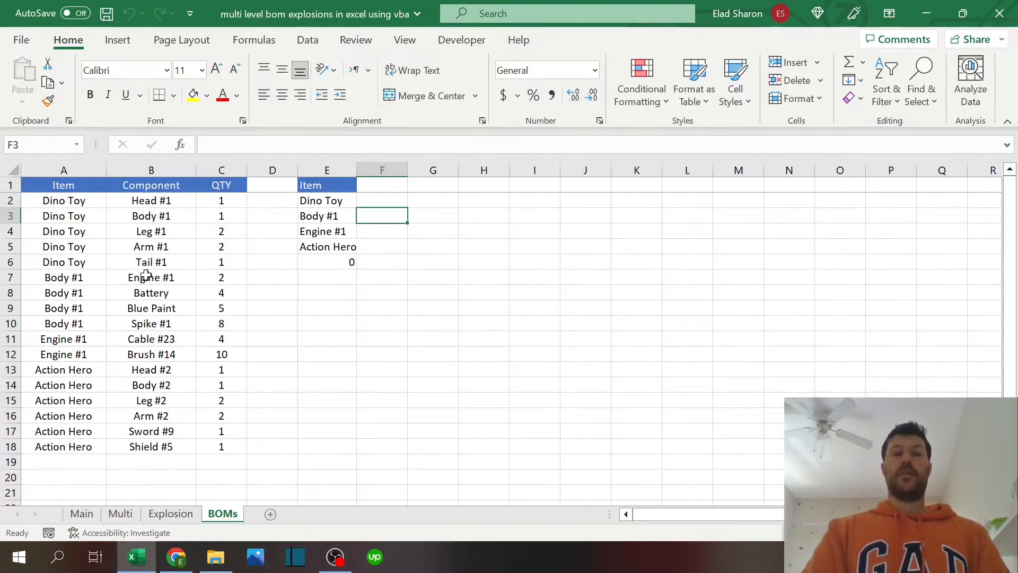
- Check the include condition of the Explosion sheet's C2 formula, and select the matching Engine #1 rows A11:C12 in the BOMs sheet
{"action": "left_click", "coordinate": [171, 513]}
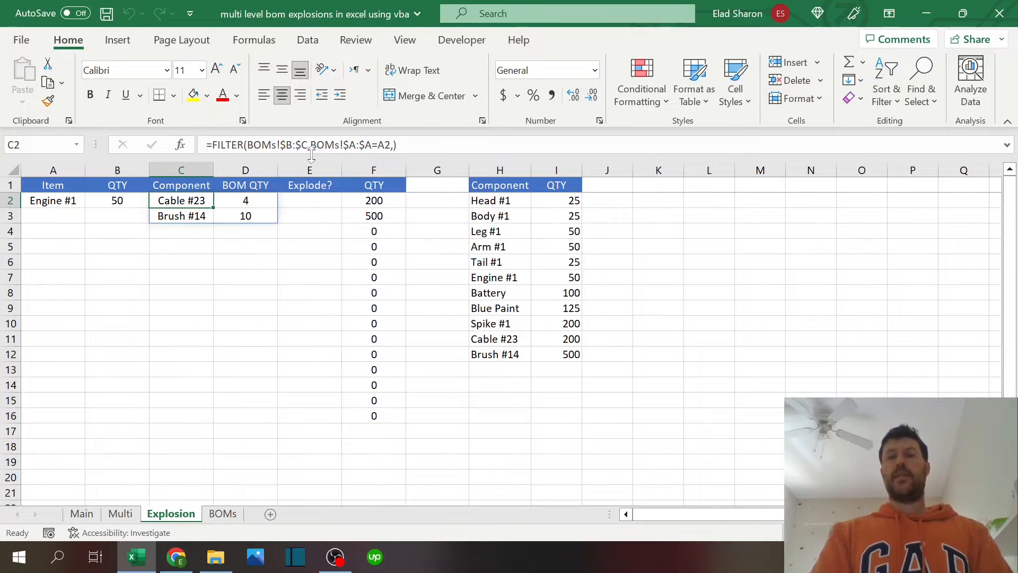
{"action": "key", "text": "F2"}
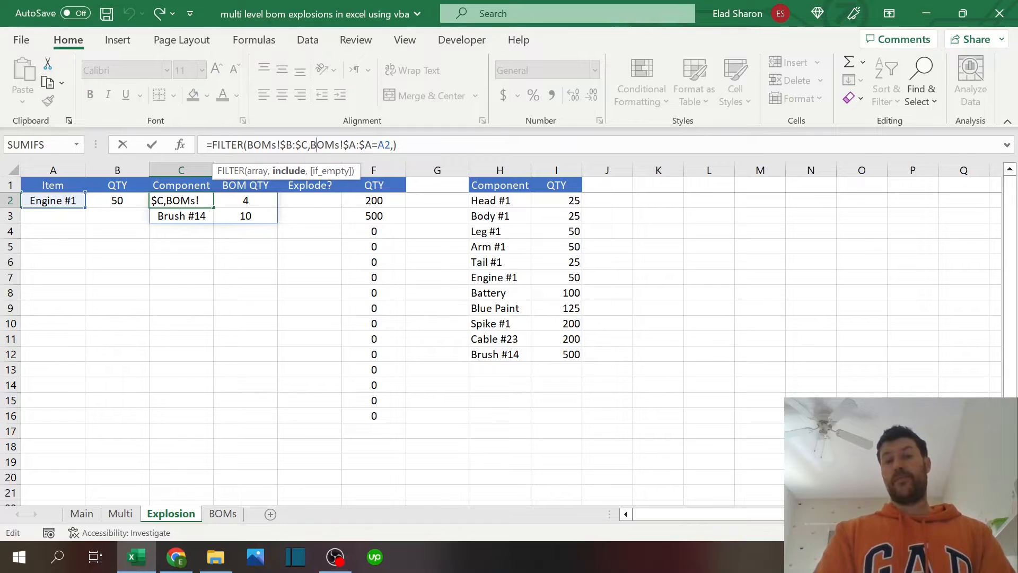
{"action": "left_click", "coordinate": [291, 172]}
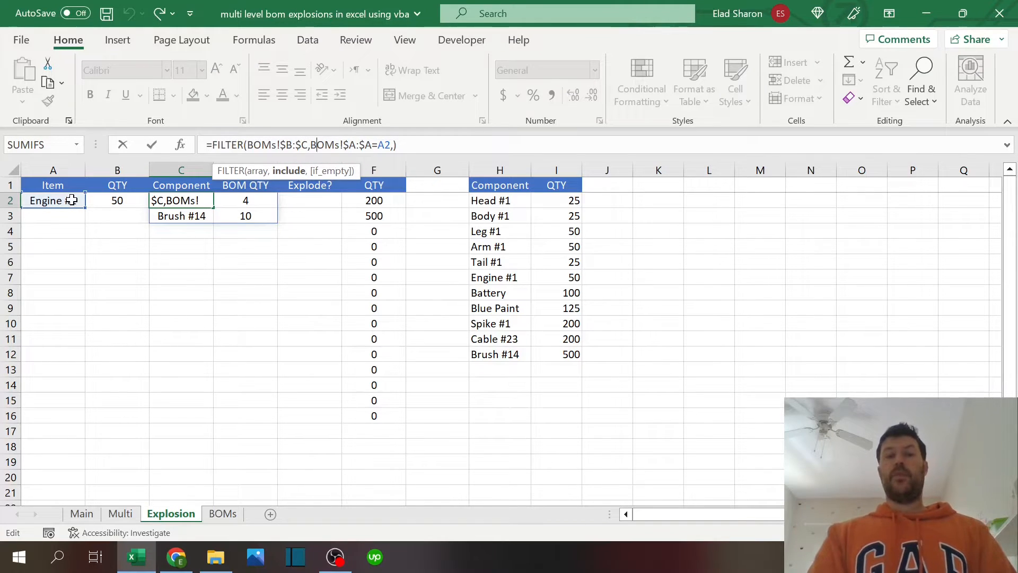
{"action": "key", "text": "Escape"}
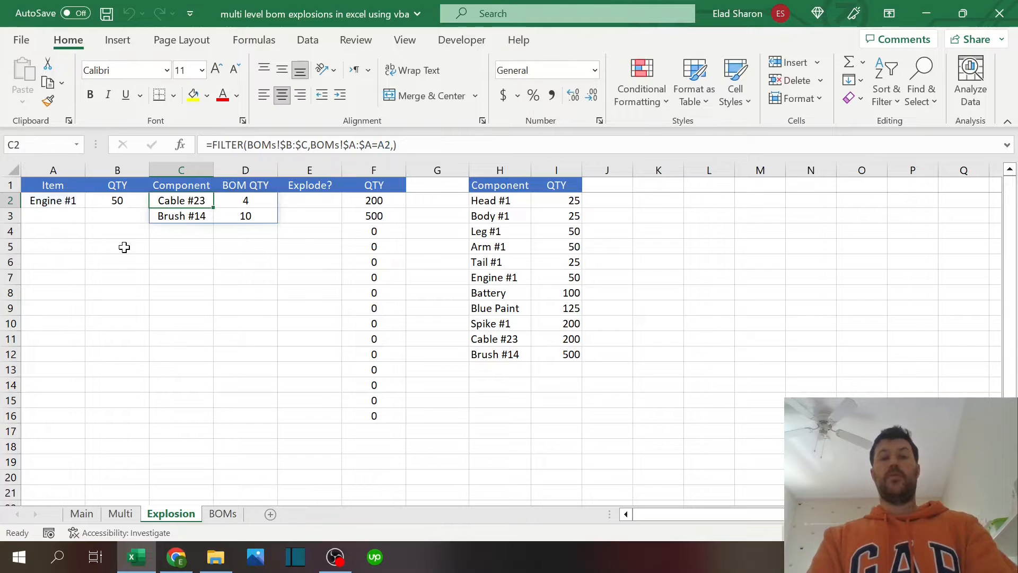
{"action": "left_click", "coordinate": [223, 513]}
{"action": "left_click_drag", "start_coordinate": [79, 337], "coordinate": [220, 356]}
- Inspect the Explode? formula in E2 of the Explosion sheet and the component cell C2 it references, leaving it unedited
{"action": "left_click", "coordinate": [165, 514]}
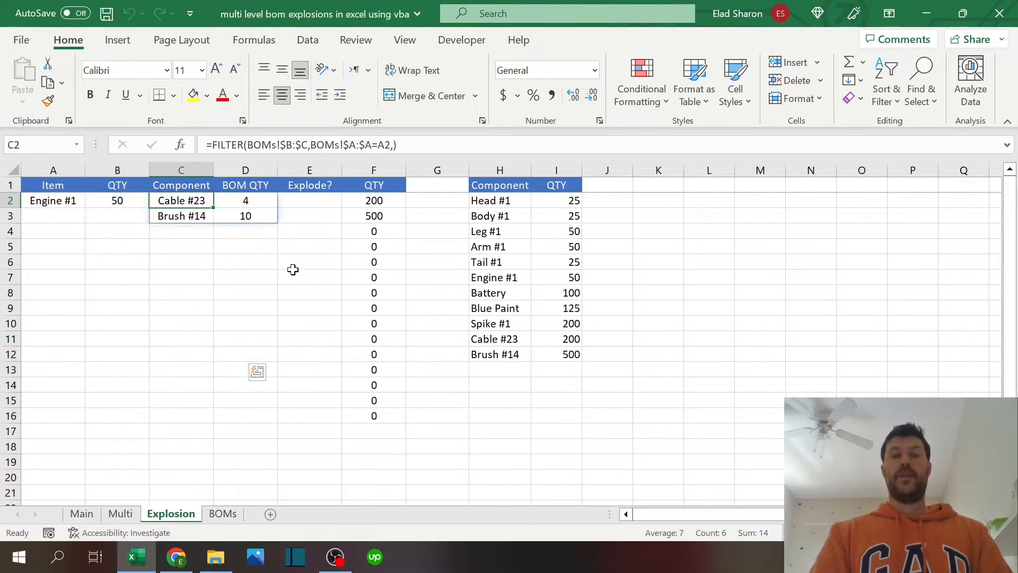
{"action": "left_click", "coordinate": [319, 202]}
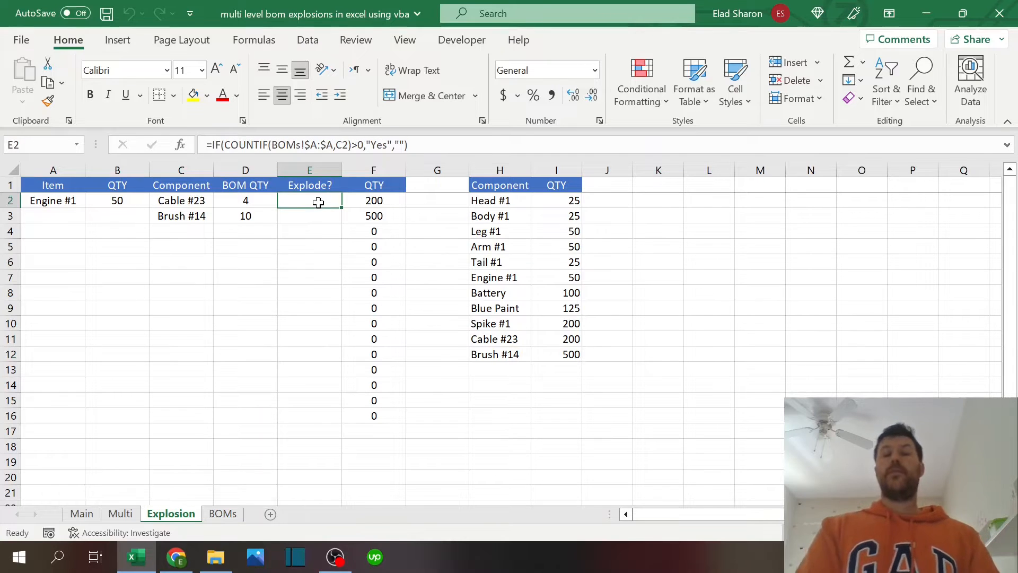
{"action": "left_click", "coordinate": [190, 199]}
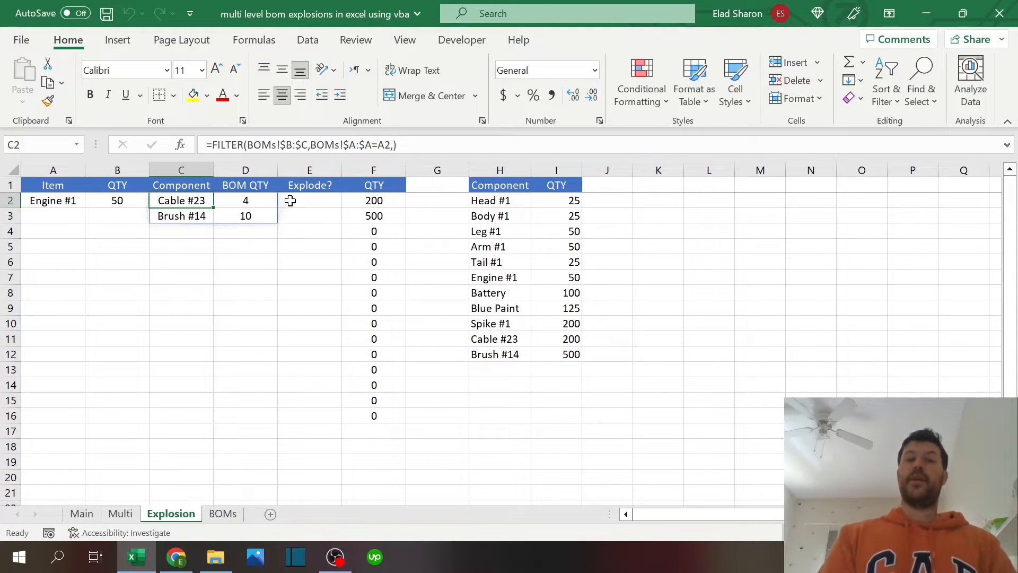
{"action": "left_click", "coordinate": [290, 200]}
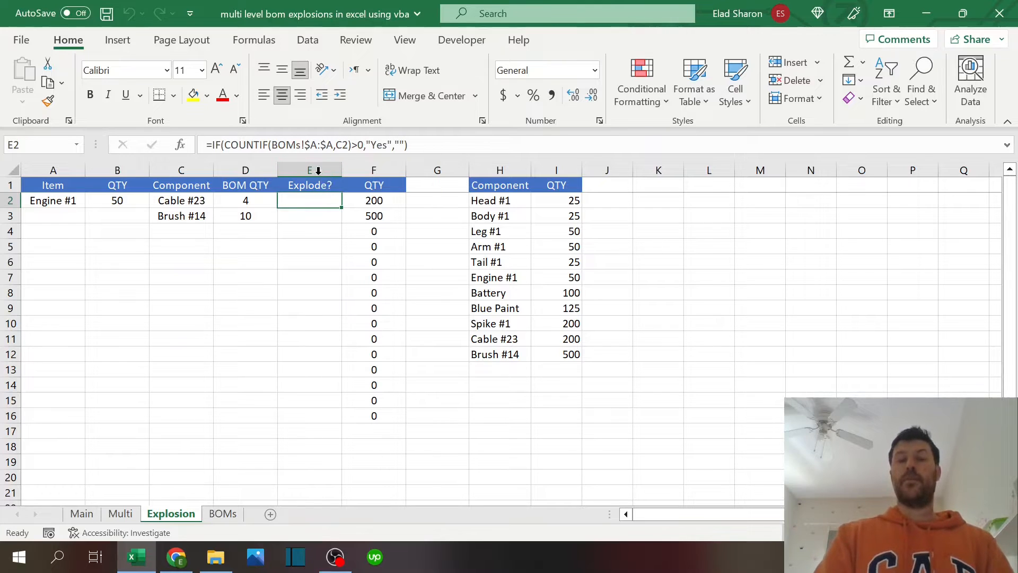
{"action": "left_click", "coordinate": [434, 138]}
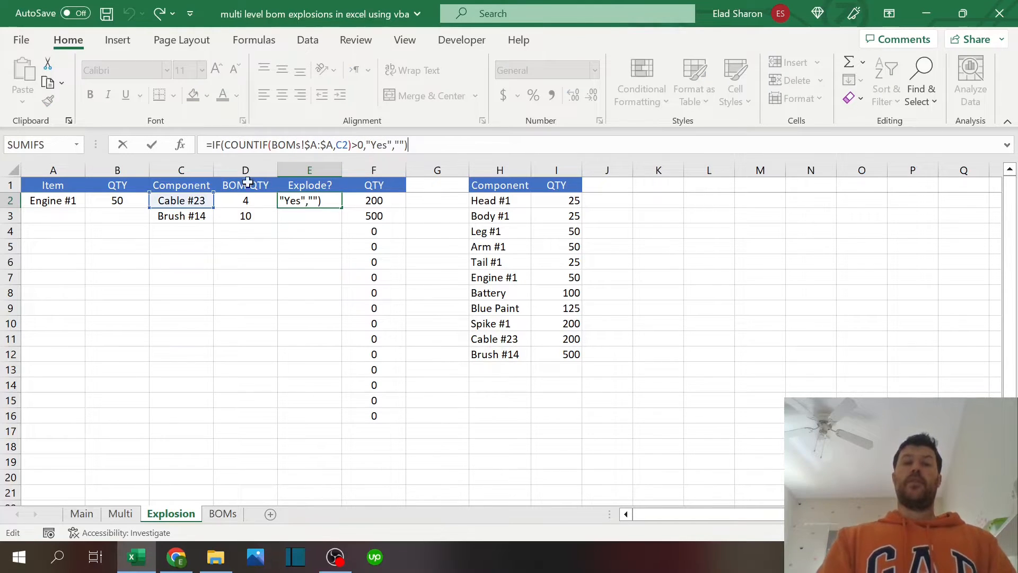
{"action": "key", "text": "Escape"}
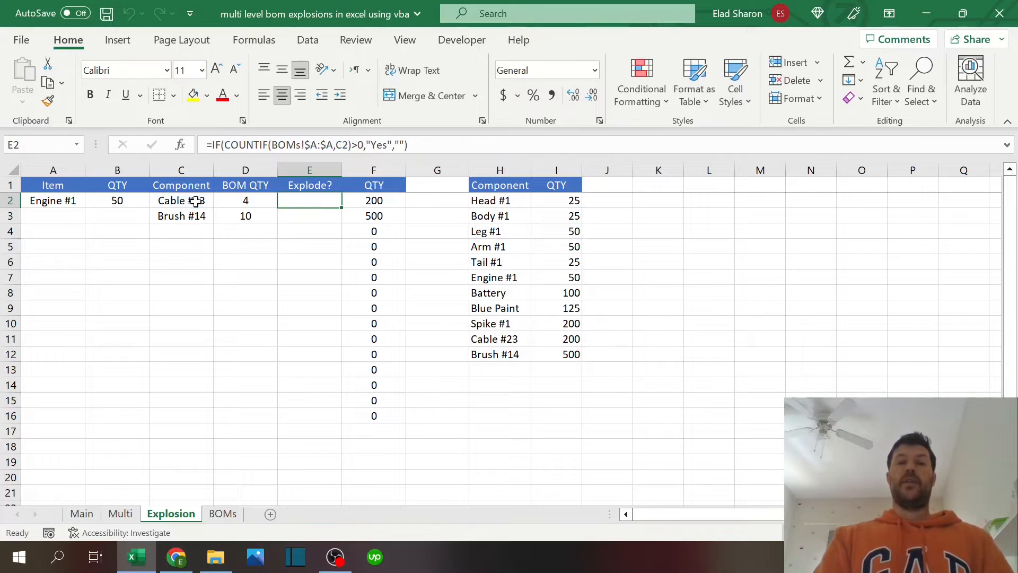
- Look at item column A on the BOMs sheet, which the COUNTIF searches, and return to E2 on the Explosion sheet
{"action": "left_click", "coordinate": [218, 502]}
{"action": "left_click", "coordinate": [220, 514]}
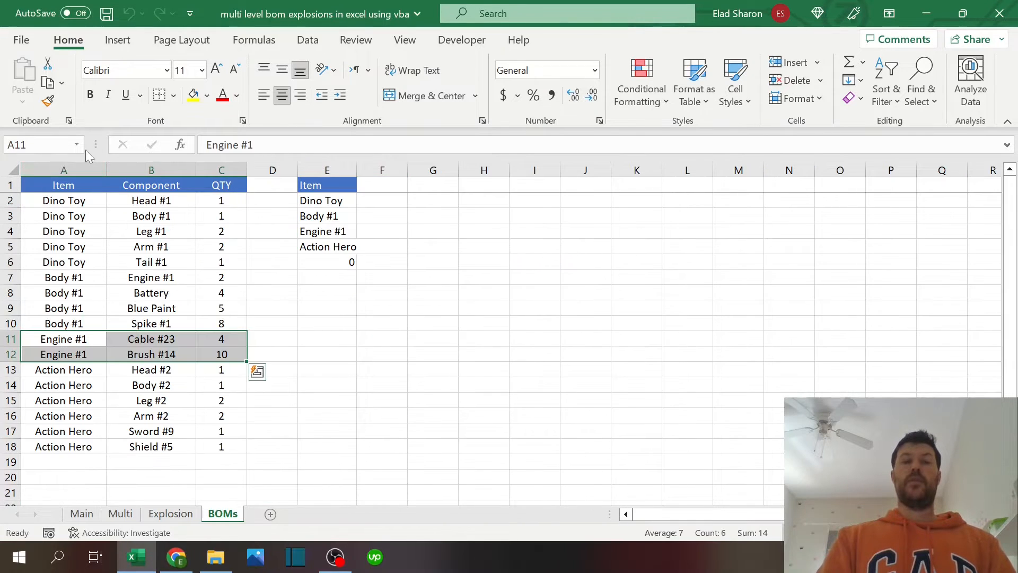
{"action": "left_click", "coordinate": [56, 170]}
{"action": "left_click", "coordinate": [171, 513]}
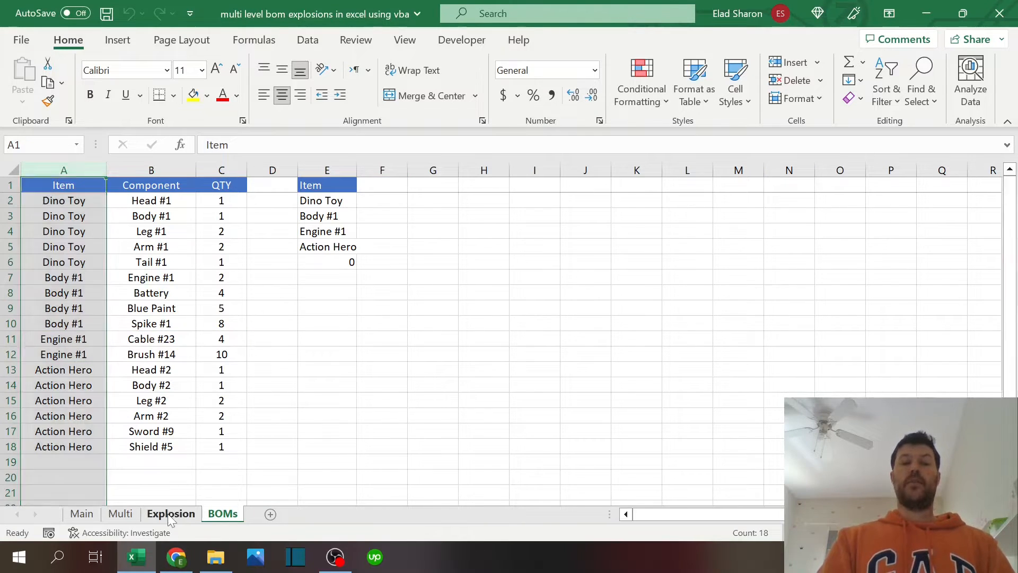
{"action": "left_click", "coordinate": [311, 205]}
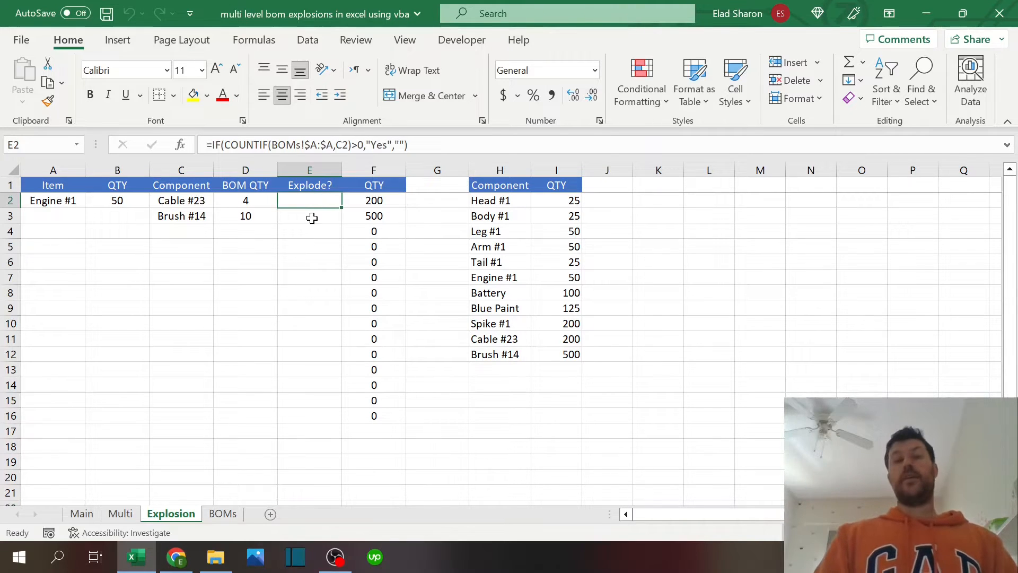
- Inspect the QTY formula in F2 and the cells it multiplies, without changing it
{"action": "left_click", "coordinate": [363, 197]}
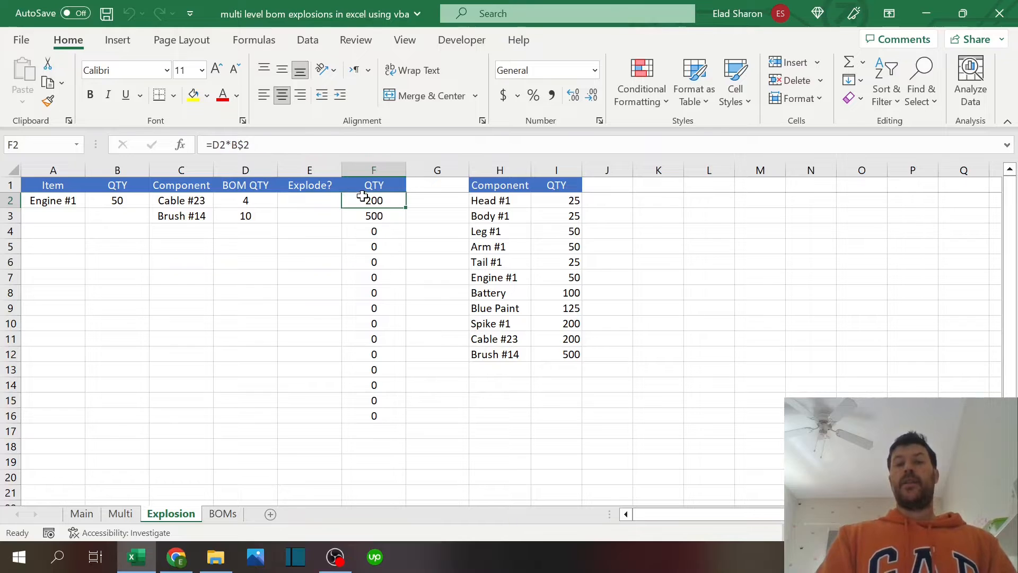
{"action": "double_click", "coordinate": [363, 197]}
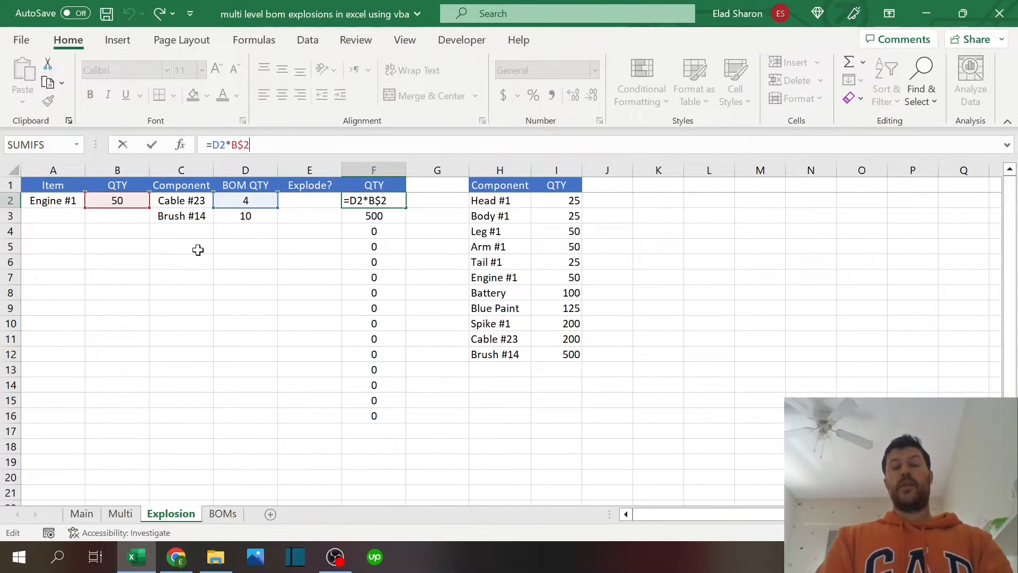
{"action": "key", "text": "Escape"}
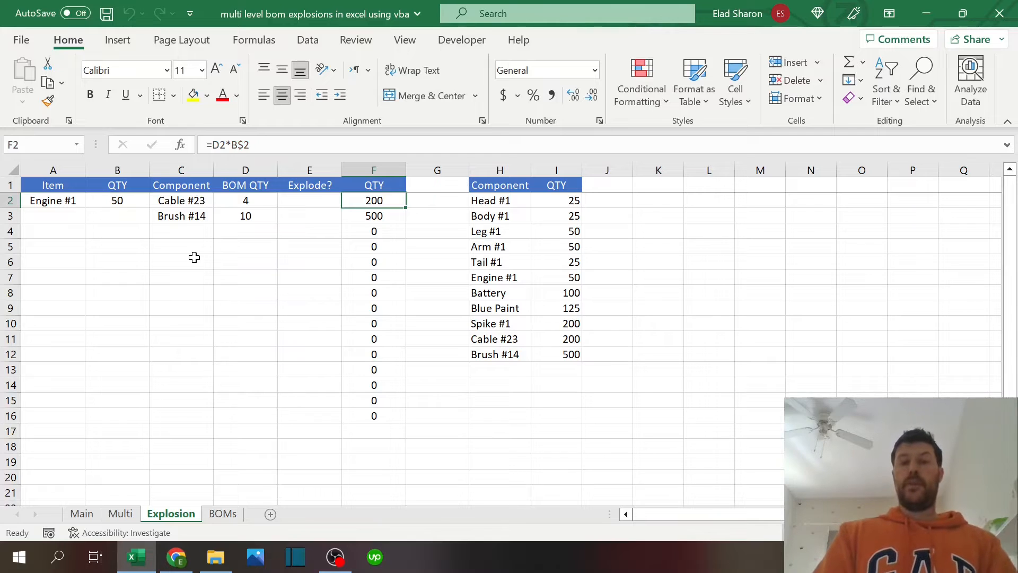
- Check the formulas in H2 and I2 behind the combined component and quantity list
{"action": "left_click", "coordinate": [501, 199]}
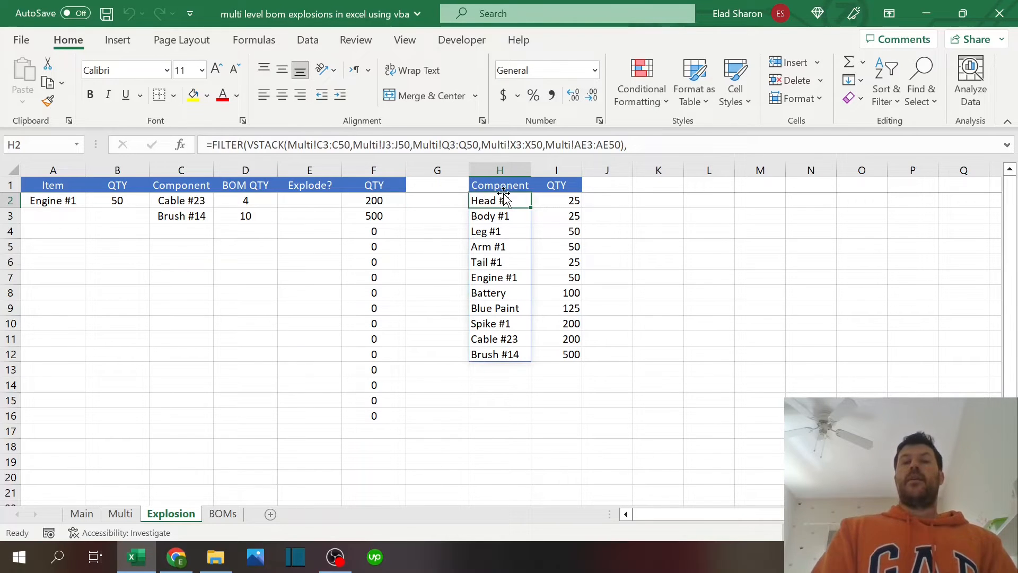
{"action": "left_click", "coordinate": [550, 199]}
{"action": "left_click", "coordinate": [615, 201]}
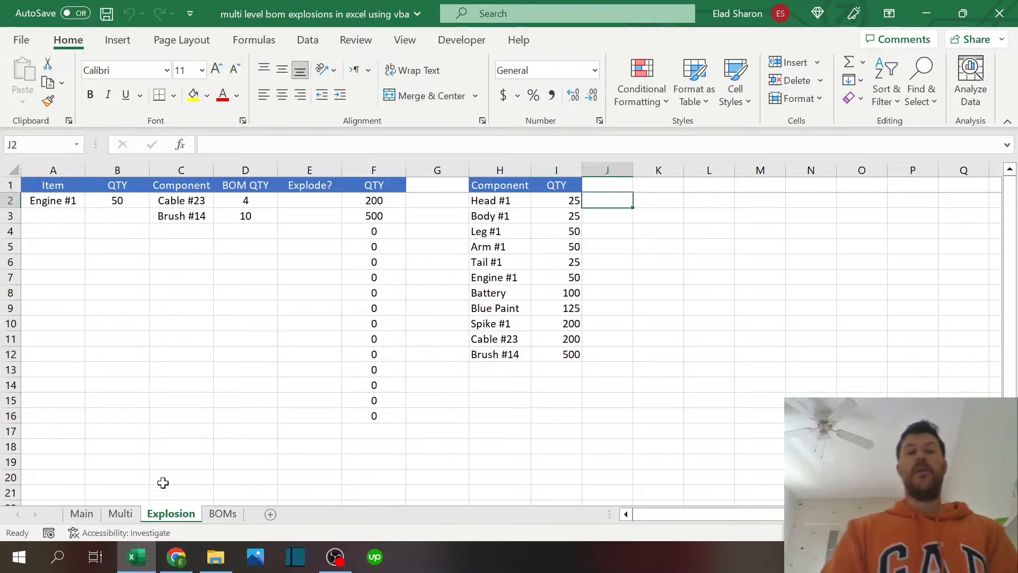
- Open the Multi sheet and check the Level 1 item and quantity formulas in A3 and B3
{"action": "left_click", "coordinate": [125, 516]}
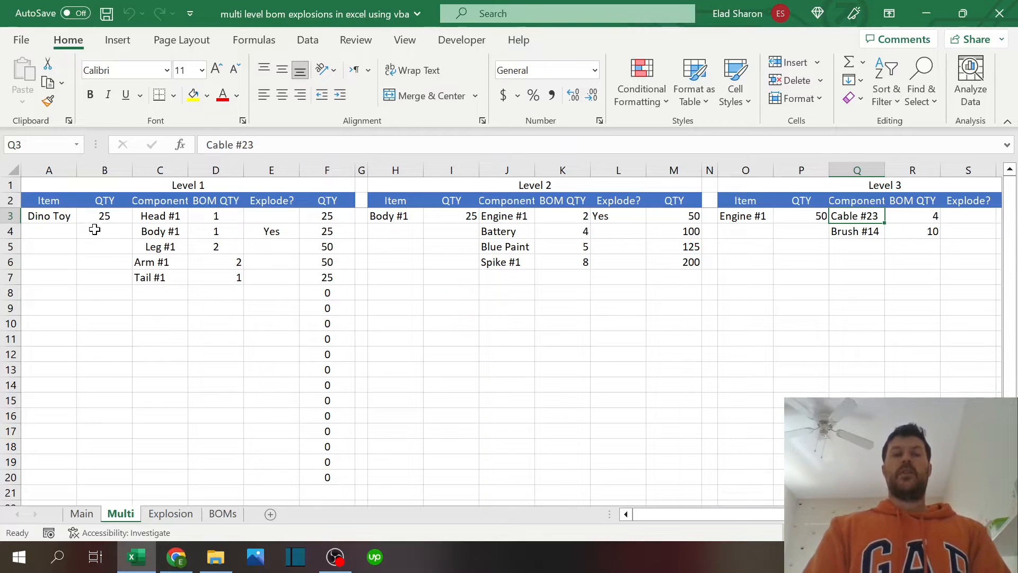
{"action": "left_click", "coordinate": [56, 218]}
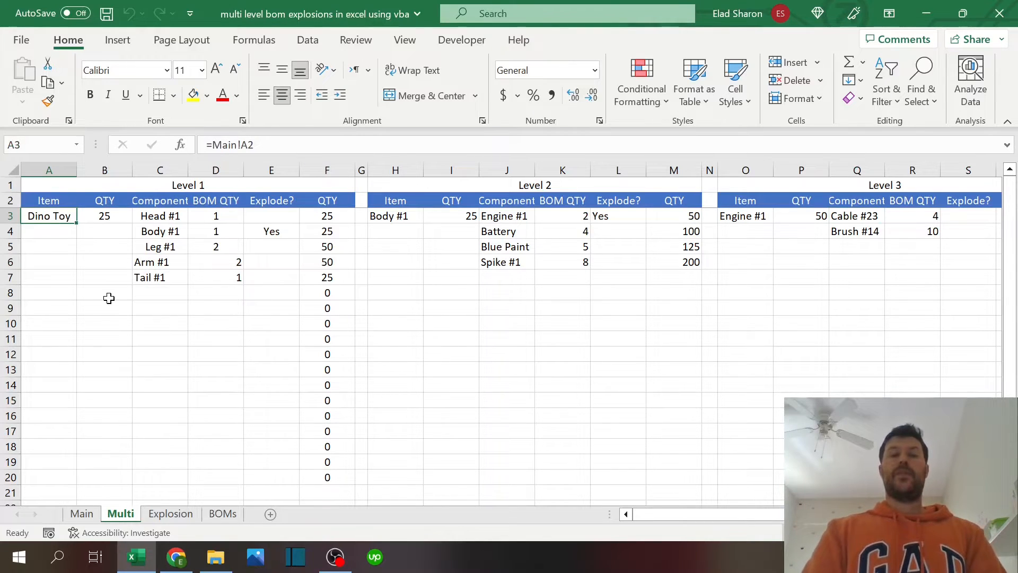
{"action": "left_click", "coordinate": [105, 218]}
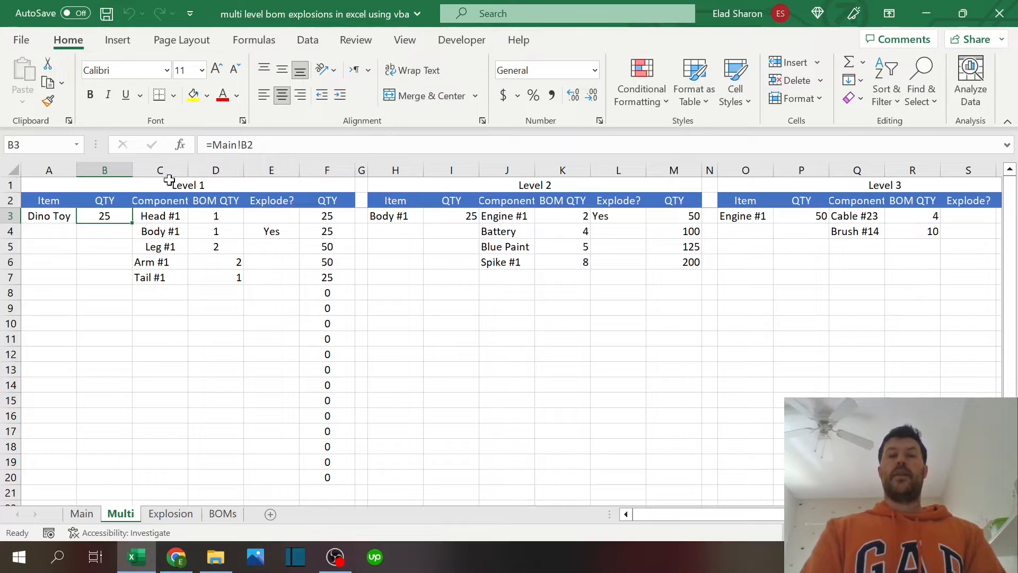
- Center the contents of all cells on the Multi sheet horizontally
{"action": "left_click", "coordinate": [165, 171]}
{"action": "left_click", "coordinate": [49, 171]}
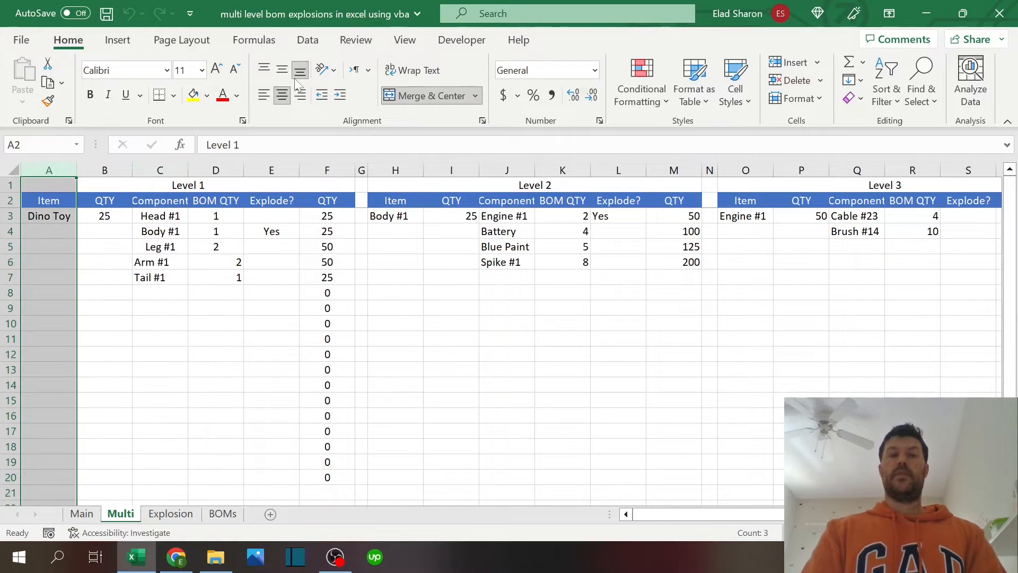
{"action": "left_click", "coordinate": [12, 173]}
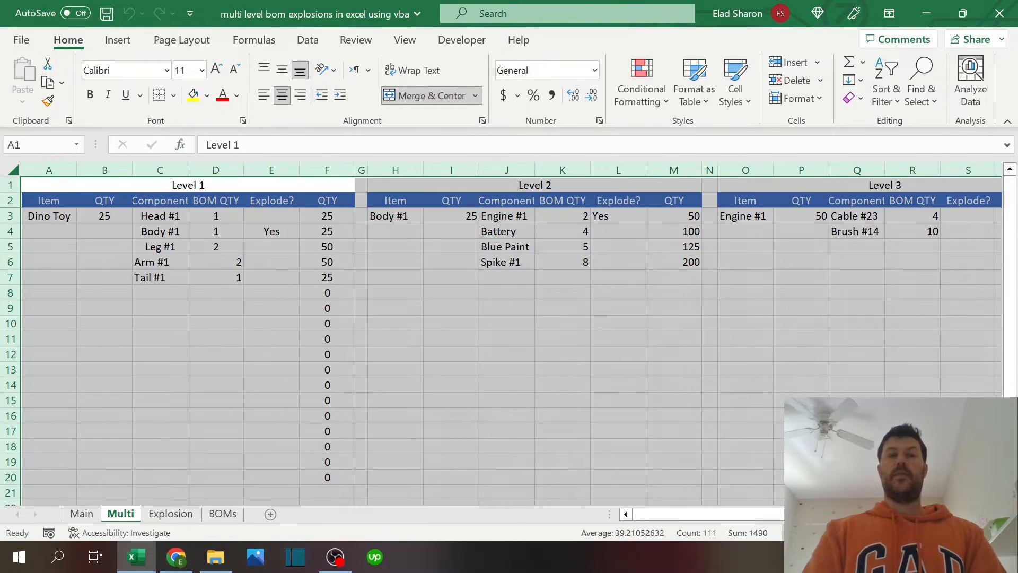
{"action": "left_click", "coordinate": [275, 103]}
{"action": "left_click", "coordinate": [276, 97]}
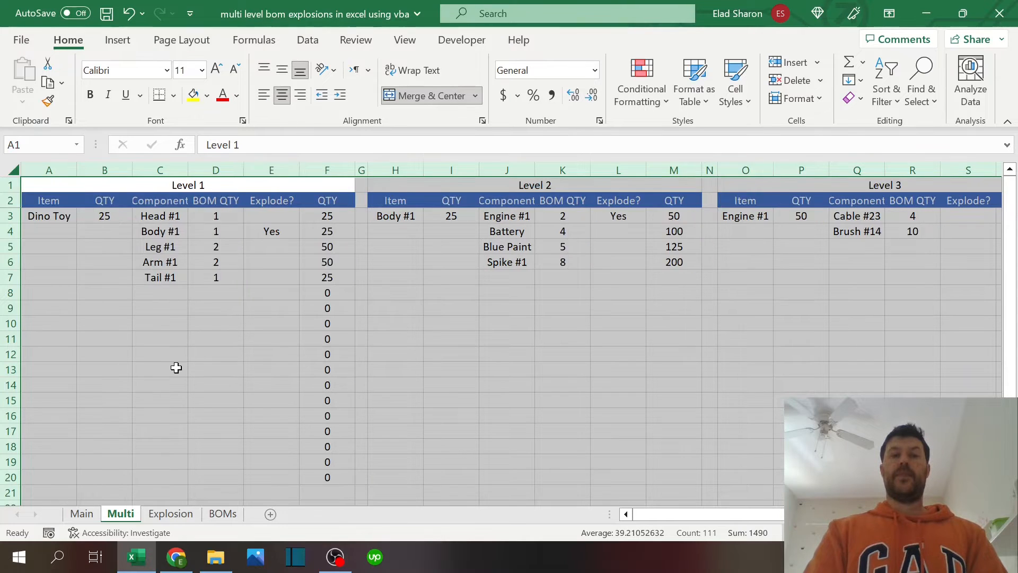
{"action": "left_click", "coordinate": [176, 368]}
- Compare the Level 1 component list on the Multi sheet with the component list on the Explosion sheet
{"action": "left_click_drag", "start_coordinate": [165, 214], "coordinate": [159, 268]}
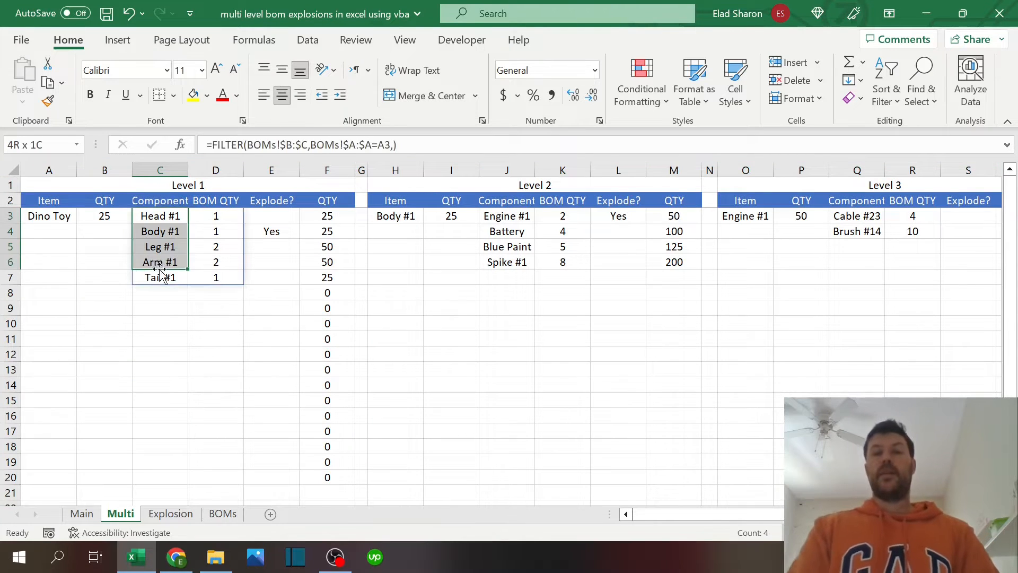
{"action": "left_click", "coordinate": [167, 513]}
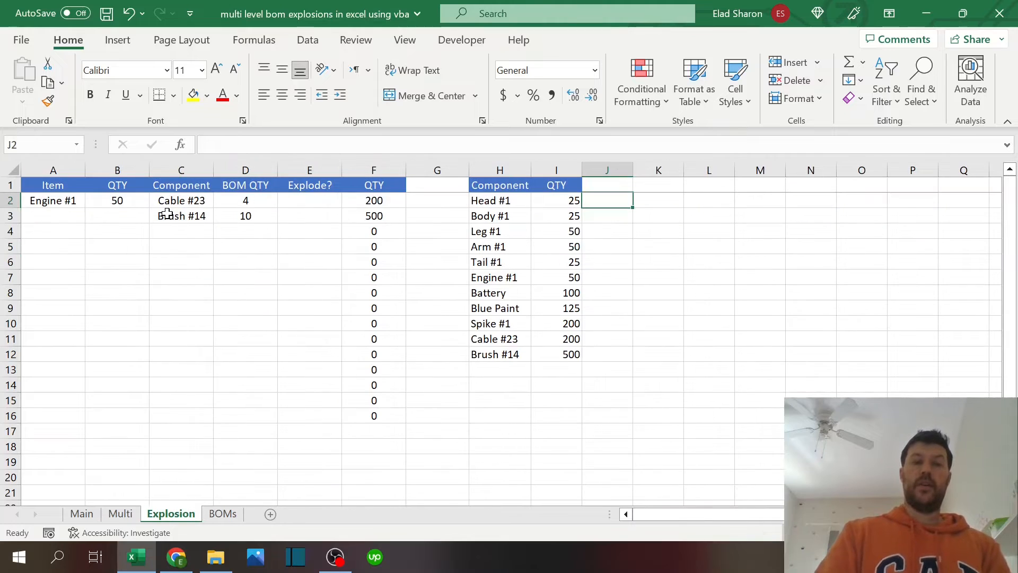
{"action": "left_click", "coordinate": [120, 513]}
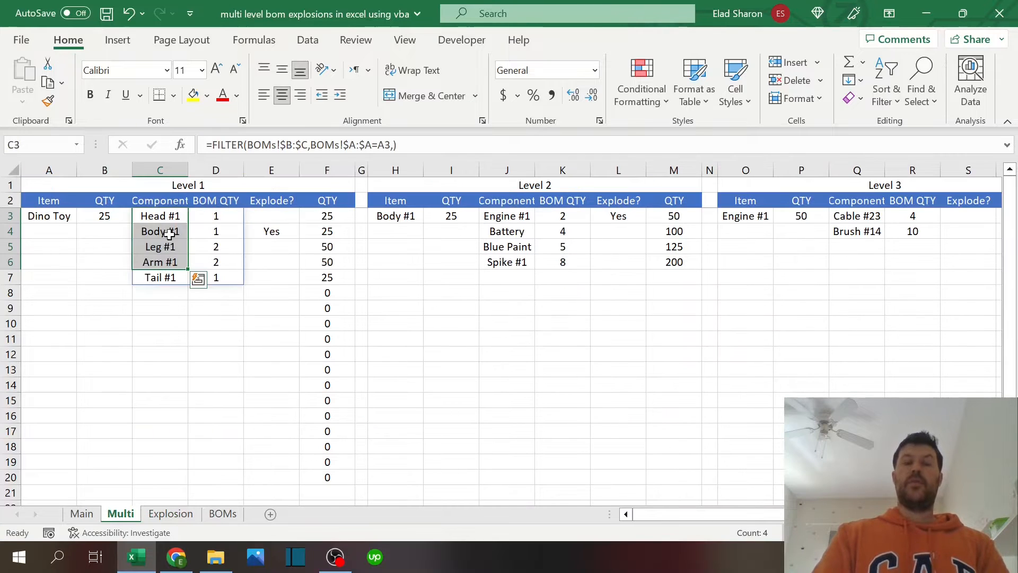
{"action": "left_click", "coordinate": [167, 324]}
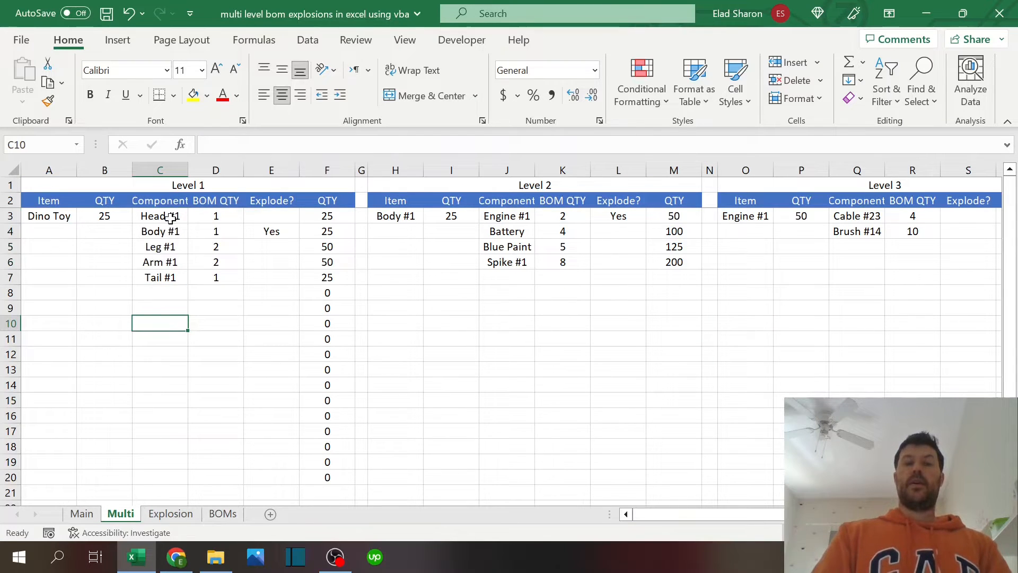
- Compare the content of the Level 2 component cell J3 with the Level 1 component cell C3
{"action": "left_click", "coordinate": [487, 231]}
{"action": "left_click", "coordinate": [483, 205]}
{"action": "left_click", "coordinate": [483, 212]}
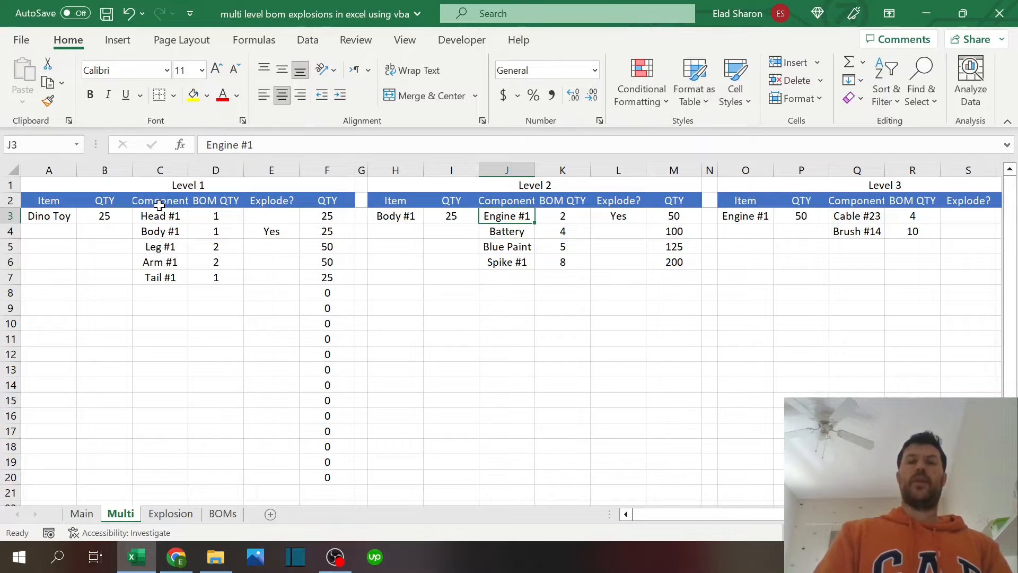
{"action": "left_click", "coordinate": [159, 216]}
{"action": "left_click", "coordinate": [217, 352]}
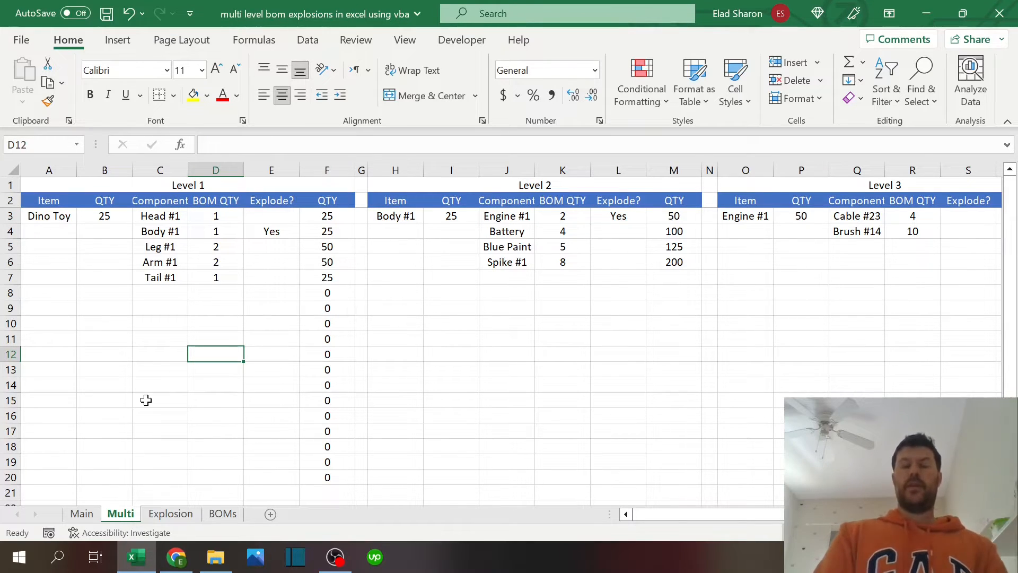
- Check the selected item on the Main sheet and go through its Level 1 components in C3:C7 on the Multi sheet
{"action": "left_click", "coordinate": [82, 513]}
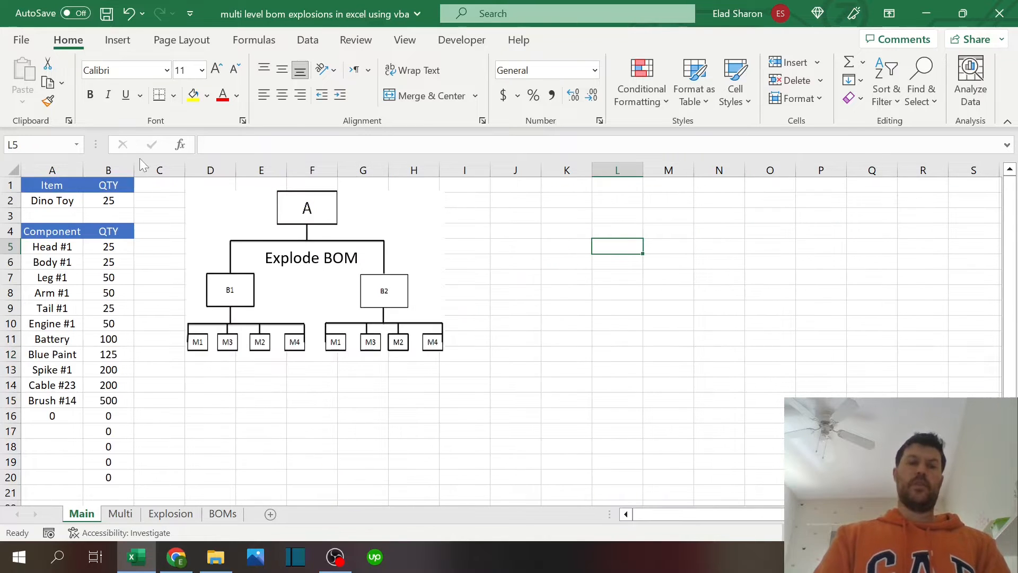
{"action": "left_click", "coordinate": [79, 200]}
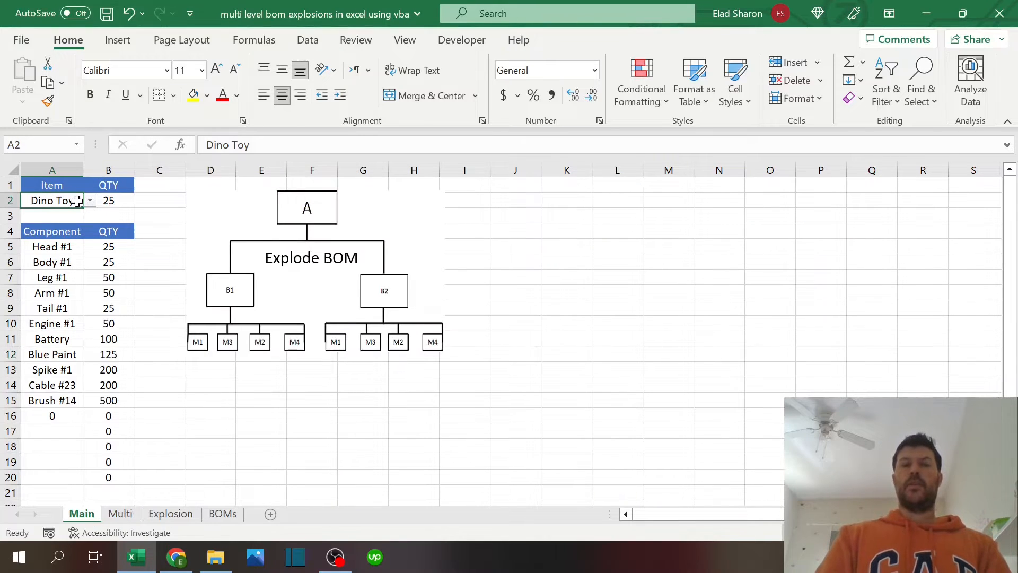
{"action": "left_click", "coordinate": [121, 514]}
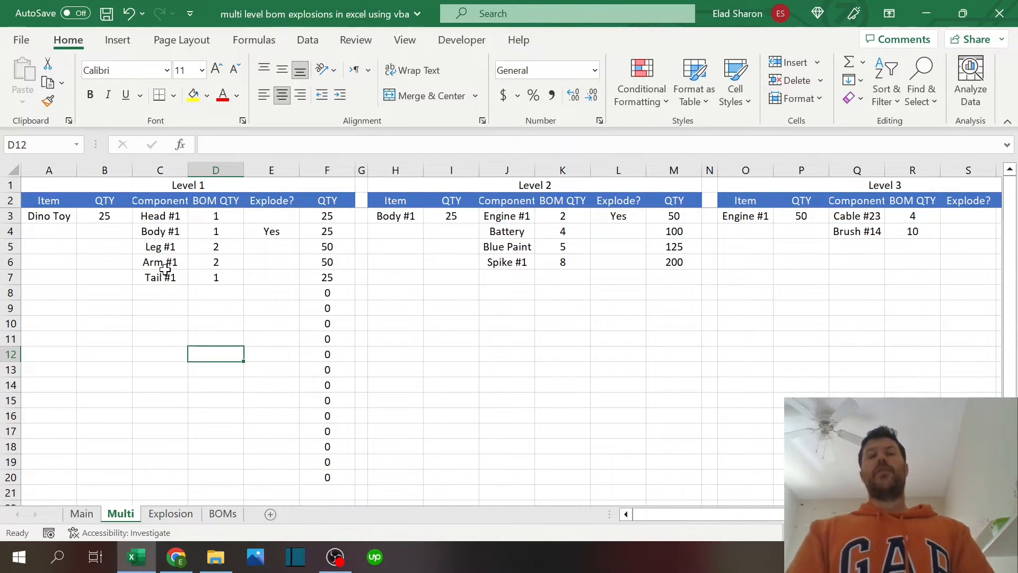
{"action": "left_click", "coordinate": [175, 218]}
{"action": "left_click", "coordinate": [173, 232]}
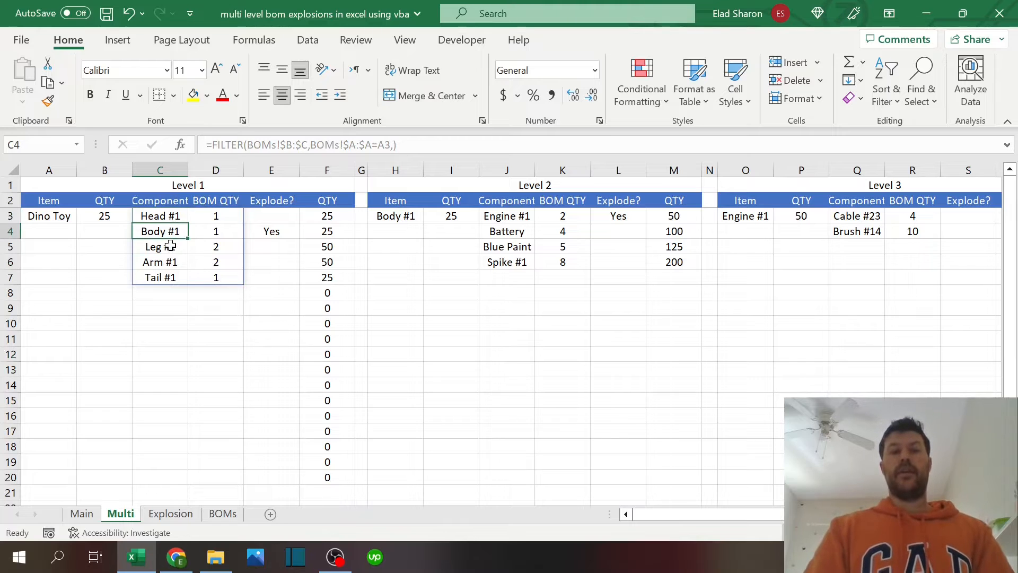
{"action": "left_click", "coordinate": [170, 247]}
{"action": "left_click", "coordinate": [167, 262]}
{"action": "left_click", "coordinate": [165, 277]}
- Compare the Level 2 component cell J3 with the Level 1 component cells C3 and C4
{"action": "left_click", "coordinate": [479, 215]}
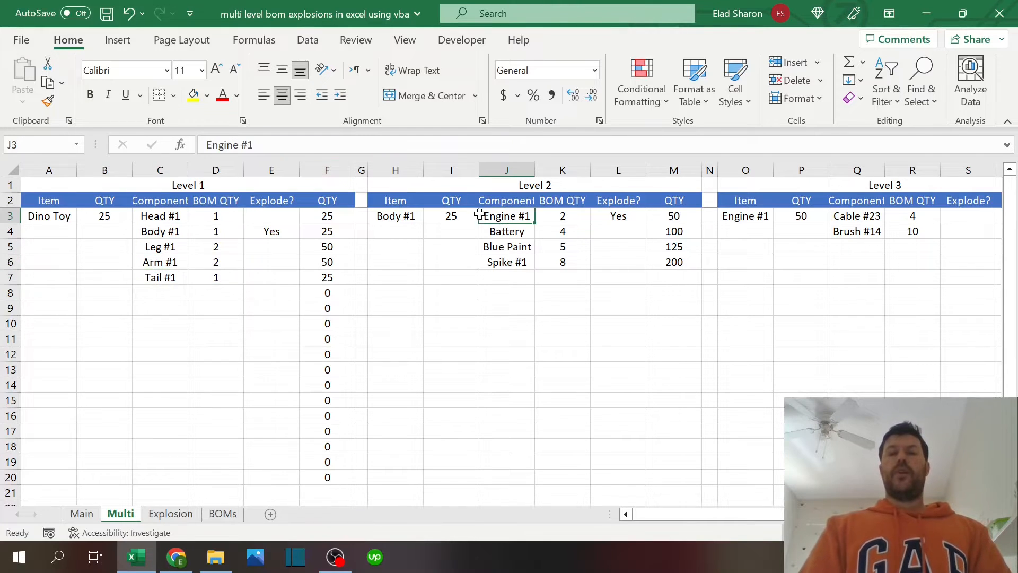
{"action": "left_click", "coordinate": [173, 216]}
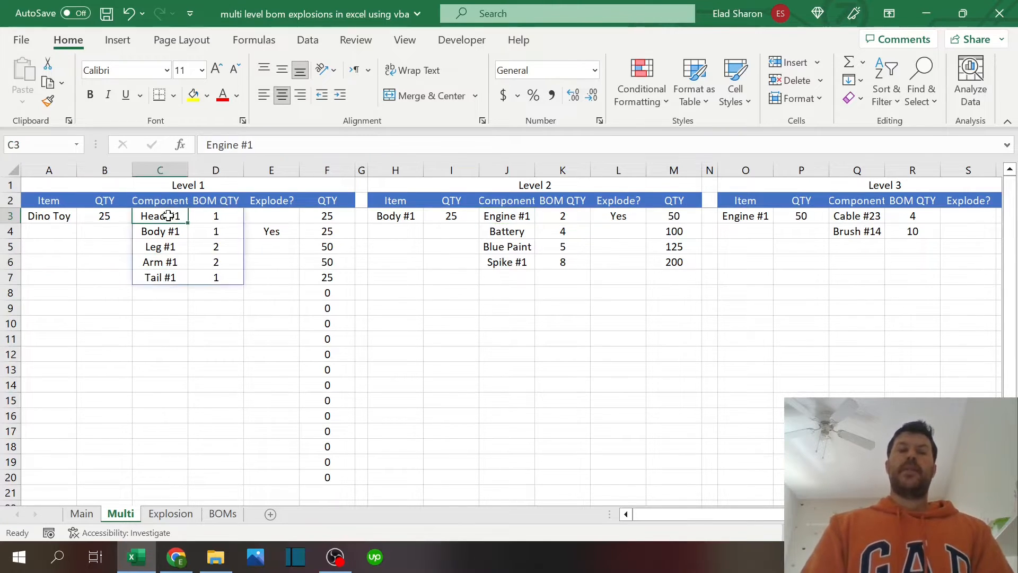
{"action": "left_click", "coordinate": [185, 232]}
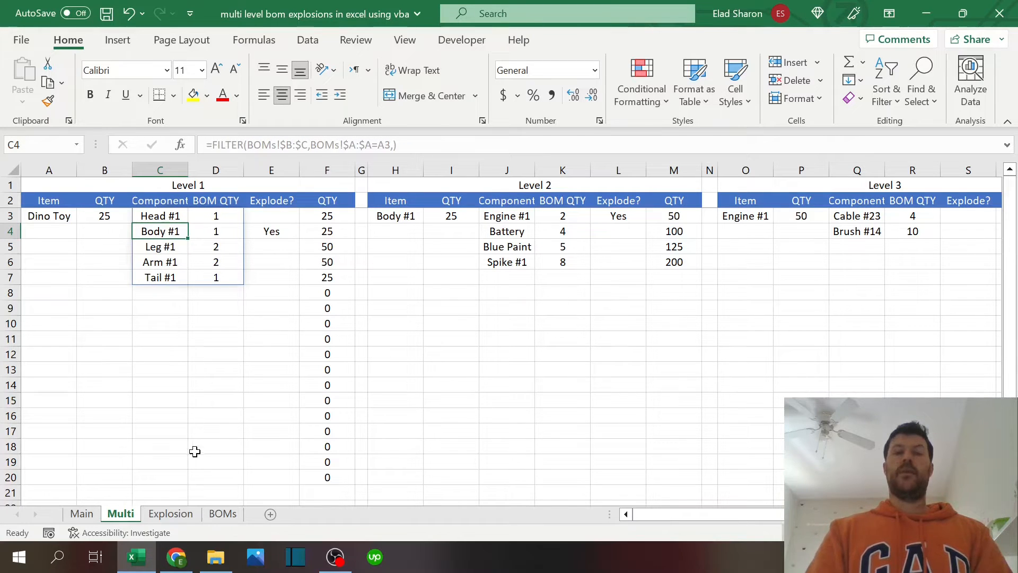
- Check the item and quantity inputs in A2 and B2 on the Explosion sheet
{"action": "left_click", "coordinate": [171, 514]}
{"action": "left_click", "coordinate": [58, 201]}
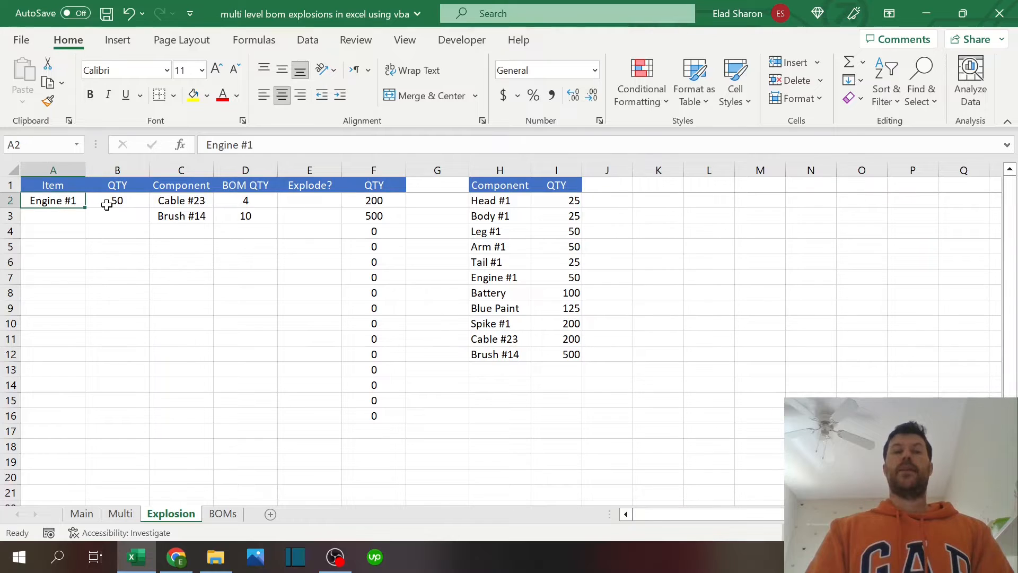
{"action": "left_click", "coordinate": [106, 200]}
{"action": "left_click", "coordinate": [72, 201]}
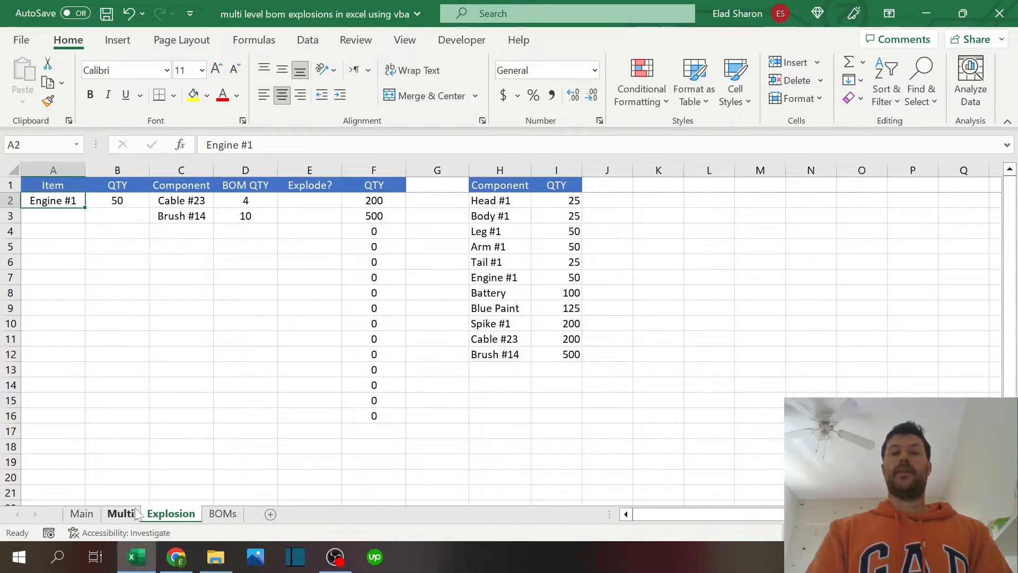
- Look up the rows that belong to the item Body #1 on the BOMs sheet
{"action": "left_click", "coordinate": [121, 514]}
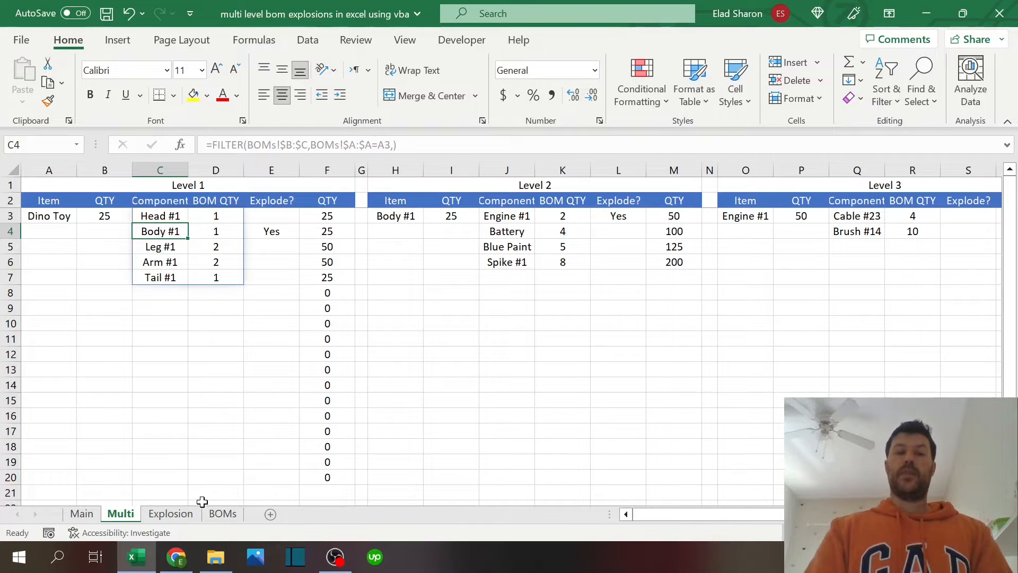
{"action": "left_click", "coordinate": [154, 514]}
{"action": "left_click", "coordinate": [212, 515]}
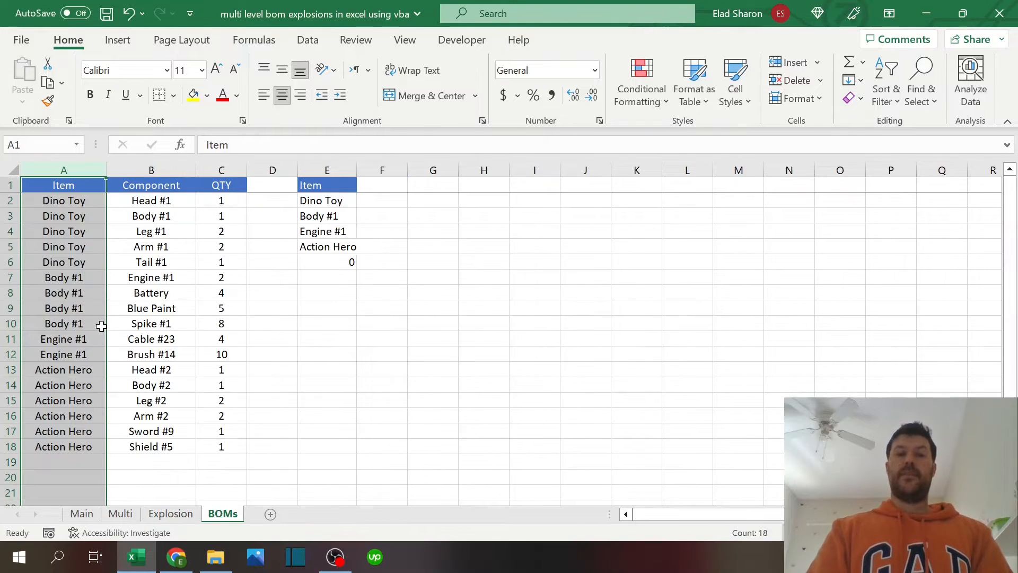
{"action": "left_click_drag", "start_coordinate": [79, 277], "coordinate": [77, 318]}
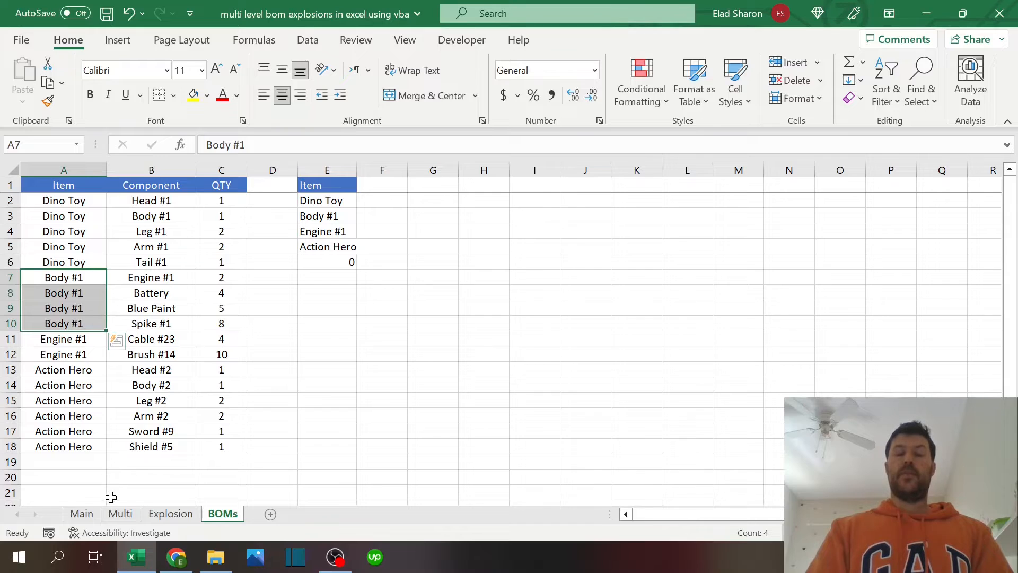
- Review the Level 2 components, BOM quantities and exploded quantities of Body #1 on the Multi sheet
{"action": "left_click", "coordinate": [120, 513]}
{"action": "left_click_drag", "start_coordinate": [518, 217], "coordinate": [518, 262]}
{"action": "left_click", "coordinate": [576, 218]}
{"action": "left_click_drag", "start_coordinate": [576, 217], "coordinate": [574, 261]}
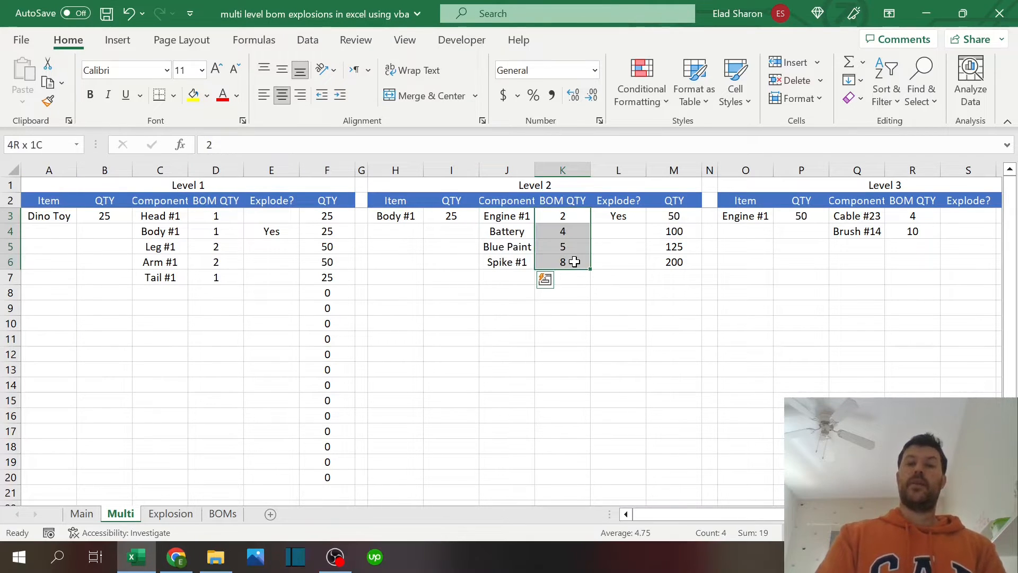
{"action": "left_click_drag", "start_coordinate": [664, 215], "coordinate": [662, 262]}
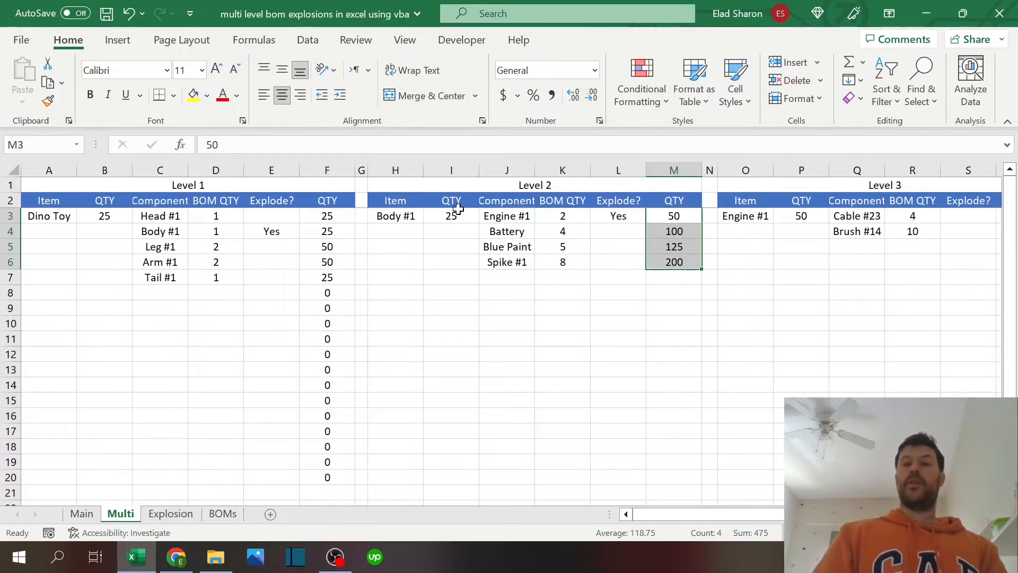
- Trace the Engine #1 explosion from the Level 2 cells I3, K3 and L3 to the Level 3 component in Q3
{"action": "left_click", "coordinate": [461, 212]}
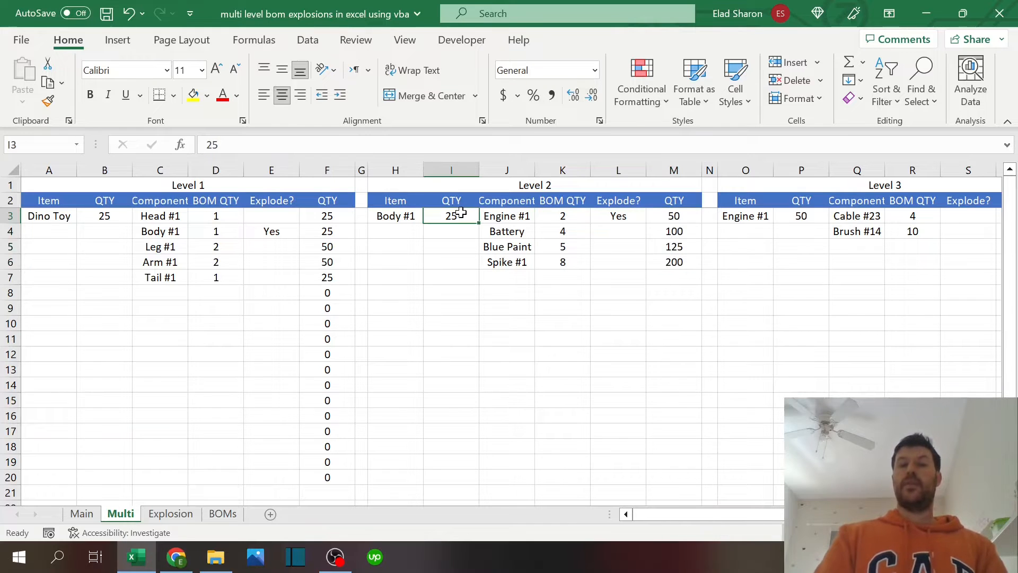
{"action": "left_click", "coordinate": [570, 215]}
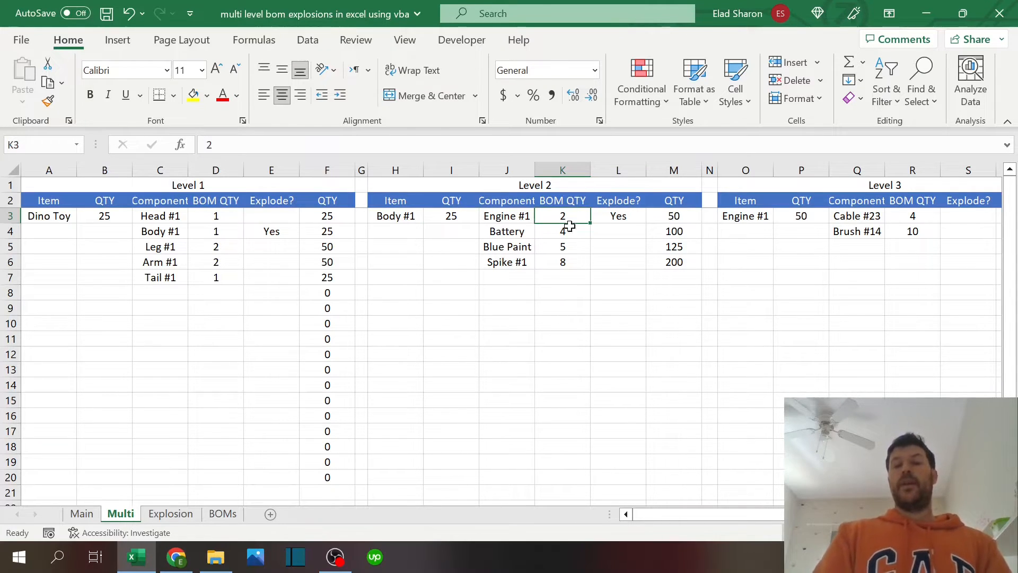
{"action": "left_click", "coordinate": [619, 219]}
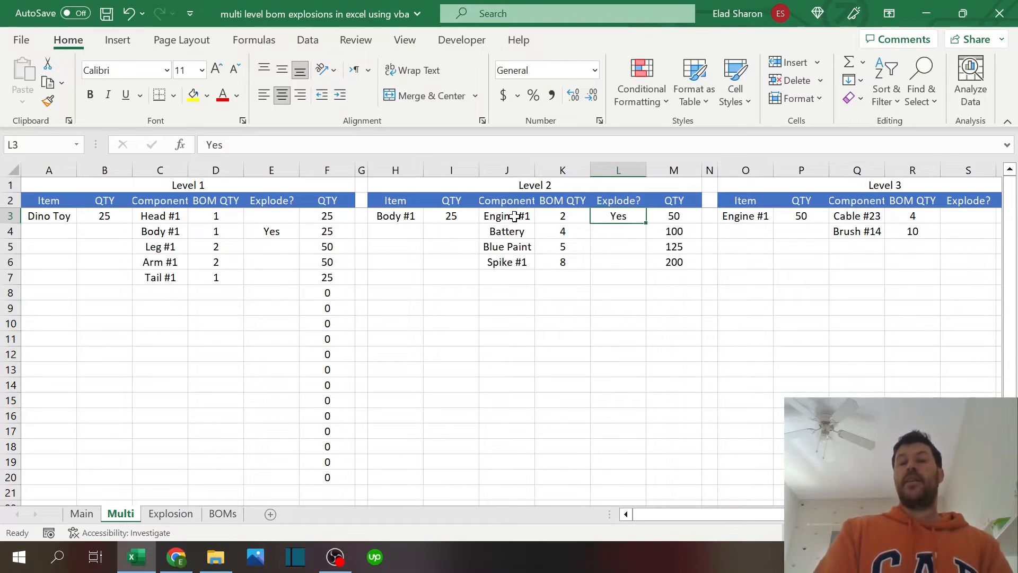
{"action": "left_click_drag", "start_coordinate": [645, 516], "coordinate": [672, 489]}
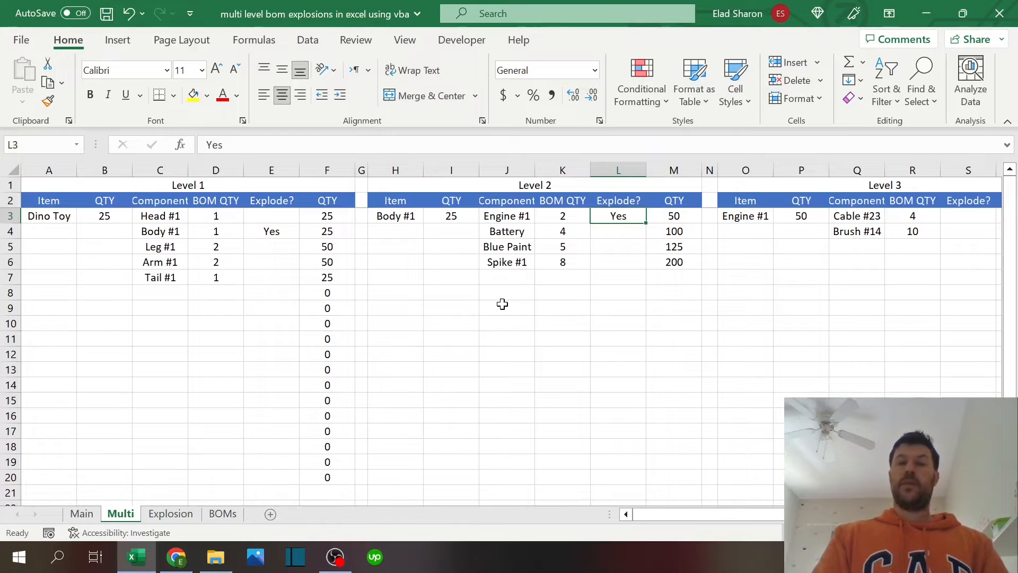
{"action": "left_click", "coordinate": [849, 220]}
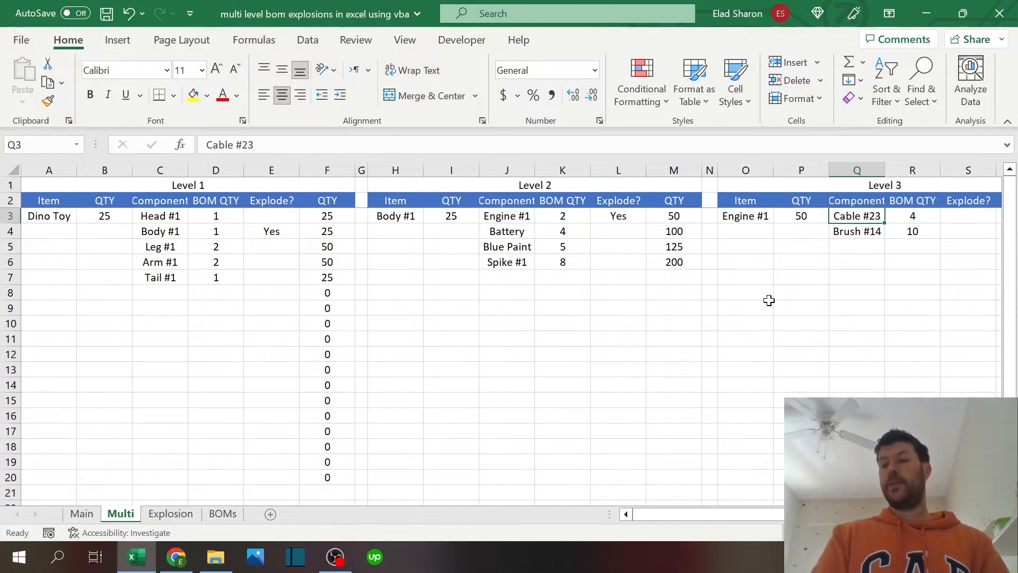
{"action": "left_click", "coordinate": [517, 400]}
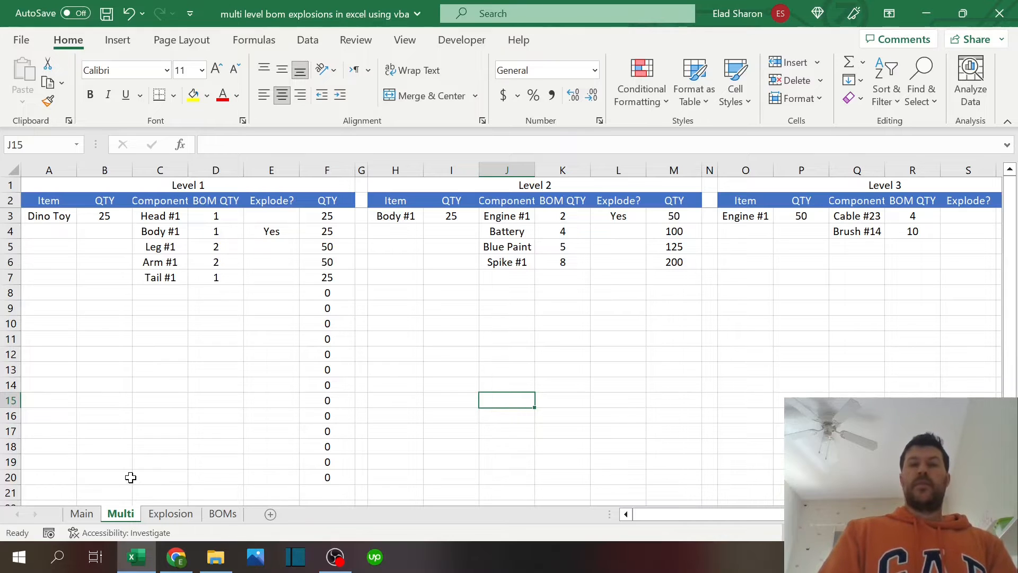
- Revisit the Main and Multi sheets and inspect the combined component list formula in H2 on the Explosion sheet
{"action": "left_click", "coordinate": [88, 515]}
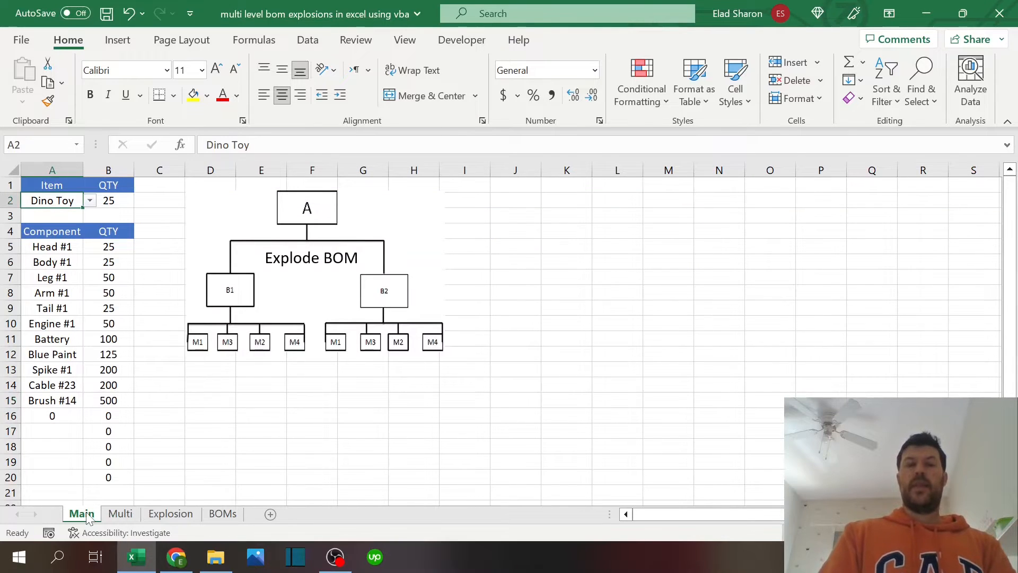
{"action": "left_click", "coordinate": [120, 514]}
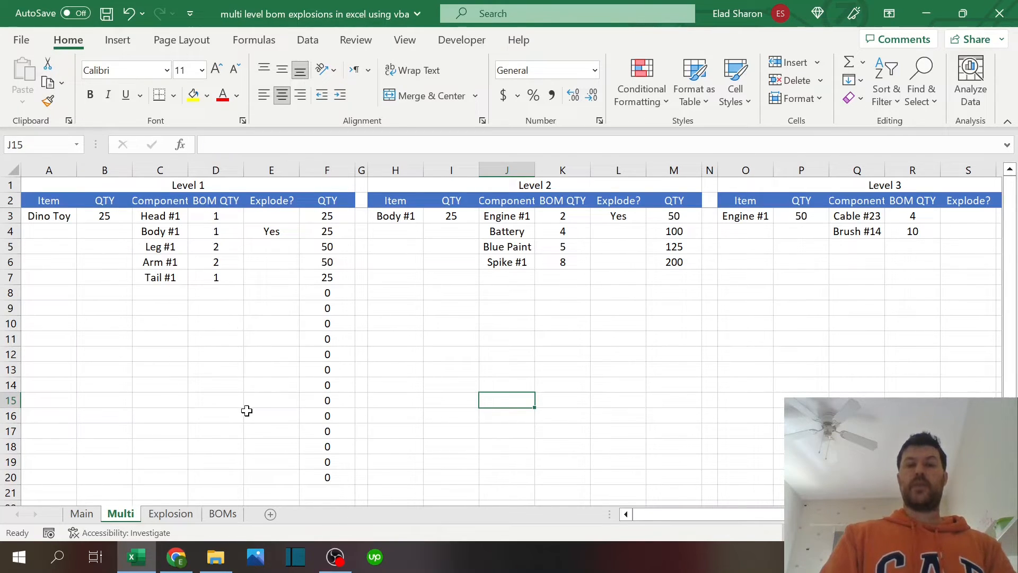
{"action": "left_click", "coordinate": [178, 521]}
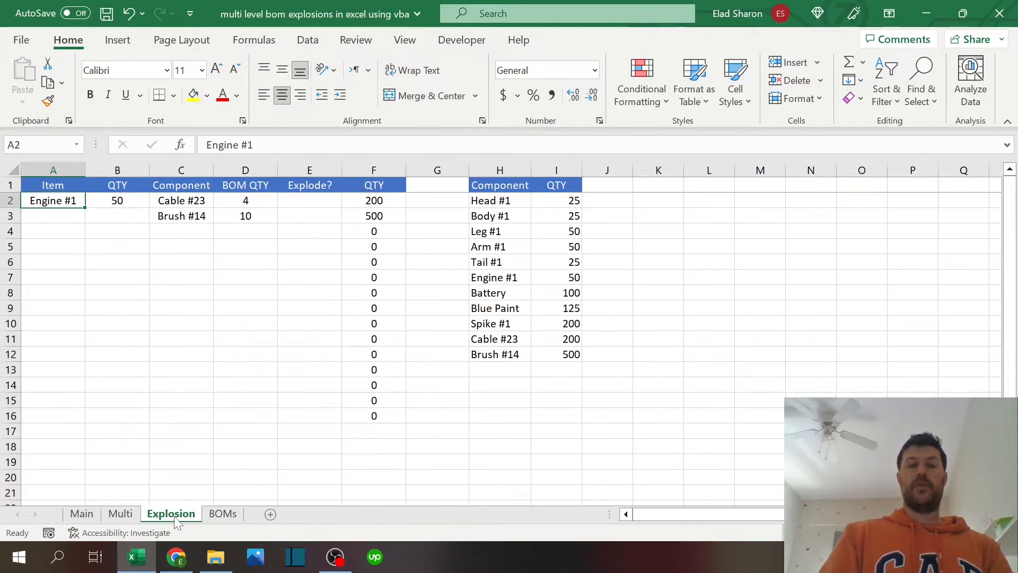
{"action": "left_click", "coordinate": [499, 170]}
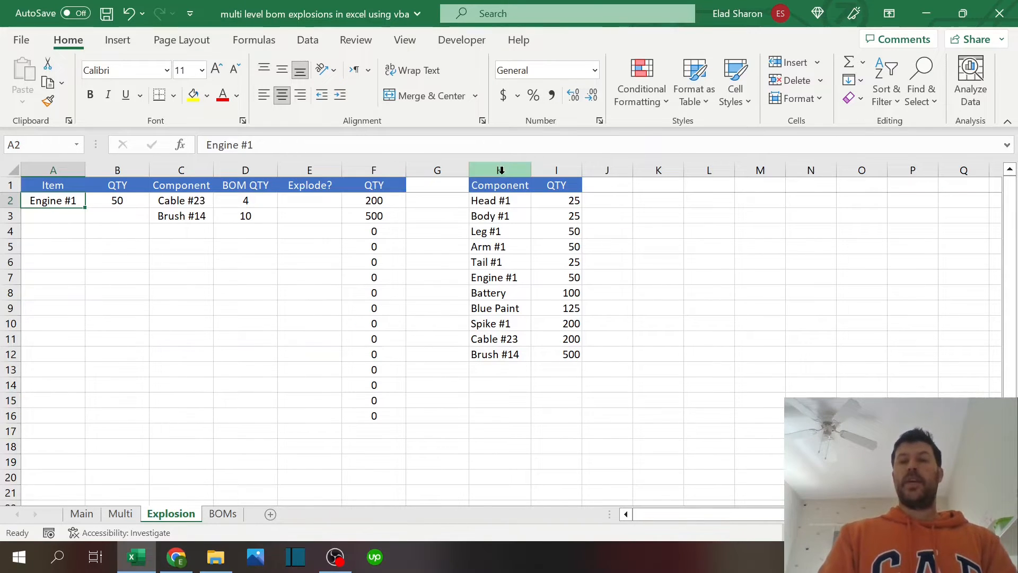
{"action": "left_click", "coordinate": [603, 246]}
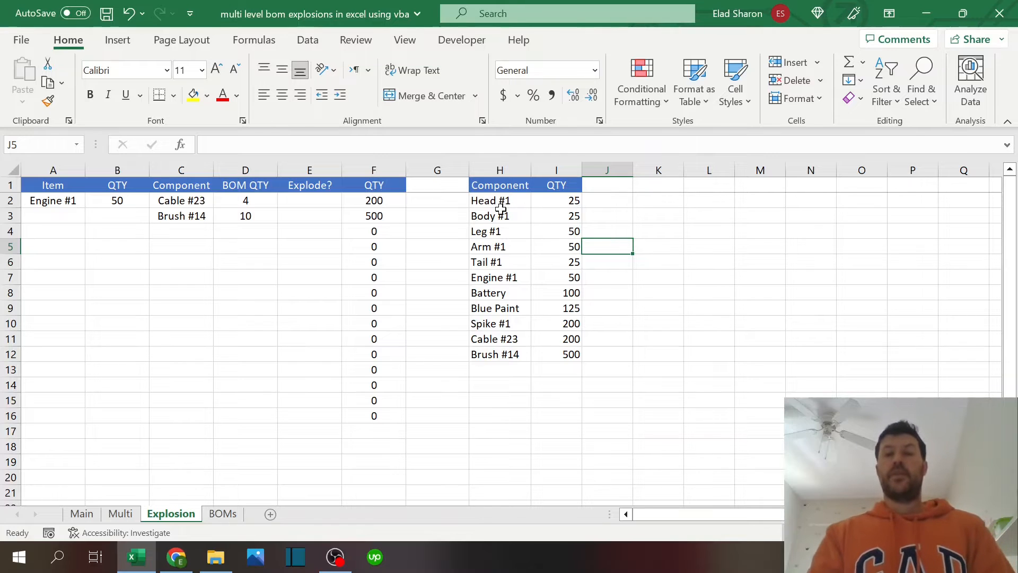
{"action": "left_click", "coordinate": [505, 216]}
{"action": "left_click", "coordinate": [503, 200]}
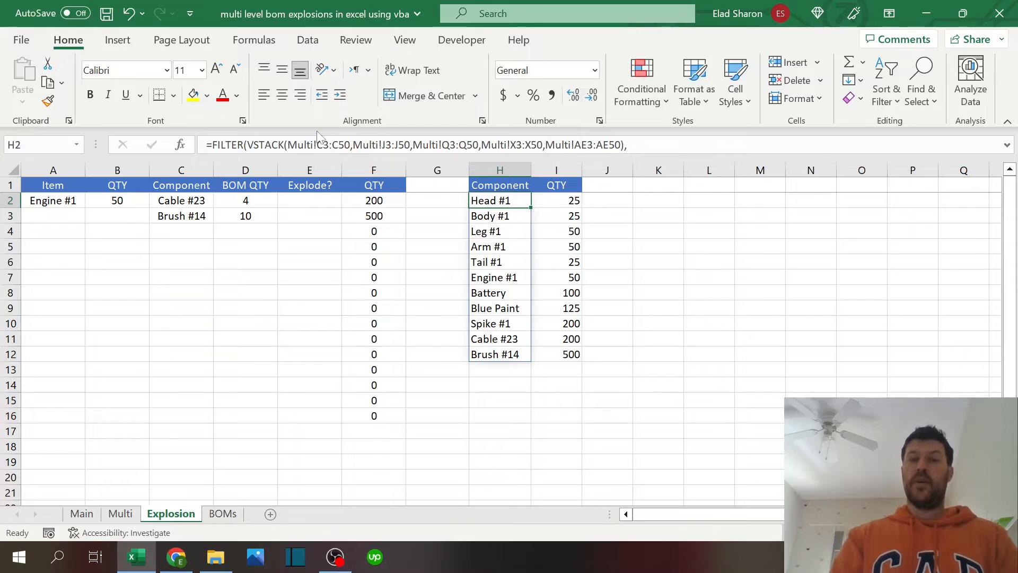
- Examine the component columns C and J on the Multi sheet that feed the combined list, and revisit the Main sheet
{"action": "left_click", "coordinate": [121, 513]}
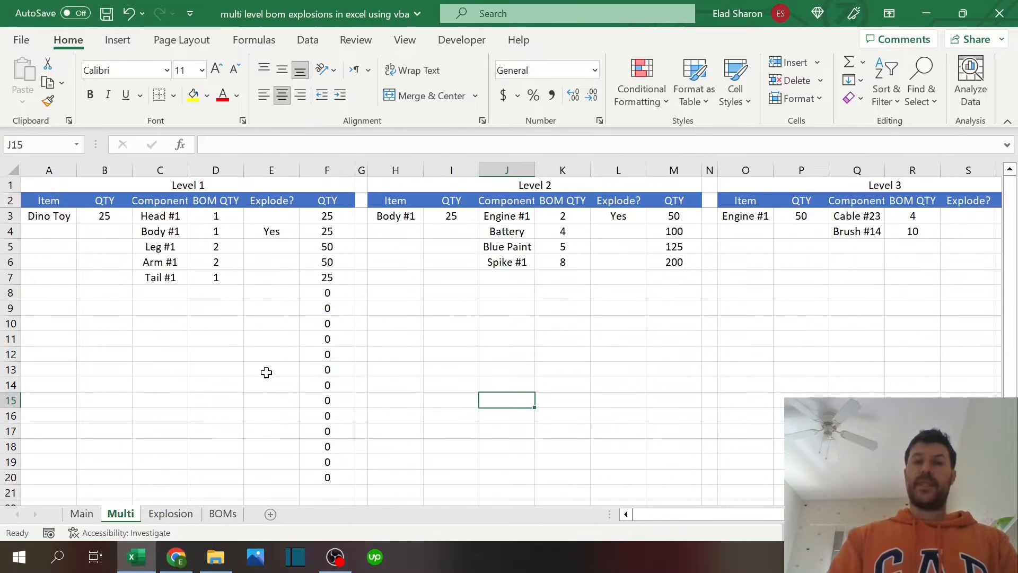
{"action": "left_click", "coordinate": [161, 169]}
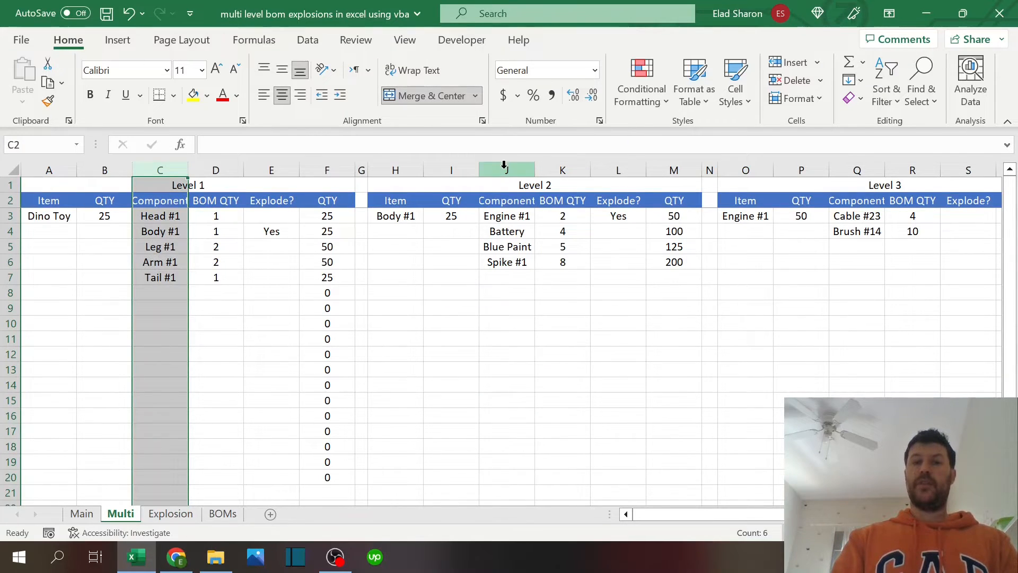
{"action": "left_click", "coordinate": [506, 169]}
{"action": "left_click", "coordinate": [392, 385]}
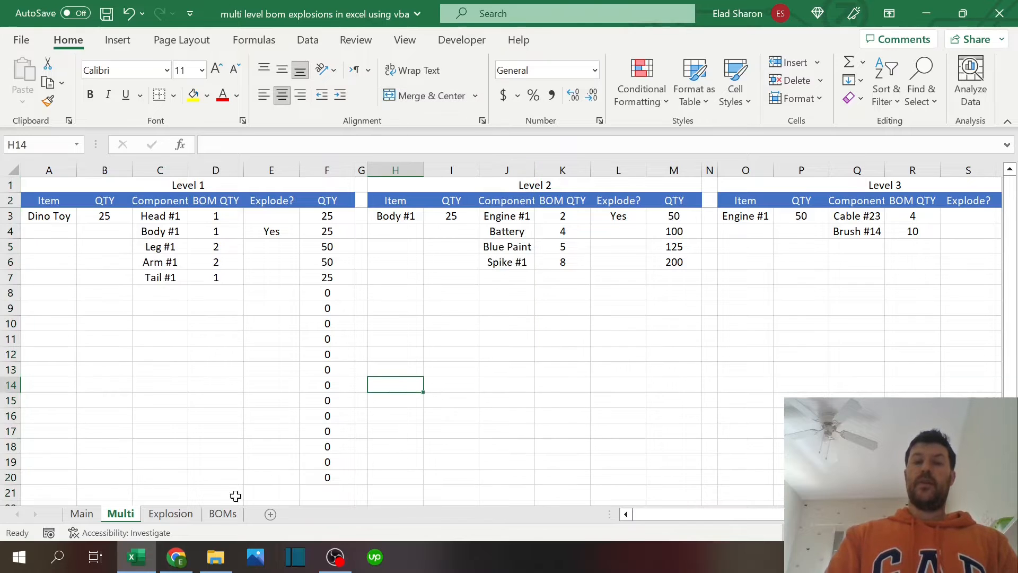
{"action": "left_click", "coordinate": [88, 512]}
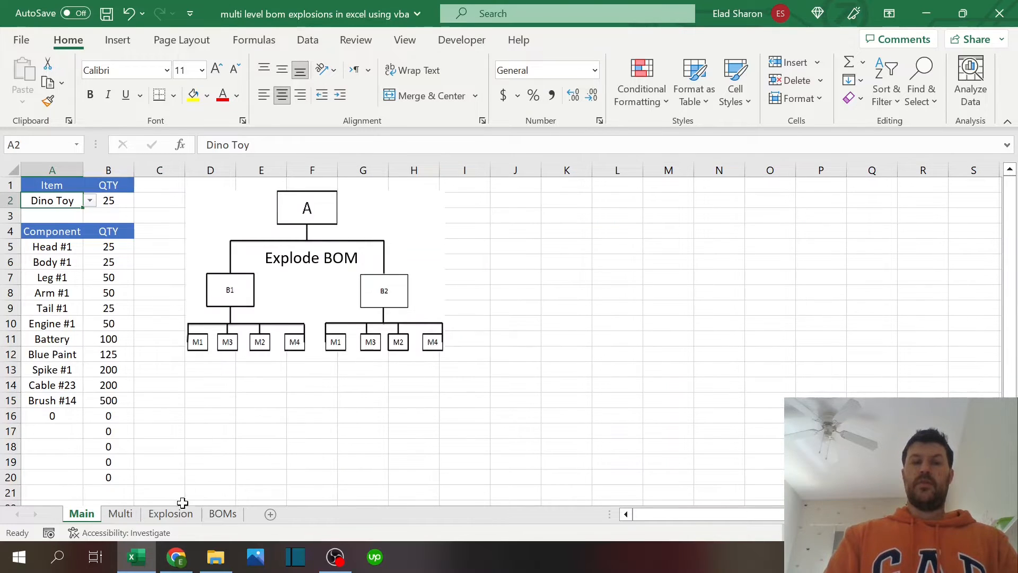
{"action": "left_click", "coordinate": [146, 514]}
{"action": "left_click", "coordinate": [121, 513]}
{"action": "left_click", "coordinate": [501, 216]}
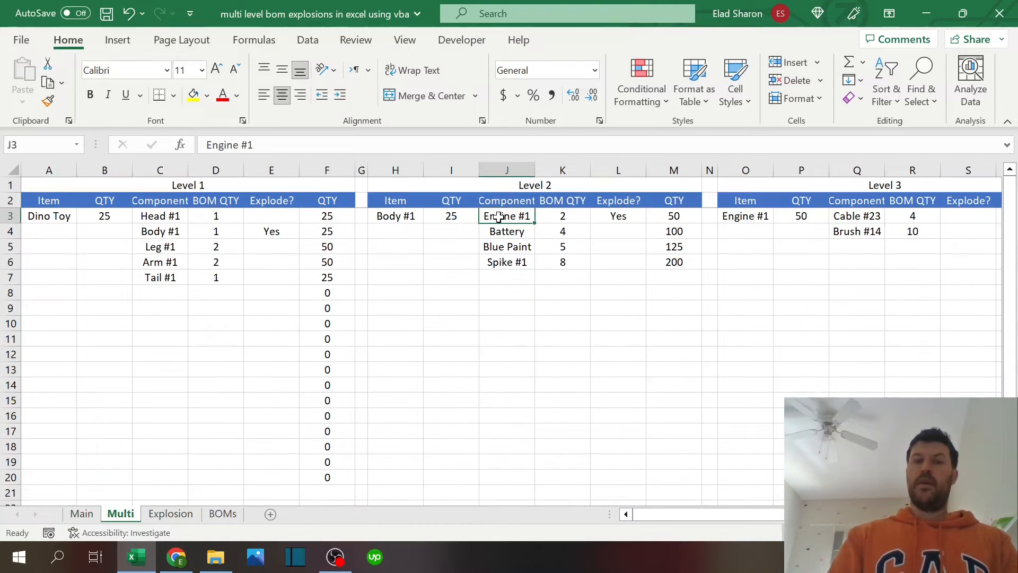
- Show the complete combined component formula of H2 on the Explosion sheet
{"action": "left_click", "coordinate": [170, 513]}
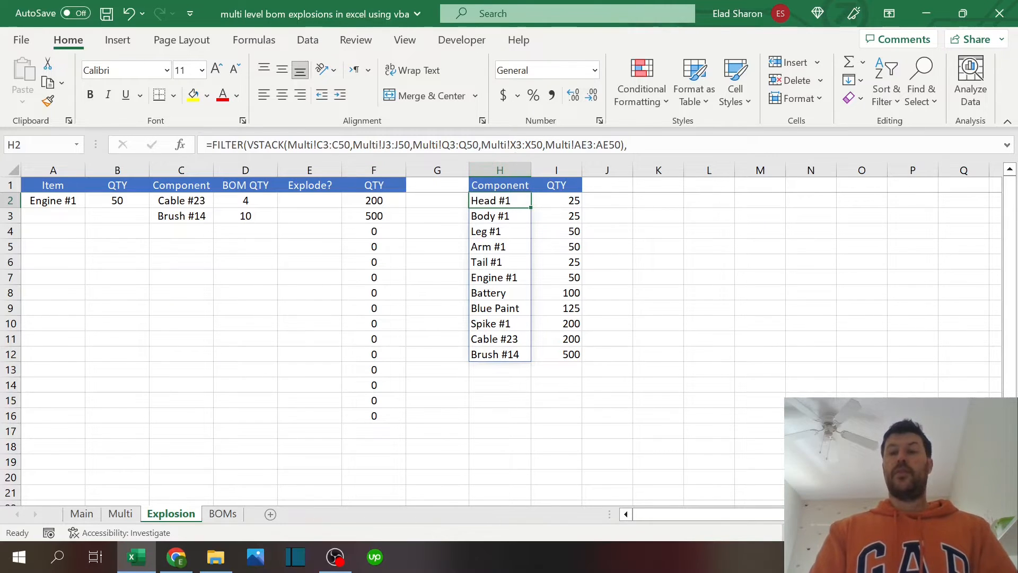
{"action": "left_click", "coordinate": [1007, 144]}
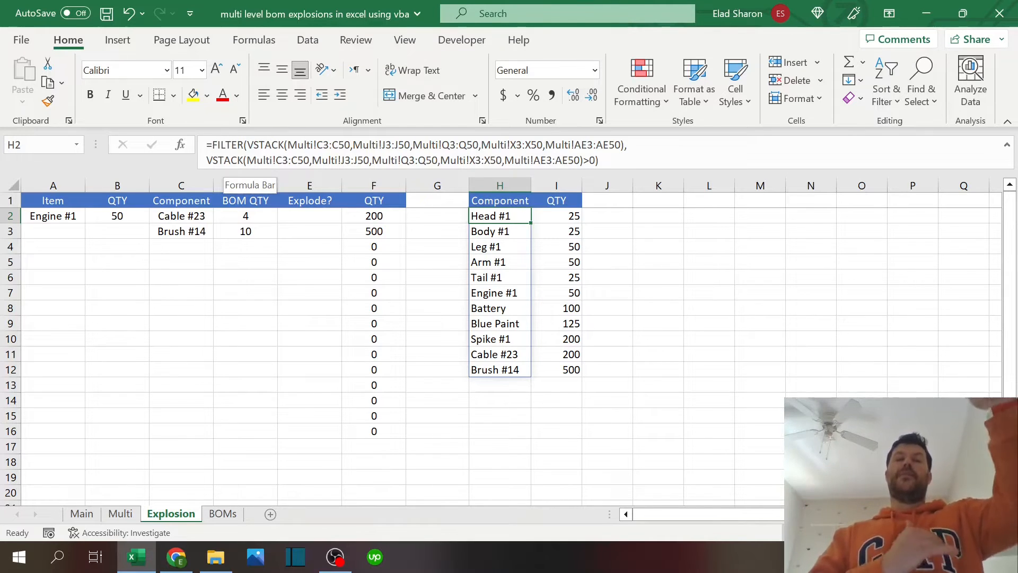
- Strip the FILTER function and its >0 condition from the H2 formula, leaving only the first VSTACK of the Multi component ranges
{"action": "mouse_move", "coordinate": [247, 145]}
{"action": "left_mouse_down"}
{"action": "mouse_move", "coordinate": [206, 145]}
{"action": "mouse_move", "coordinate": [245, 145]}
{"action": "left_mouse_up"}
{"action": "left_click", "coordinate": [217, 144]}
{"action": "key", "text": "BackSpace"}
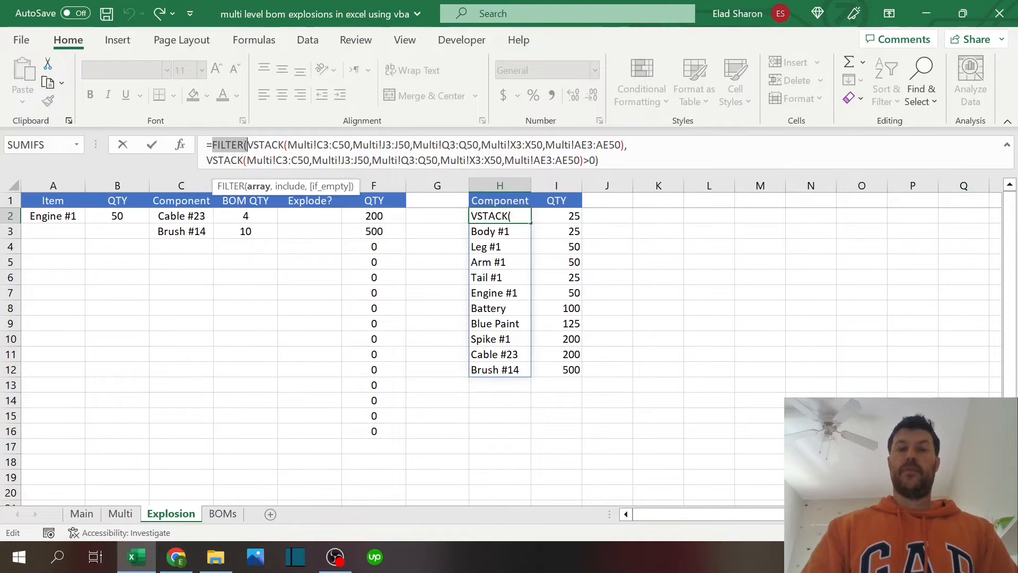
{"action": "mouse_move", "coordinate": [603, 160]}
{"action": "left_mouse_down"}
{"action": "mouse_move", "coordinate": [302, 145]}
{"action": "mouse_move", "coordinate": [595, 145]}
{"action": "left_mouse_up"}
{"action": "key", "text": "BackSpace"}
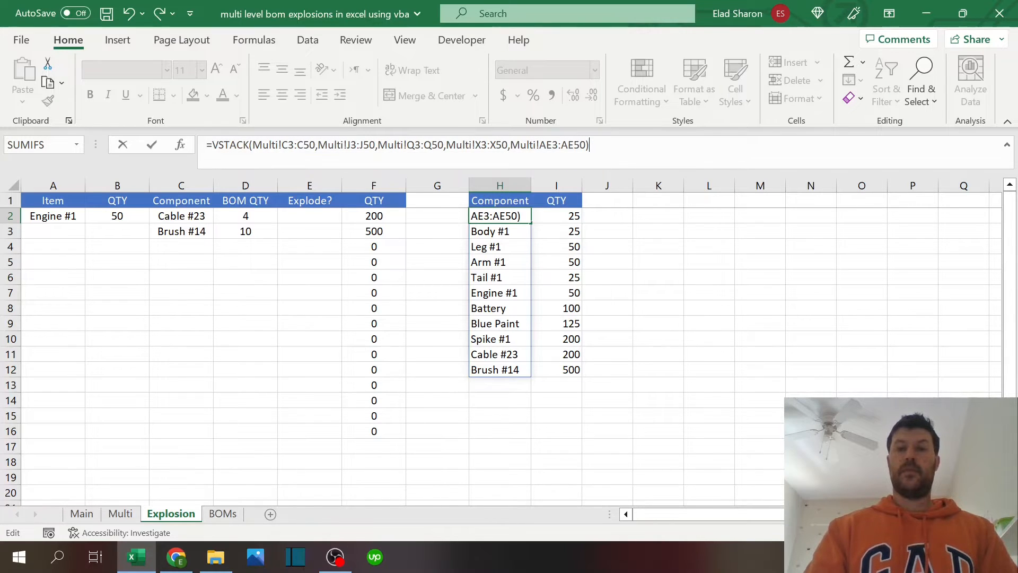
{"action": "key", "text": "Return"}
- Examine the unfiltered stacked component list down column H, and undo the removal of FILTER from the formula
{"action": "key", "text": "Page_Down"}
{"action": "key", "text": "Page_Down"}
{"action": "key", "text": "Page_Down"}
{"action": "key", "text": "Page_Down"}
{"action": "key", "text": "Page_Down"}
{"action": "key", "text": "Page_Down"}
{"action": "key", "text": "Page_Down"}
{"action": "key", "text": "Page_Down"}
{"action": "key", "text": "Page_Down"}
{"action": "key", "text": "Page_Down"}
{"action": "key", "text": "Page_Down"}
{"action": "key", "text": "Page_Down"}
{"action": "key", "text": "Page_Down"}
{"action": "key", "text": "Page_Down"}
{"action": "key", "text": "Page_Down"}
{"action": "key", "text": "Page_Down"}
{"action": "key", "text": "Page_Down"}
{"action": "key", "text": "Page_Down"}
{"action": "key", "text": "Page_Down"}
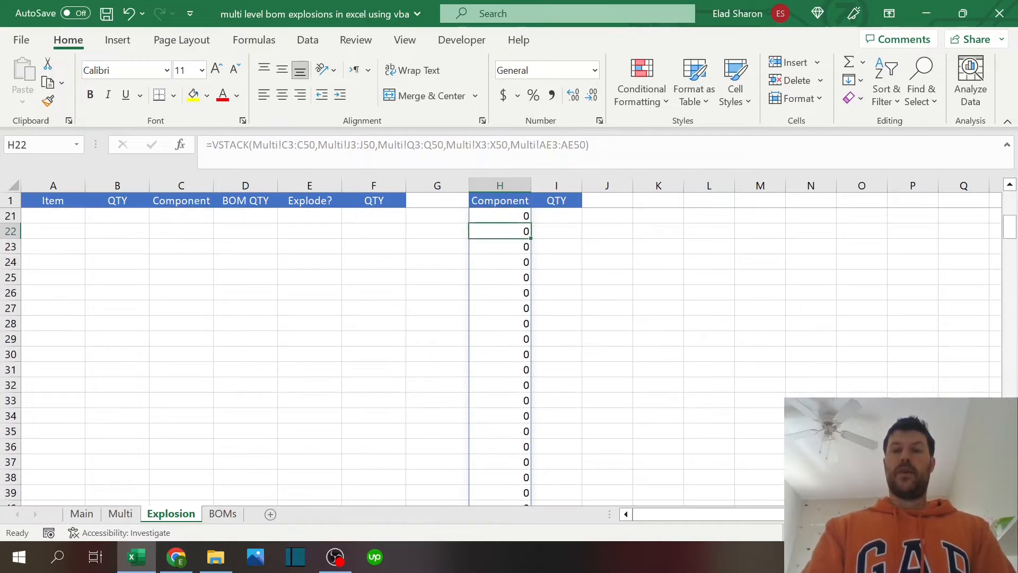
{"action": "key", "text": "Page_Up"}
{"action": "key", "text": "Page_Up"}
{"action": "key", "text": "Page_Up"}
{"action": "key", "text": "Page_Up"}
{"action": "key", "text": "Page_Up"}
{"action": "key", "text": "Page_Up"}
{"action": "key", "text": "Page_Up"}
{"action": "key", "text": "Page_Up"}
{"action": "key", "text": "Page_Up"}
{"action": "key", "text": "Page_Up"}
{"action": "key", "text": "Page_Up"}
{"action": "key", "text": "Page_Up"}
{"action": "key", "text": "Page_Up"}
{"action": "key", "text": "Page_Up"}
{"action": "key", "text": "Page_Up"}
{"action": "key", "text": "Page_Up"}
{"action": "key", "text": "Page_Up"}
{"action": "key", "text": "Page_Up"}
{"action": "key", "text": "Page_Up"}
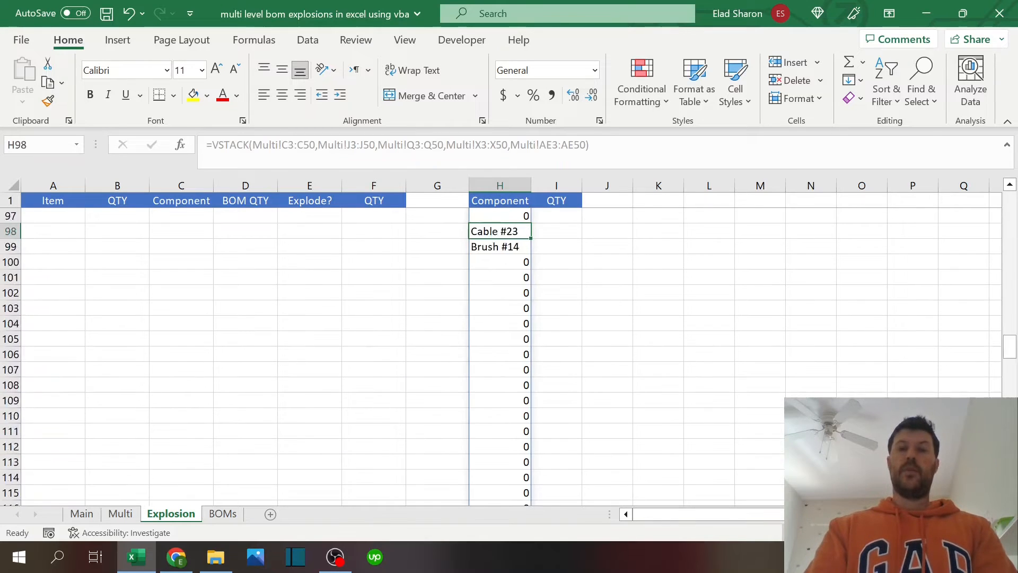
{"action": "key", "text": "ctrl+z"}
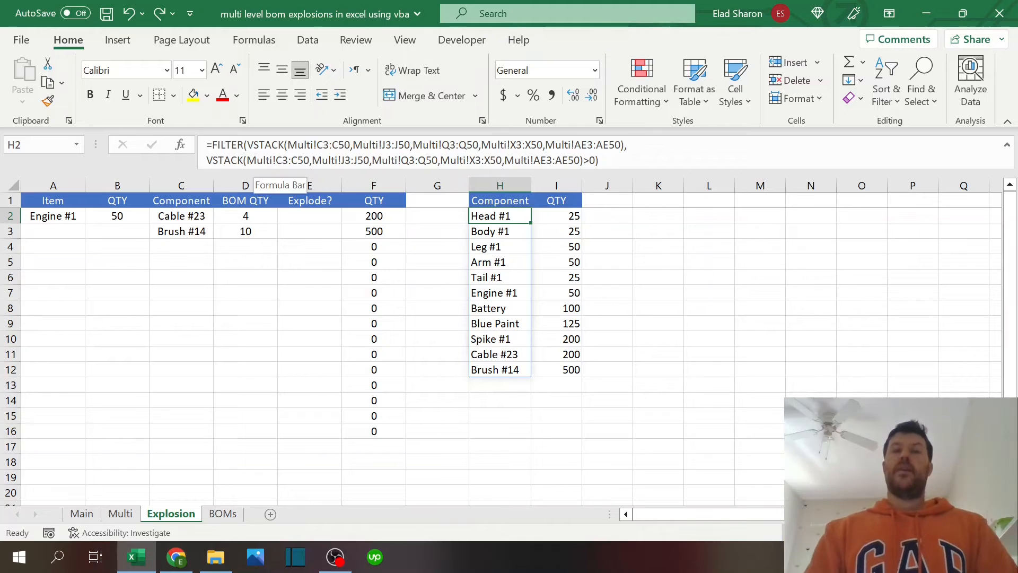
- Inspect the second VSTACK and the >0 condition that form the include argument of the H2 FILTER formula
{"action": "left_click", "coordinate": [244, 161]}
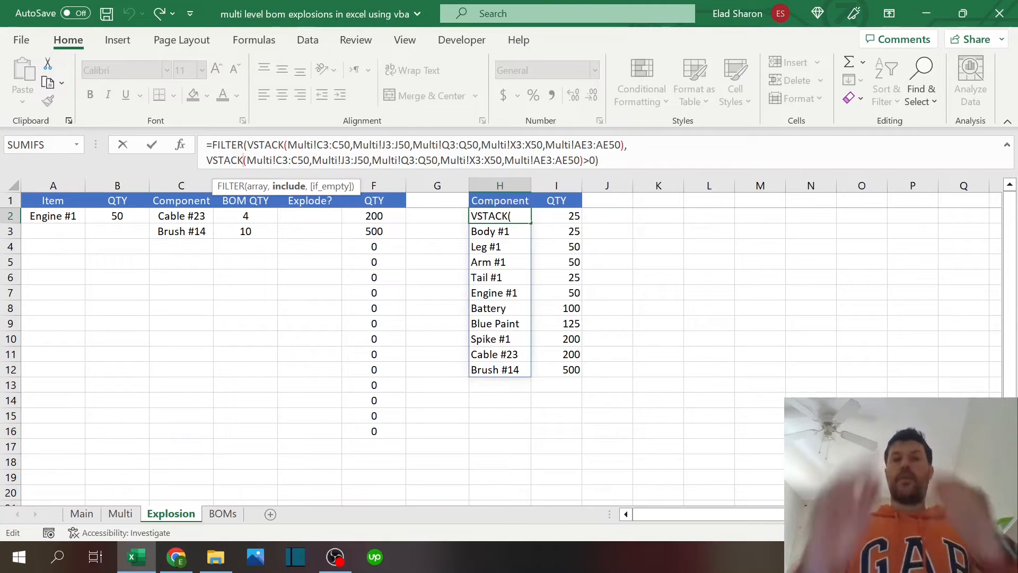
{"action": "left_click", "coordinate": [599, 160]}
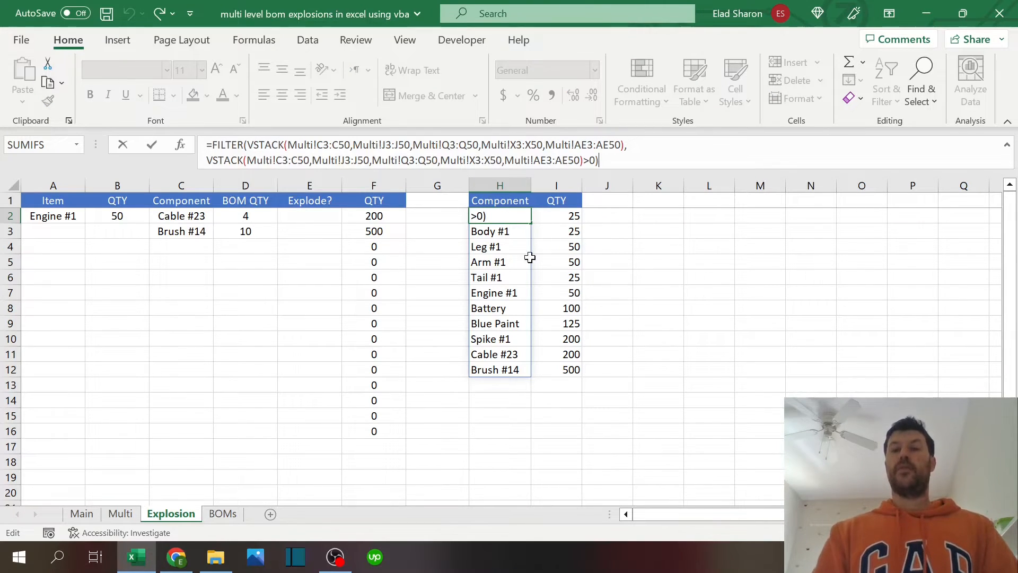
{"action": "key", "text": "ctrl+Return"}
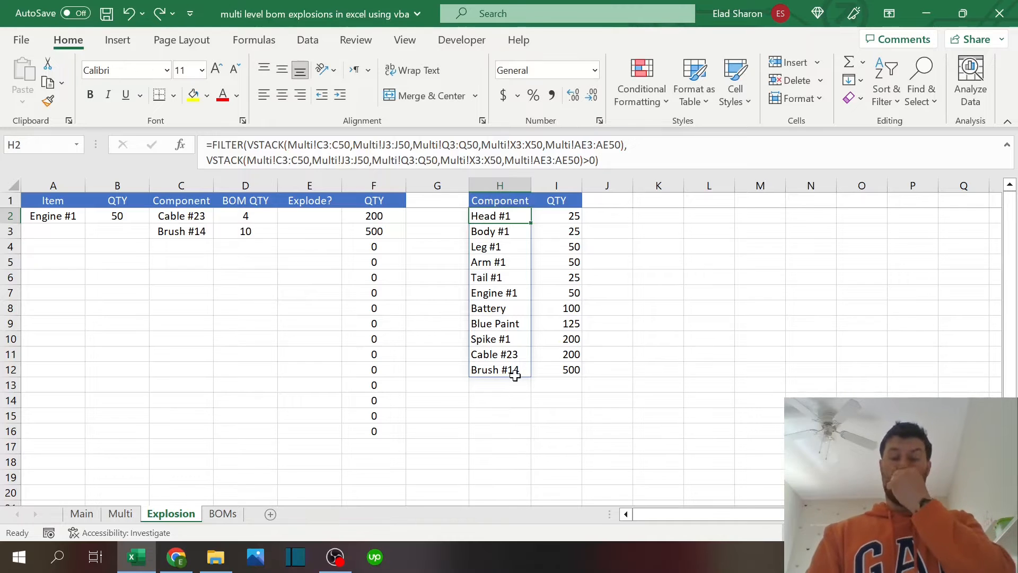
- Inspect the quantity formula in I2 and examine its source QTY columns F and M on the Multi sheet
{"action": "left_click", "coordinate": [570, 216]}
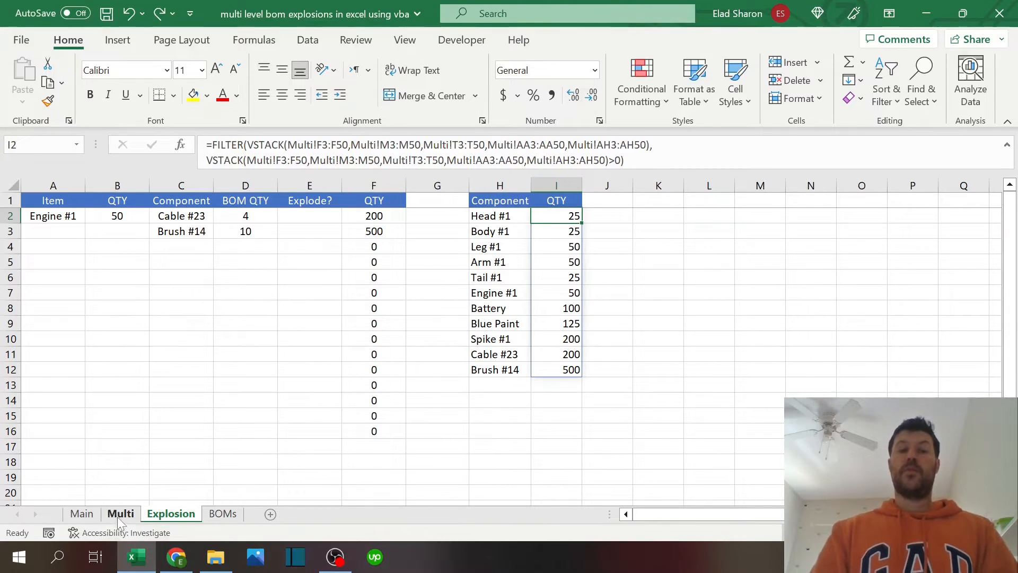
{"action": "left_click", "coordinate": [139, 515]}
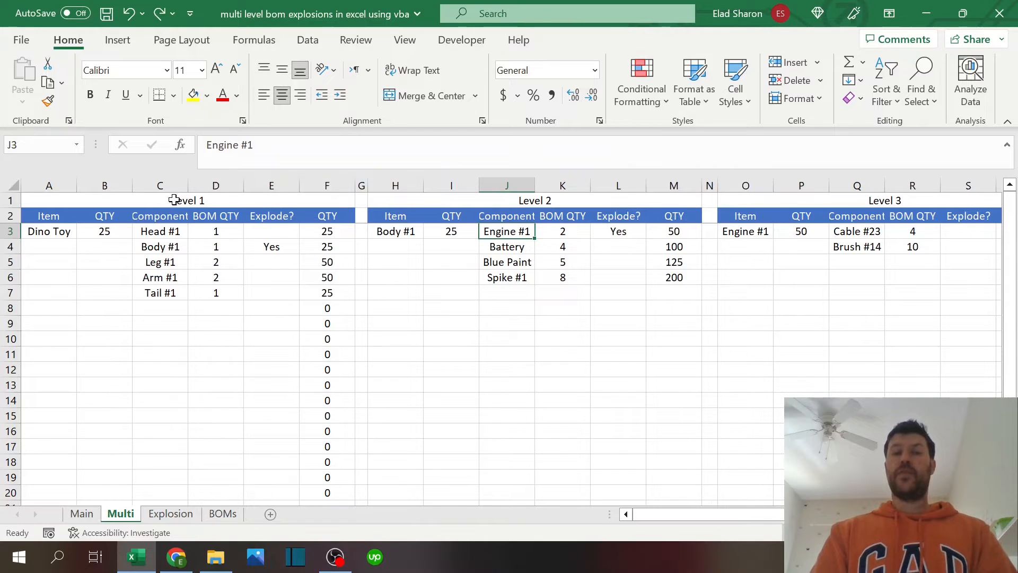
{"action": "left_click", "coordinate": [162, 184]}
{"action": "left_click", "coordinate": [327, 185]}
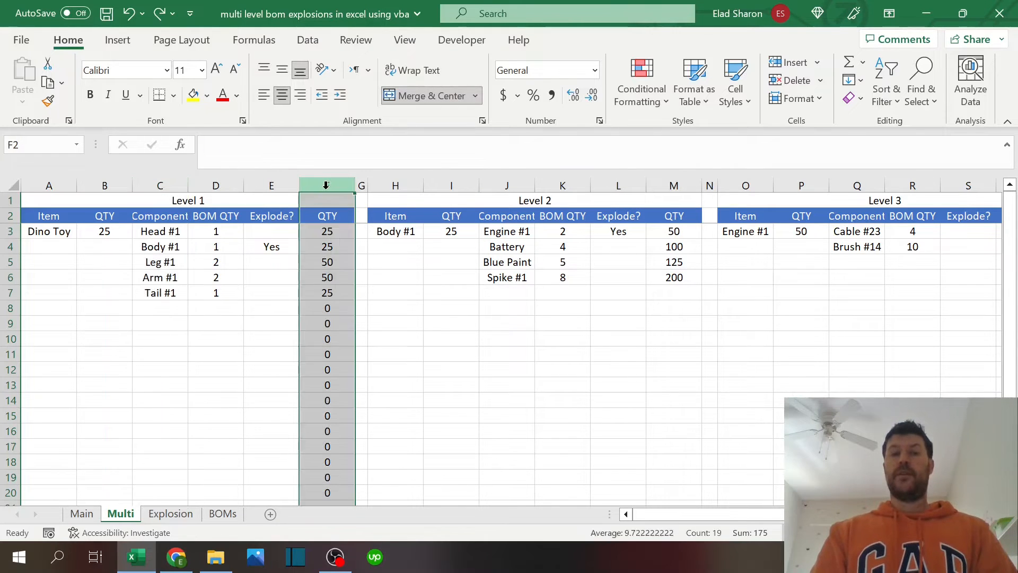
{"action": "left_click", "coordinate": [674, 185]}
- Revisit the Main sheet and compare the filtered component and quantity formulas in columns H and I on the Explosion sheet
{"action": "left_click", "coordinate": [82, 513]}
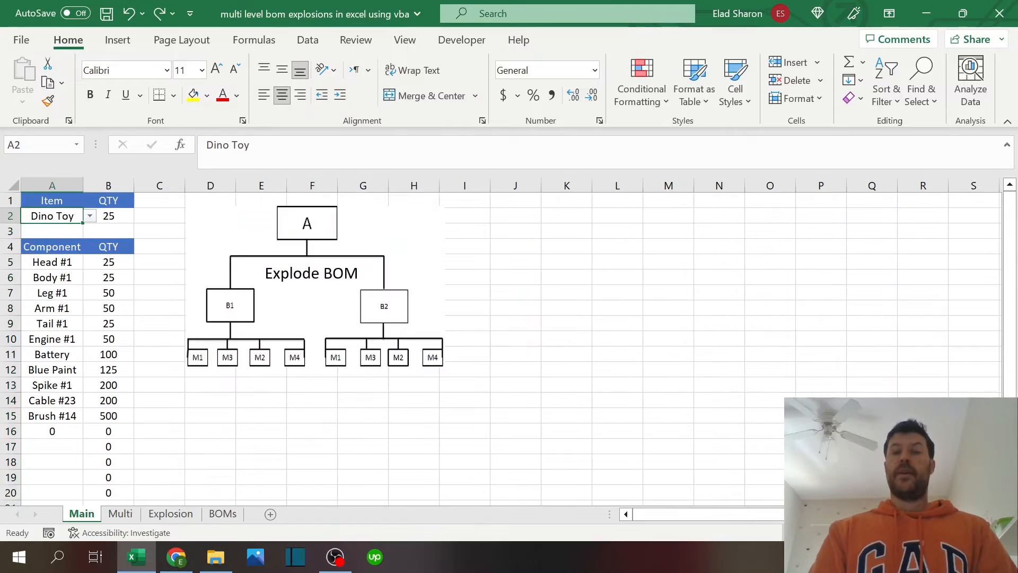
{"action": "left_click", "coordinate": [169, 513]}
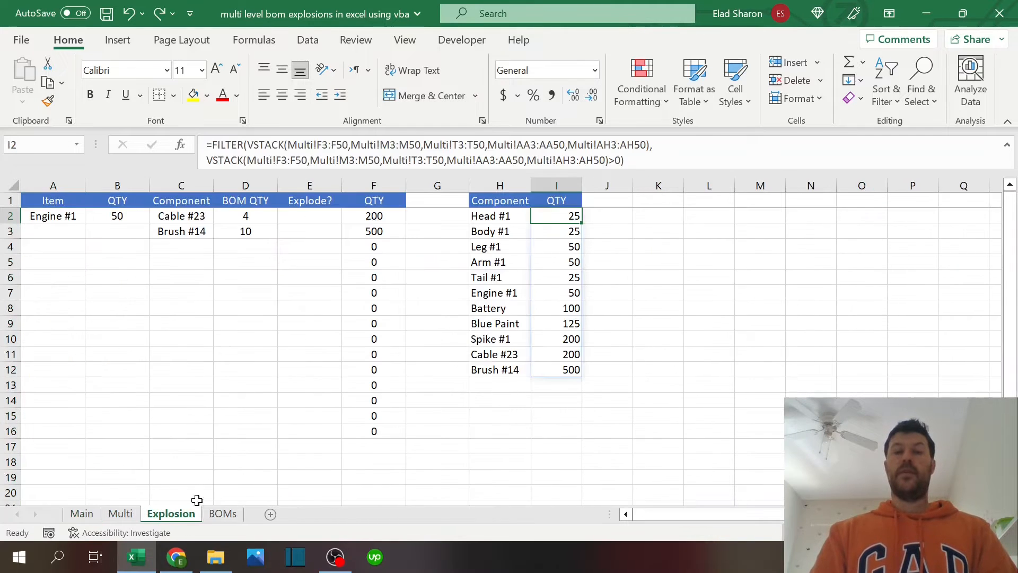
{"action": "left_click", "coordinate": [496, 225]}
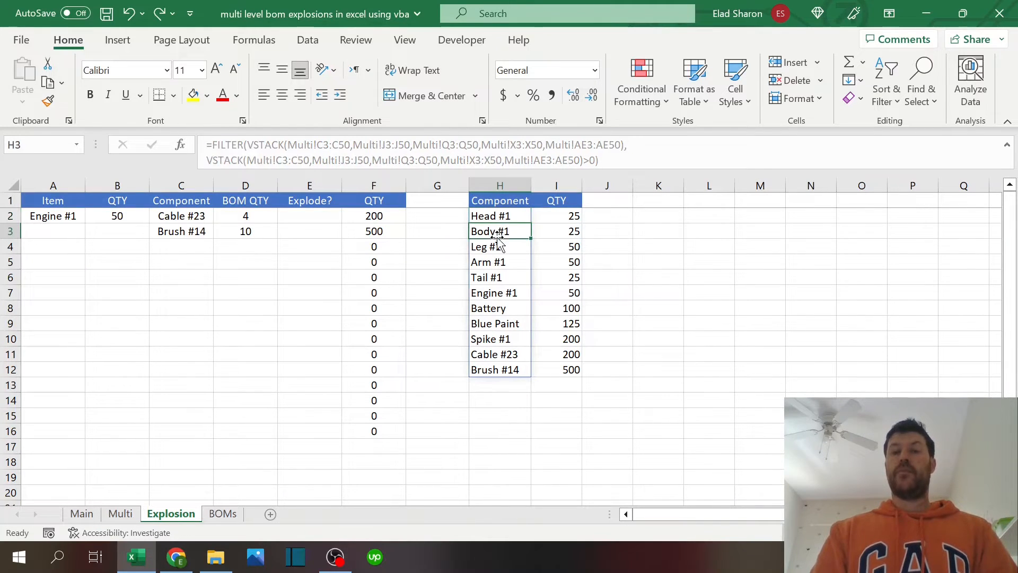
{"action": "left_click", "coordinate": [553, 216]}
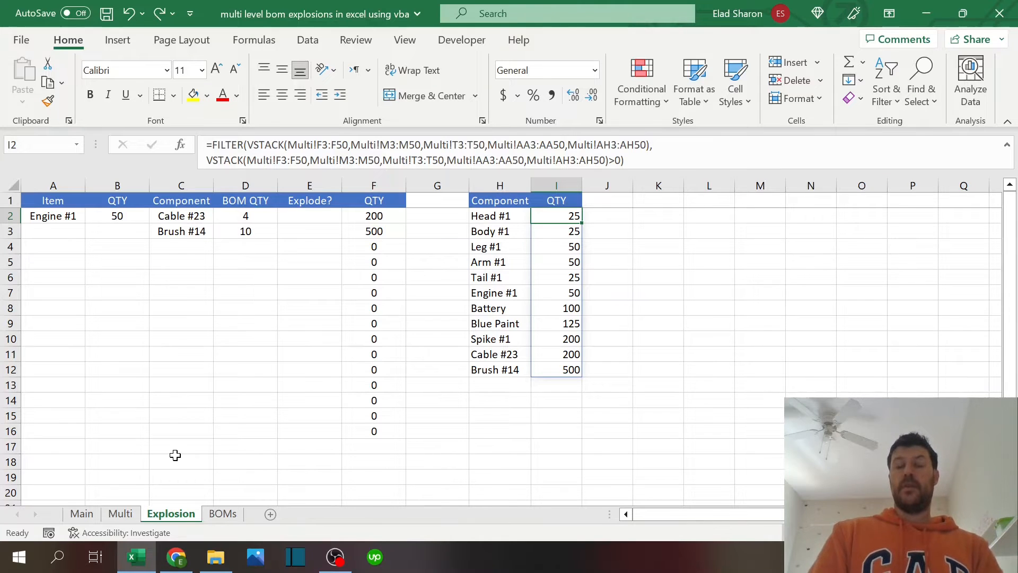
- Review the items, components and quantities listed on the BOMs sheet, including the Engine #1 component of Body #1
{"action": "left_click", "coordinate": [220, 513]}
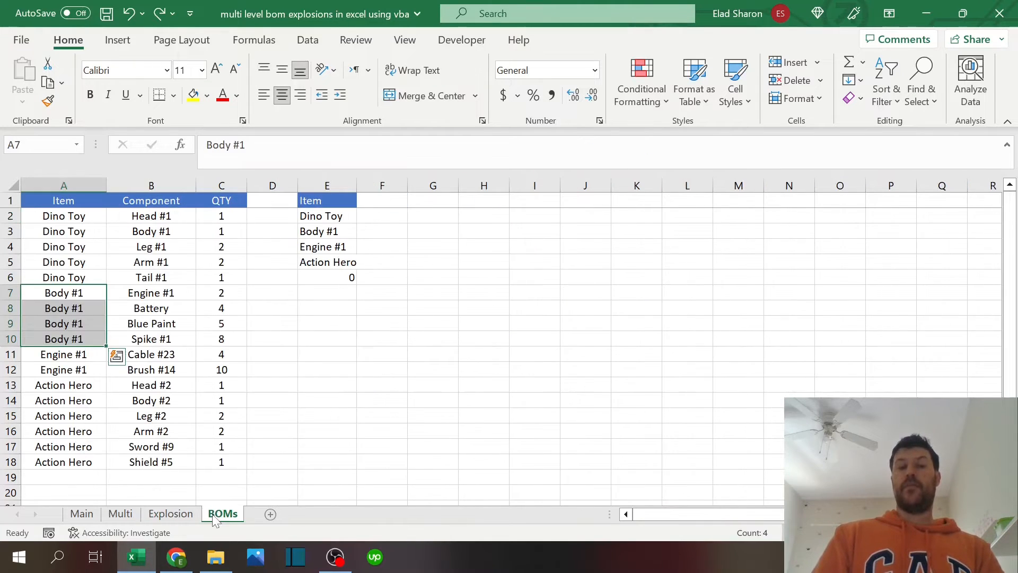
{"action": "left_click", "coordinate": [180, 292]}
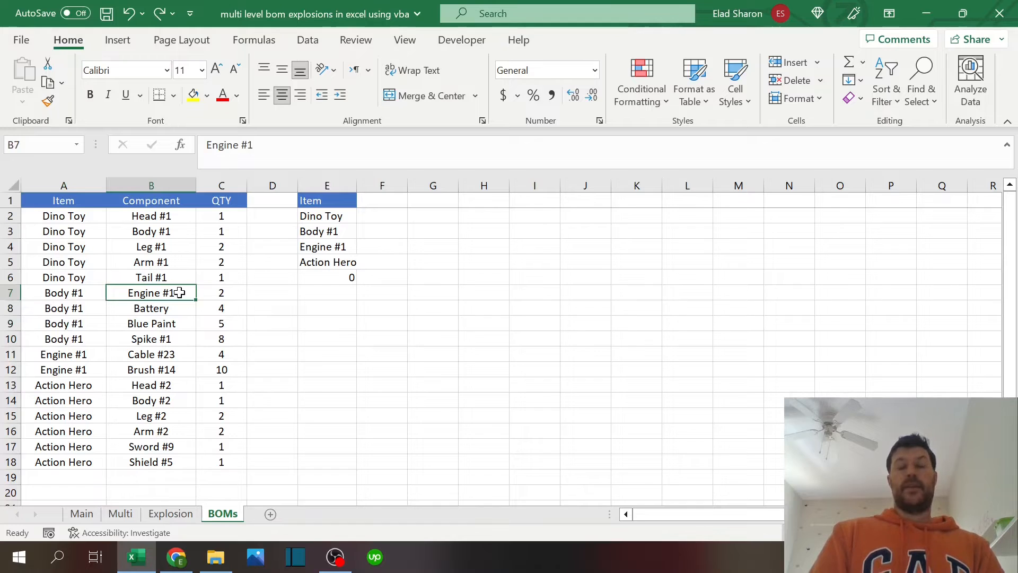
{"action": "left_click", "coordinate": [291, 304]}
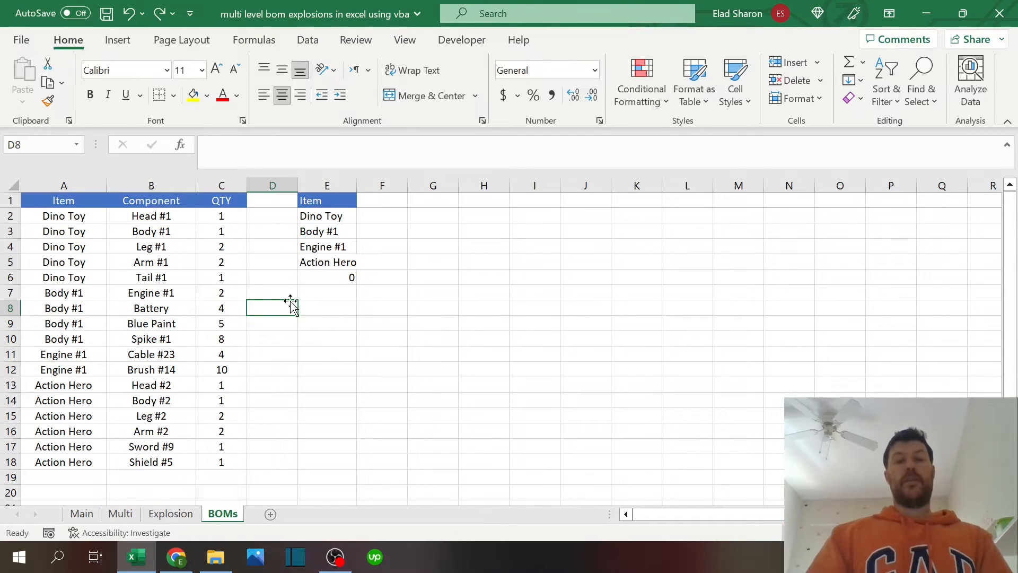
- Inspect the UNIQUE formula in A4 and the SUMIF formula in B5 on Main, and their source columns on Explosion
{"action": "left_click", "coordinate": [81, 516]}
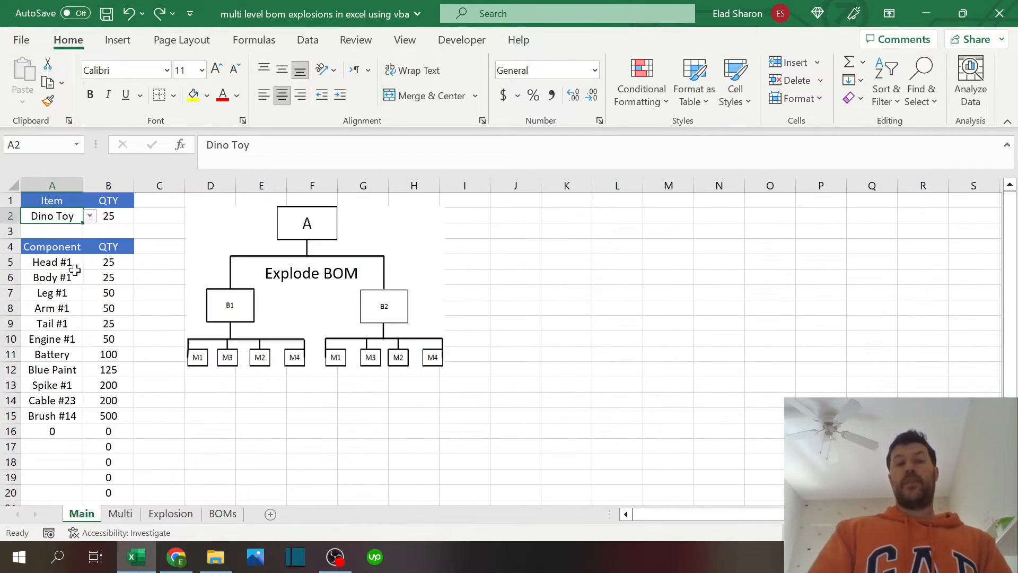
{"action": "left_click", "coordinate": [58, 259]}
{"action": "left_click", "coordinate": [52, 247]}
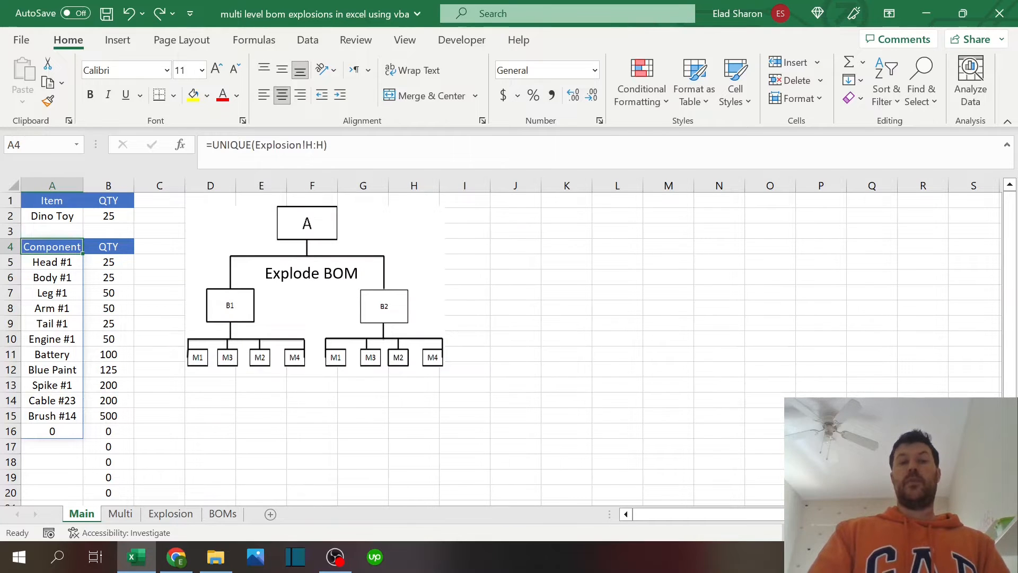
{"action": "left_click", "coordinate": [1006, 145]}
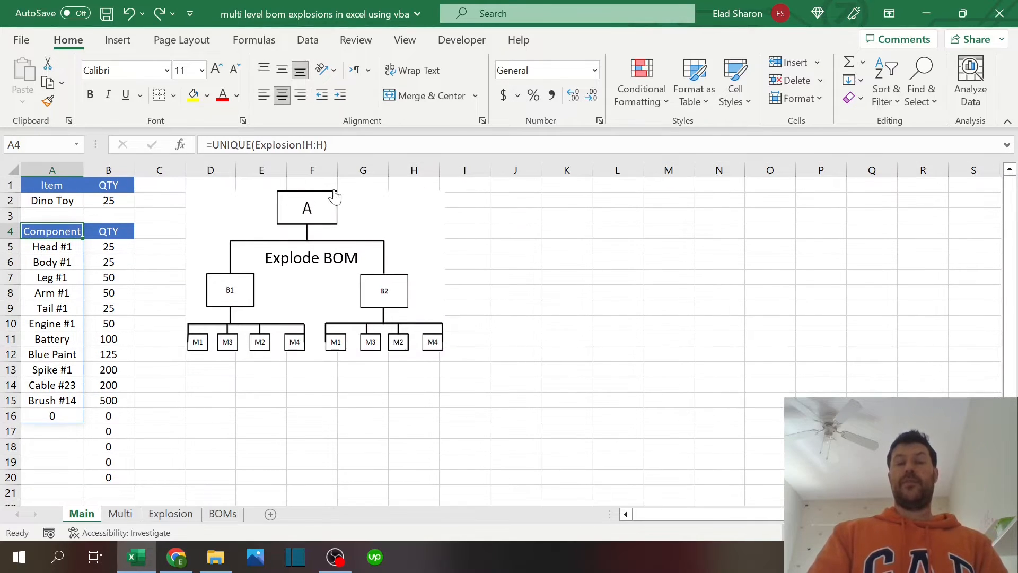
{"action": "left_click", "coordinate": [126, 248]}
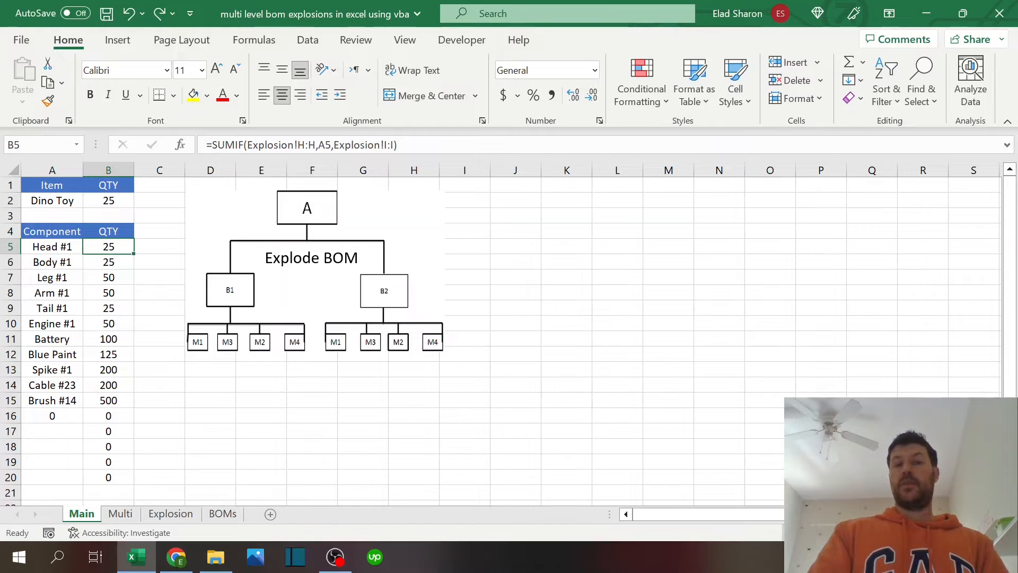
{"action": "left_click", "coordinate": [170, 513]}
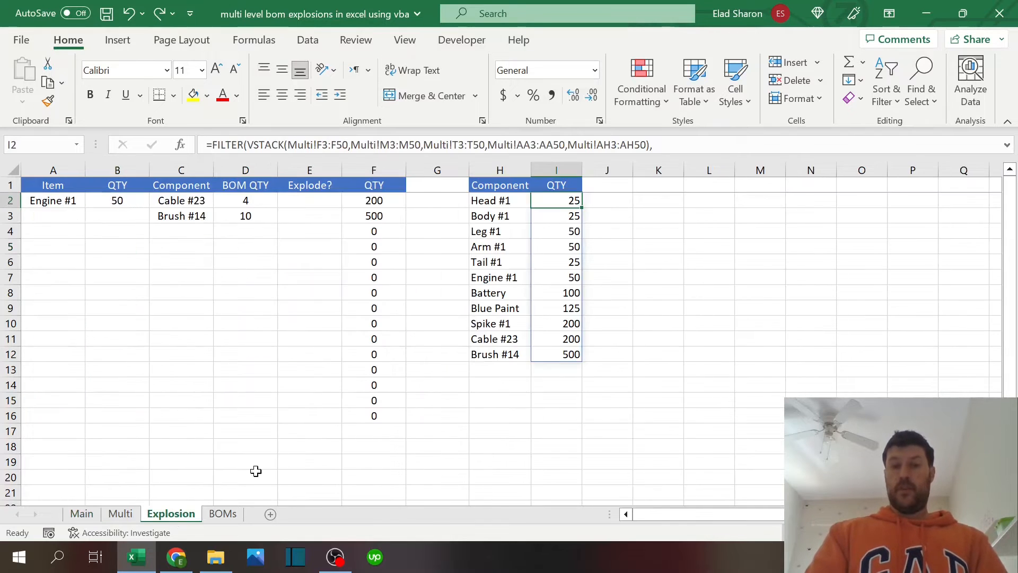
{"action": "left_click", "coordinate": [87, 514]}
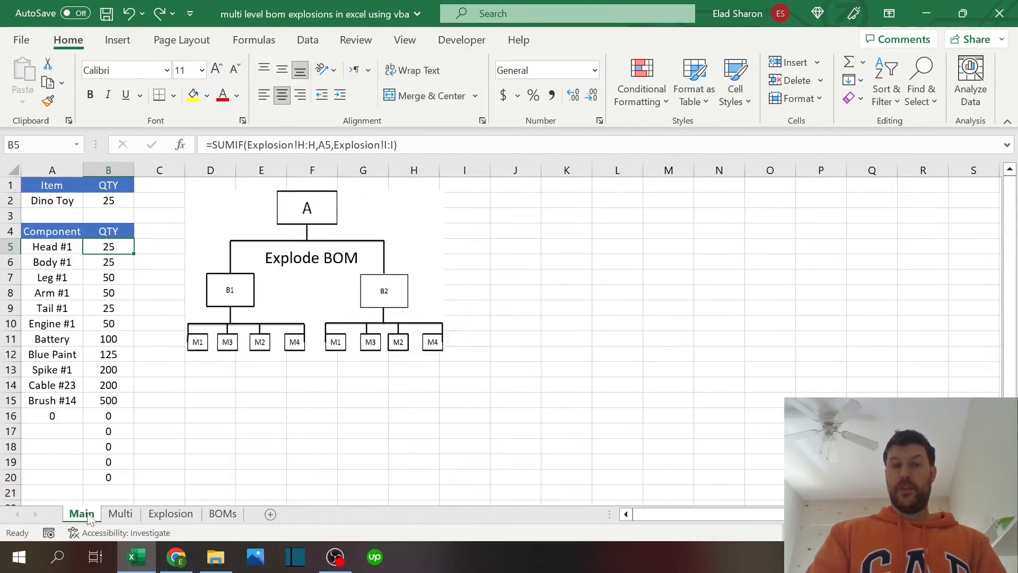
- Set the Main sheet's item to Action Hero with a quantity of 5 and explode its BOM
{"action": "left_click", "coordinate": [171, 420]}
{"action": "left_click", "coordinate": [65, 201]}
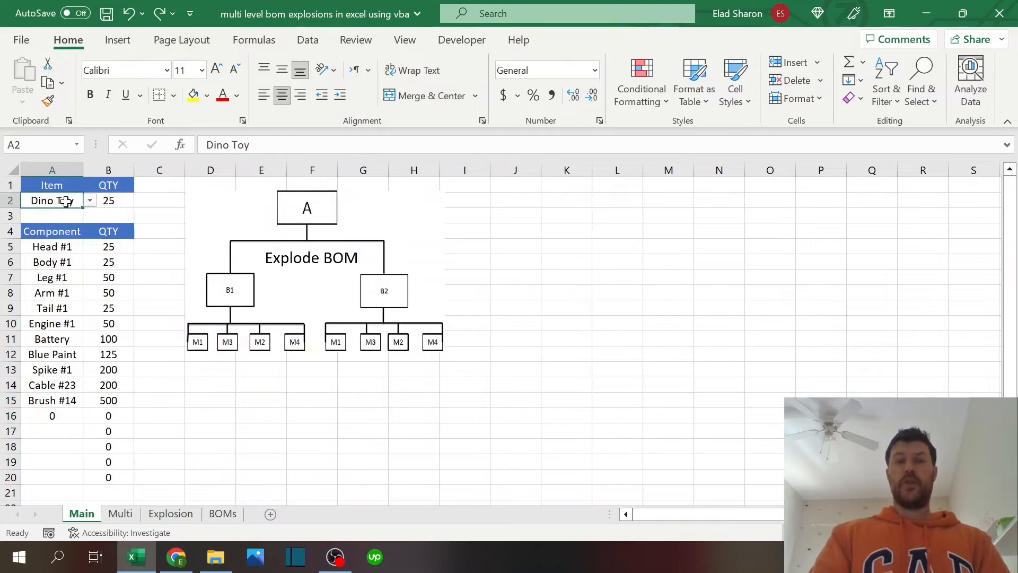
{"action": "left_click", "coordinate": [89, 201]}
{"action": "left_click", "coordinate": [50, 244]}
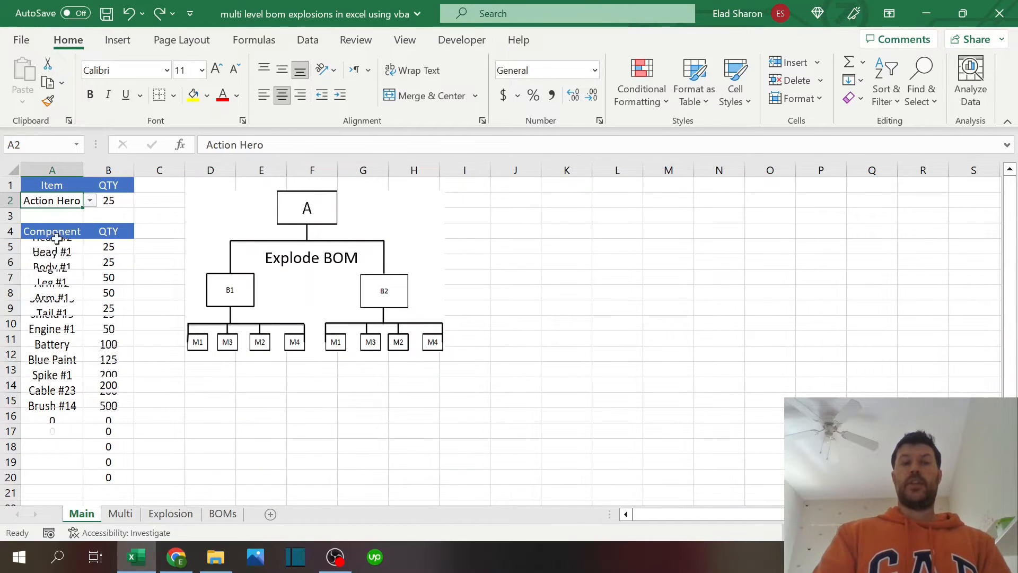
{"action": "left_click", "coordinate": [123, 204]}
{"action": "type", "text": "5"}
{"action": "key", "text": "Return"}
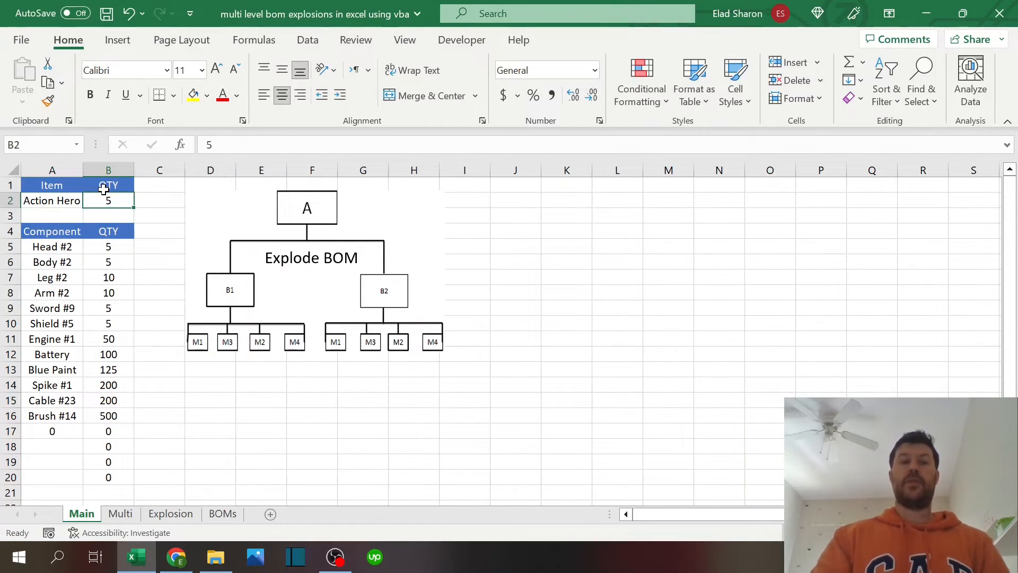
{"action": "left_click", "coordinate": [318, 273]}
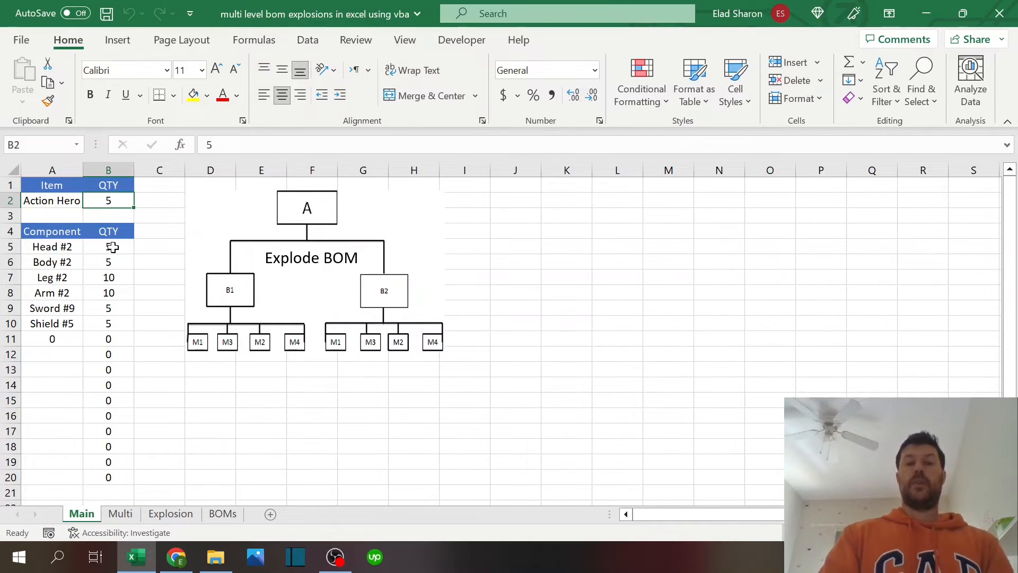
- Change the item in A2 to Dino Toy and explode its BOM
{"action": "left_click", "coordinate": [81, 203]}
{"action": "left_click", "coordinate": [90, 200]}
{"action": "left_click", "coordinate": [80, 211]}
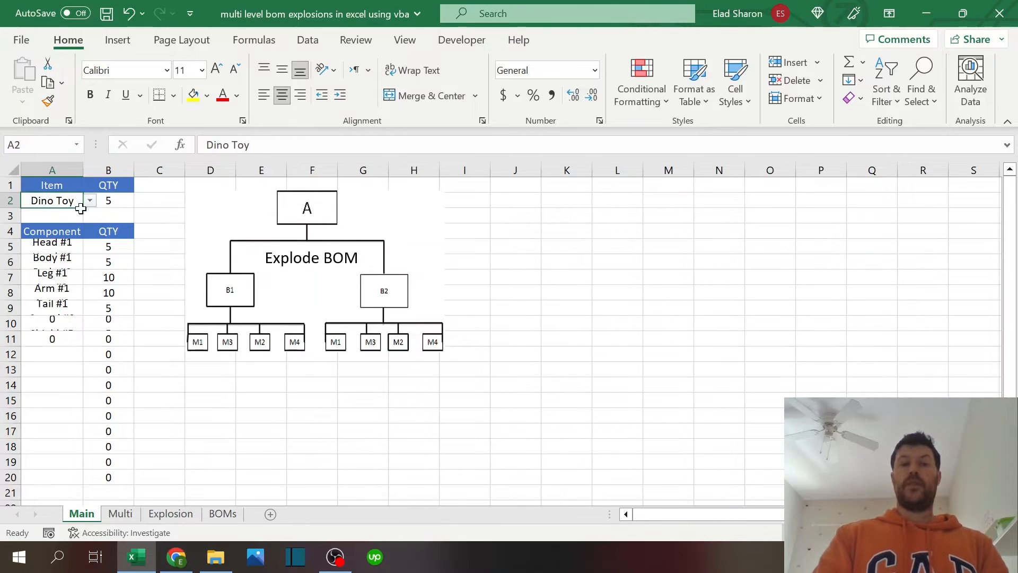
{"action": "left_click", "coordinate": [333, 242]}
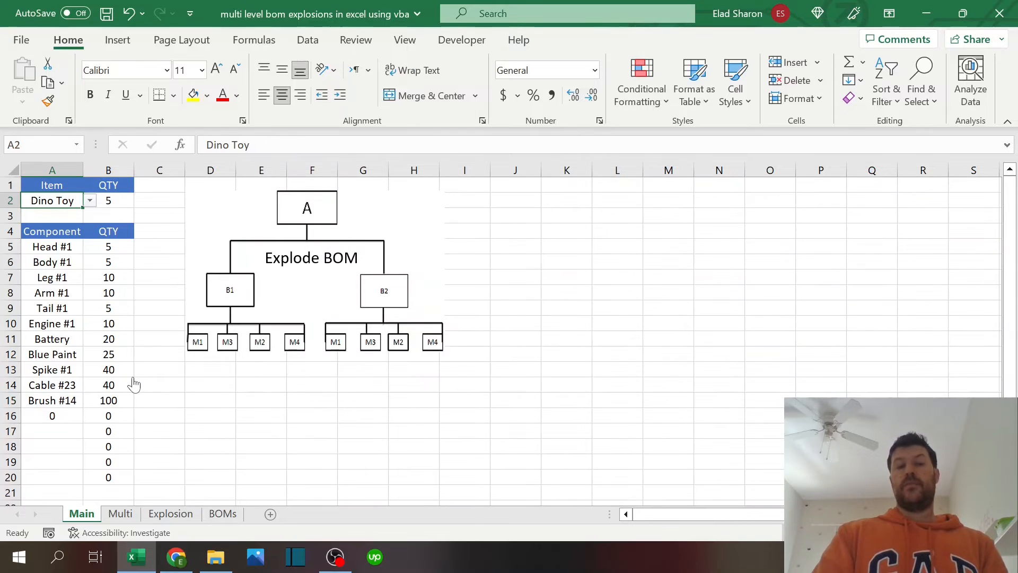
- Trace the Brush #14 quantity in B15 on Main through the BOM quantities of Brush #14, Engine #1 and Body #1 on BOMs
{"action": "left_click", "coordinate": [105, 407]}
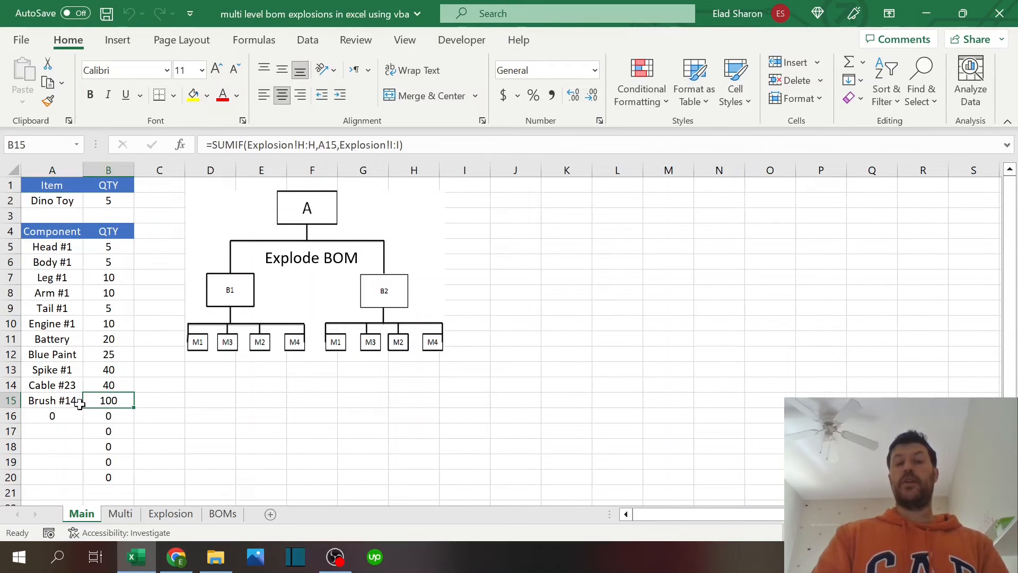
{"action": "left_click", "coordinate": [220, 513]}
{"action": "left_click", "coordinate": [232, 353]}
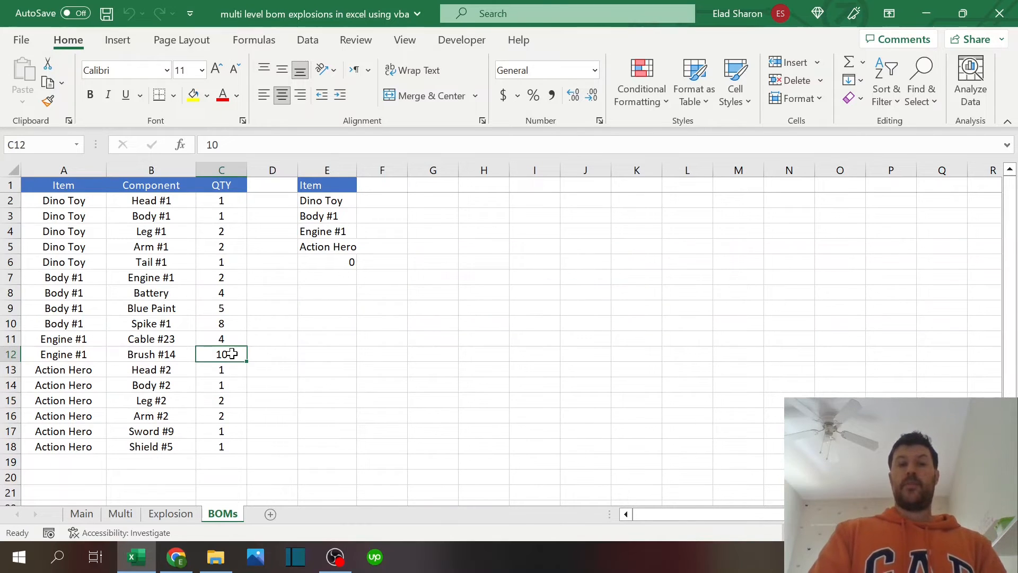
{"action": "left_click", "coordinate": [226, 279]}
{"action": "left_click", "coordinate": [222, 218]}
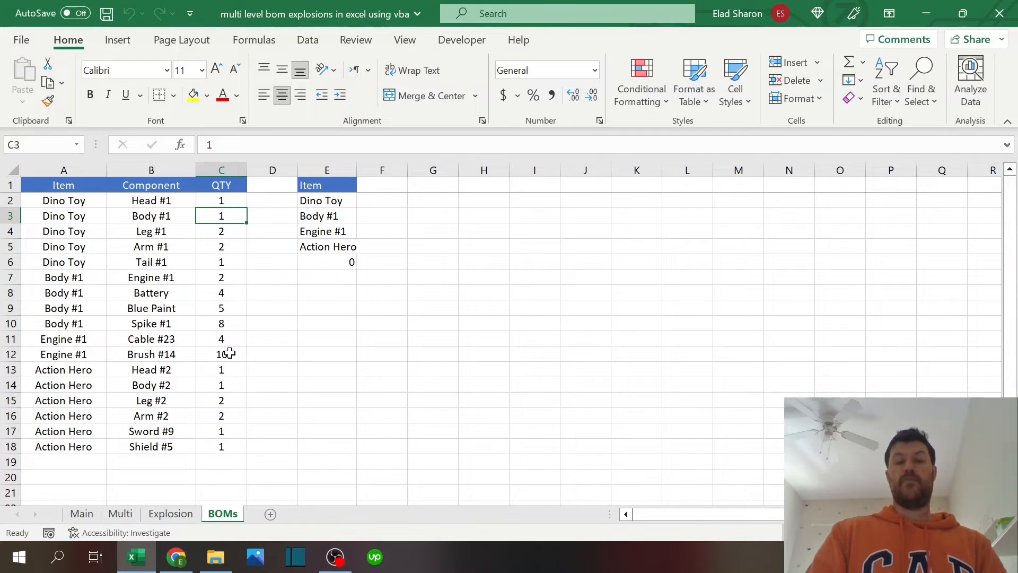
- Return to the Main sheet and open the Explode macro's code in the Visual Basic editor
{"action": "left_click", "coordinate": [91, 514]}
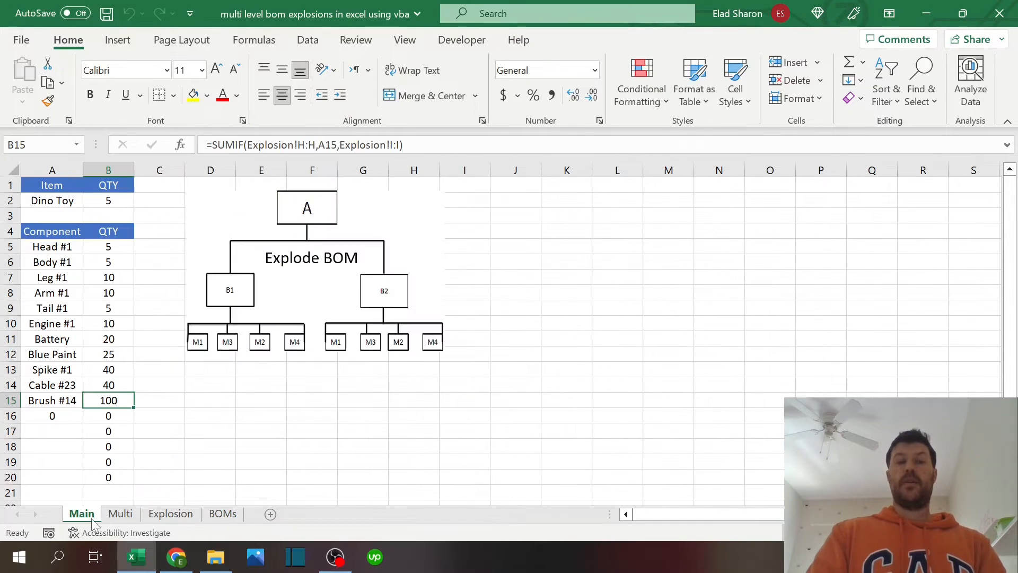
{"action": "left_click", "coordinate": [123, 199]}
{"action": "left_click", "coordinate": [146, 304]}
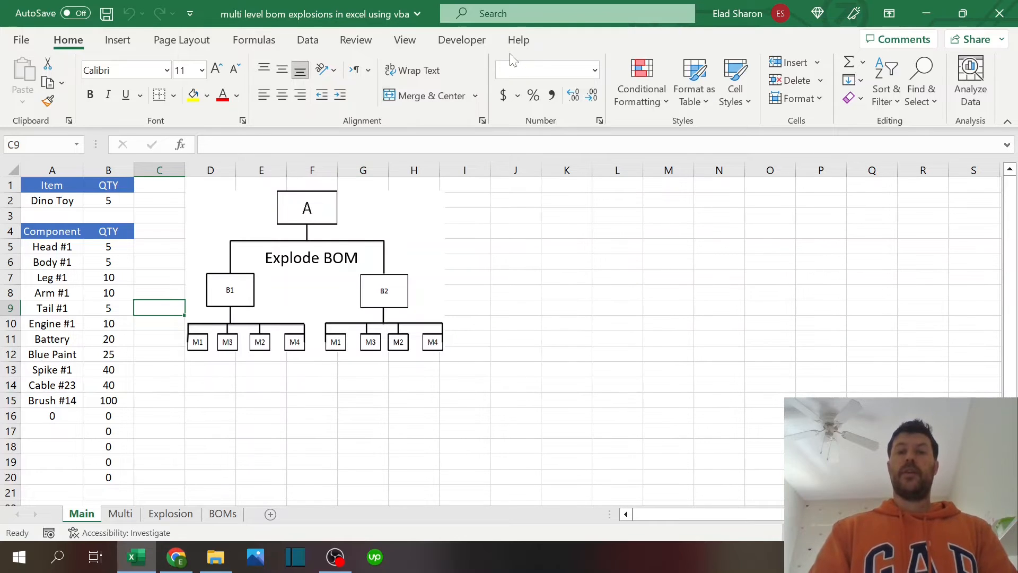
{"action": "left_click", "coordinate": [476, 44]}
{"action": "left_click", "coordinate": [23, 80]}
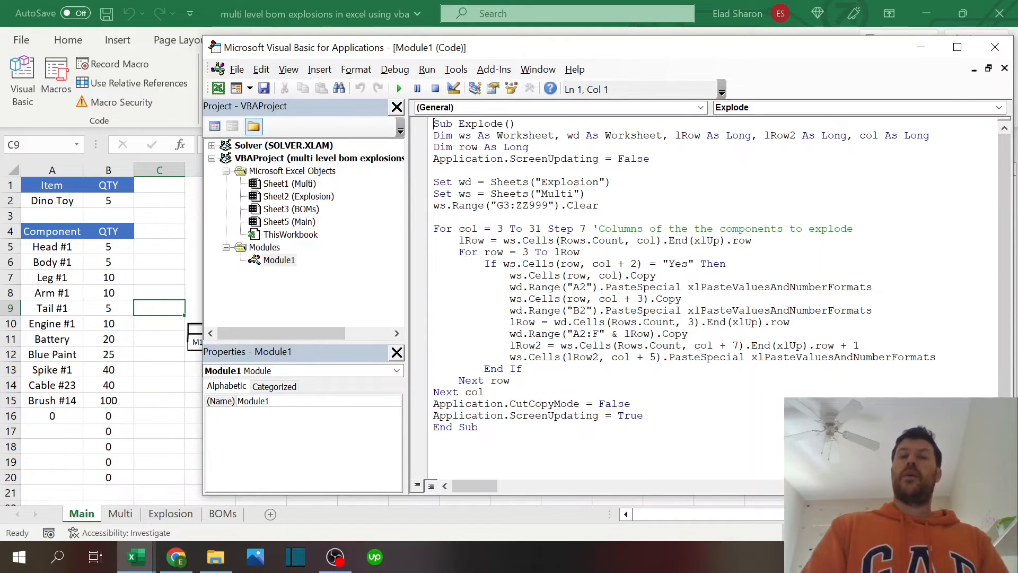
- Review the Explode macro's variable declarations and its Application.ScreenUpdating lines
{"action": "key", "text": "shift+Home"}
{"action": "key", "text": "shift+Up"}
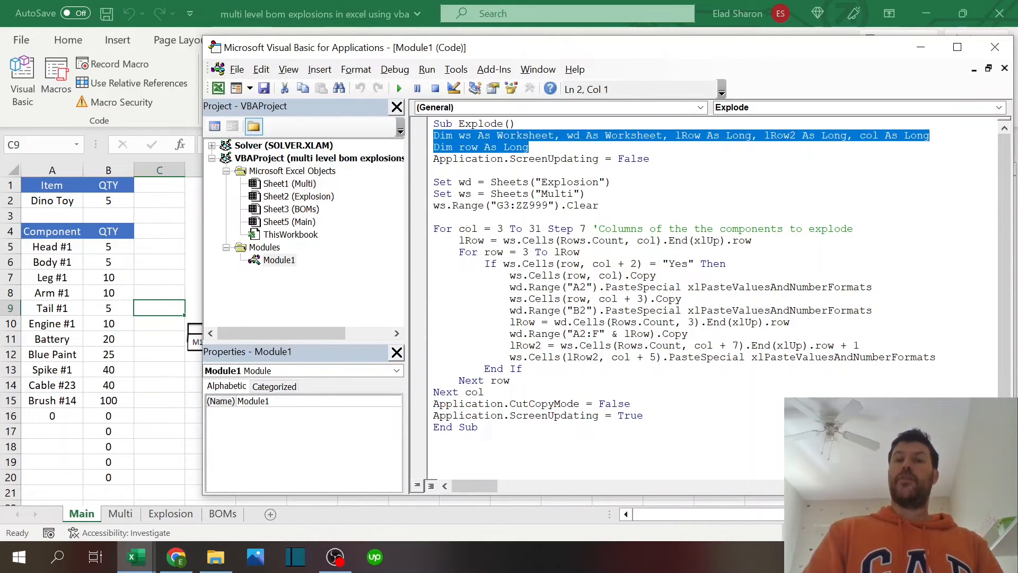
{"action": "left_click", "coordinate": [510, 148]}
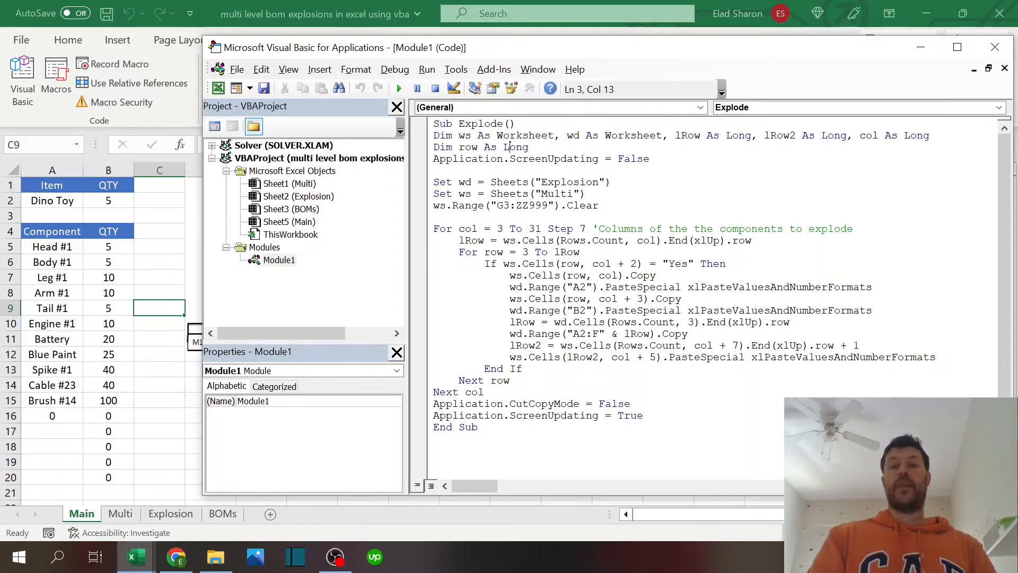
{"action": "left_click", "coordinate": [873, 137]}
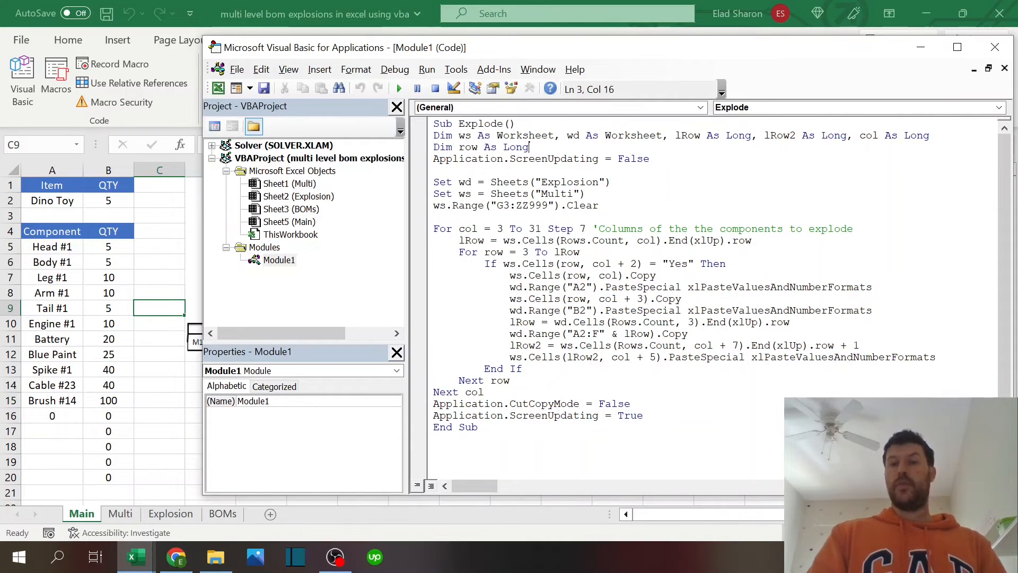
{"action": "left_click", "coordinate": [643, 415]}
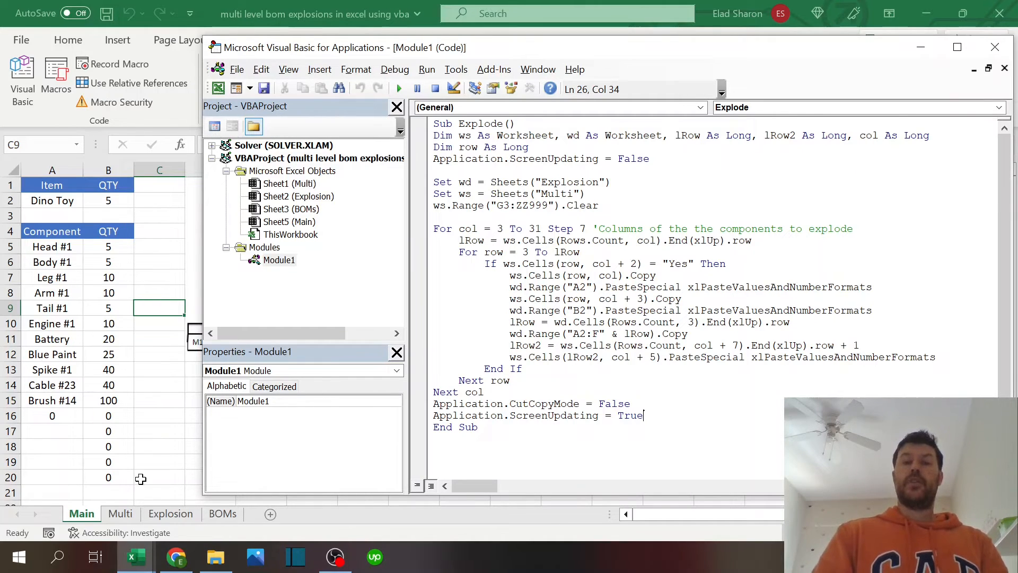
- Compare the macro's wd and ws sheet assignments and its G3:ZZ999 clear range with the Explosion and Multi sheets
{"action": "left_click", "coordinate": [169, 514]}
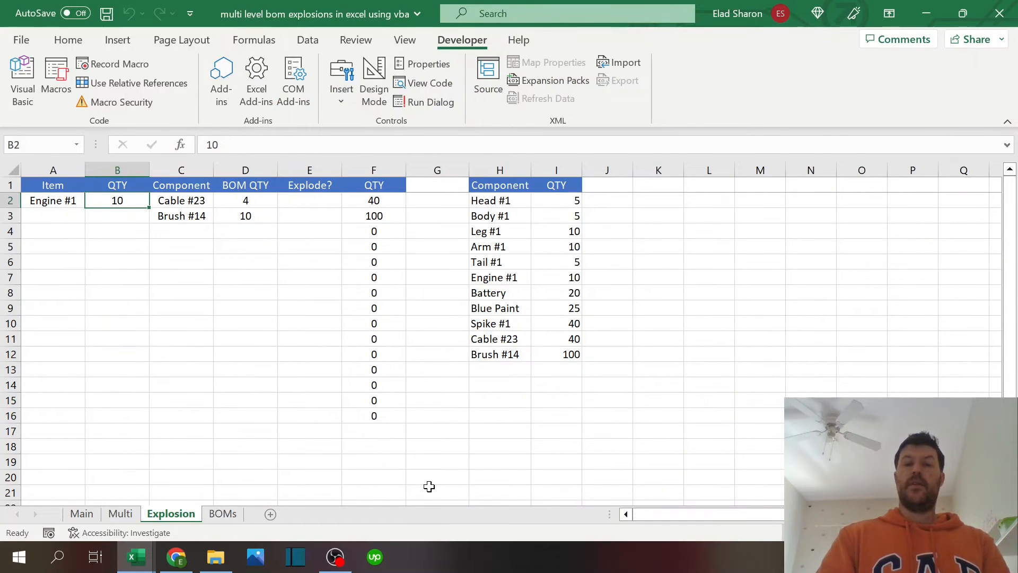
{"action": "mouse_move", "coordinate": [136, 556]}
{"action": "left_click", "coordinate": [254, 485]}
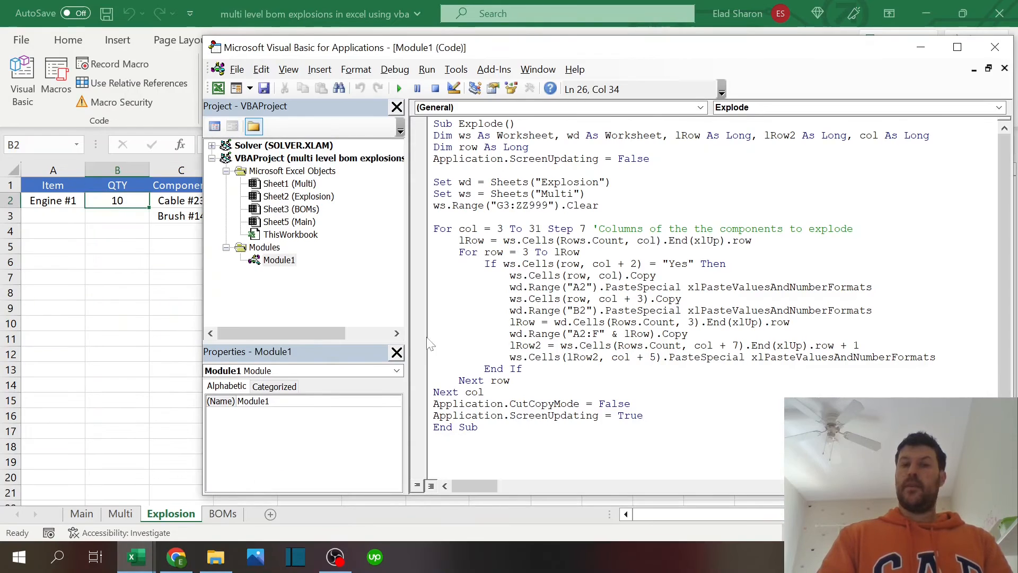
{"action": "left_click", "coordinate": [121, 513]}
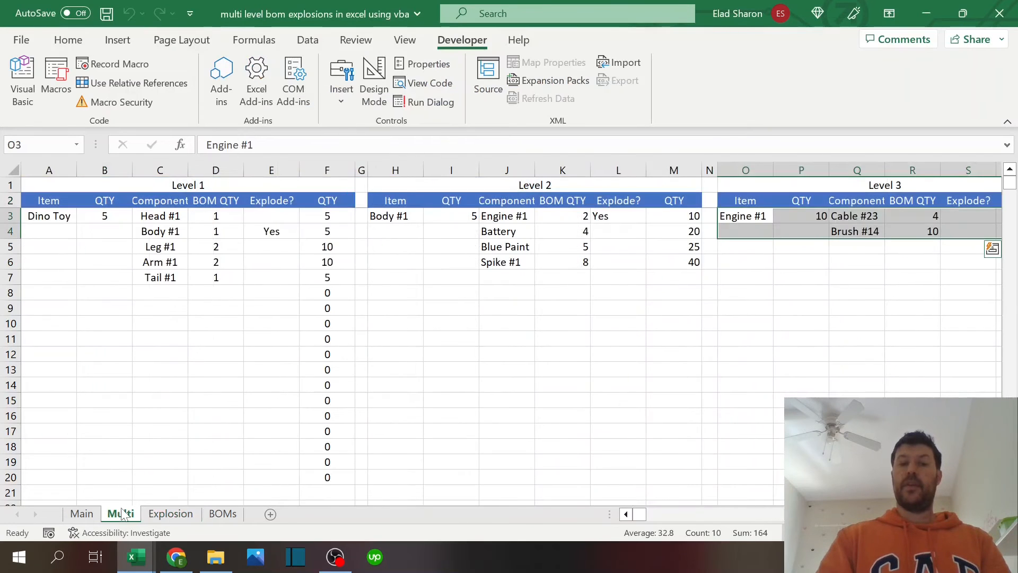
{"action": "left_click_drag", "start_coordinate": [386, 220], "coordinate": [883, 336]}
{"action": "left_click", "coordinate": [673, 416]}
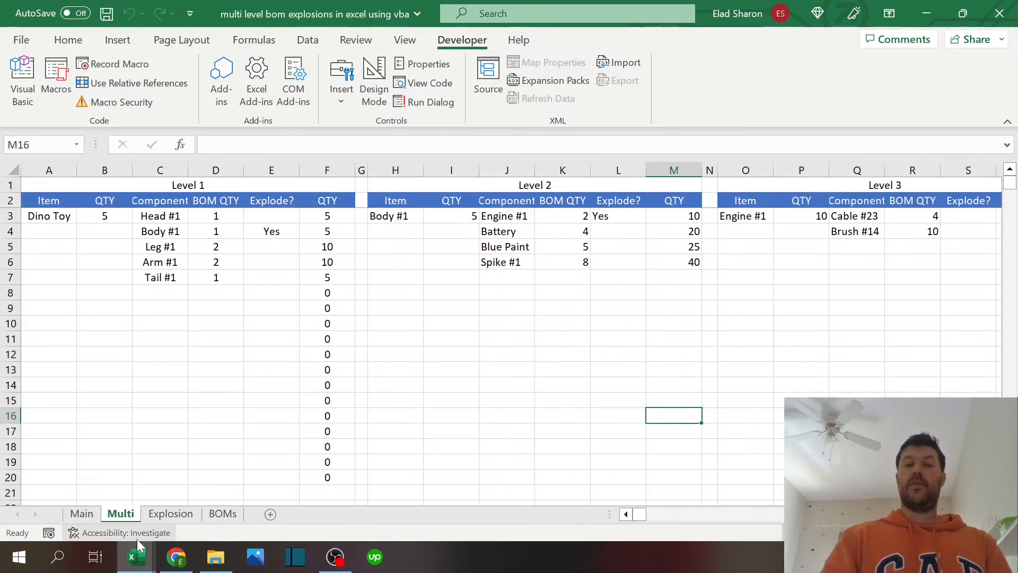
{"action": "mouse_move", "coordinate": [137, 541]}
{"action": "left_click", "coordinate": [186, 500]}
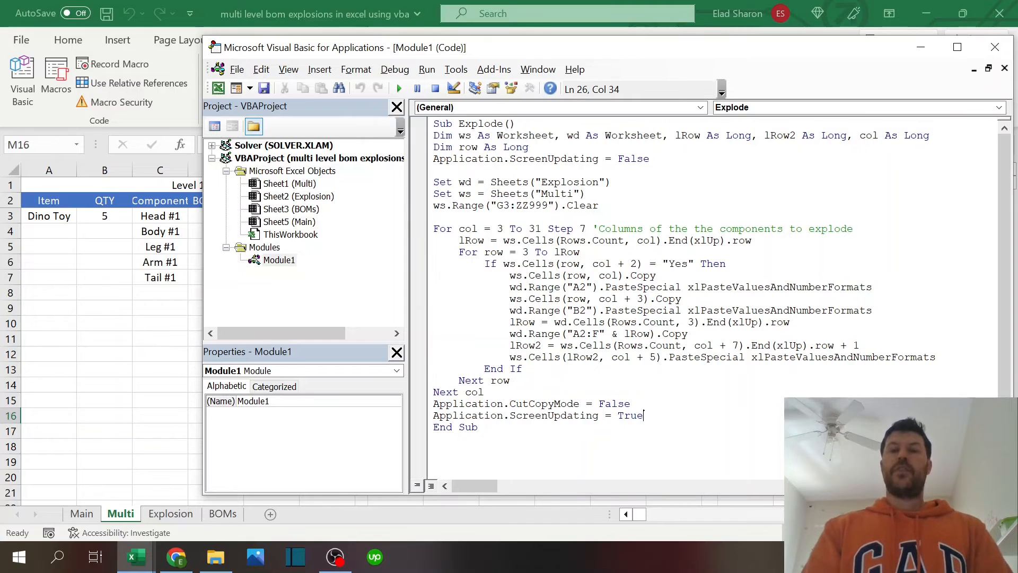
- Relate the macro's column loop, 3 To 31 Step 7, to the spacing of the Component columns on the Multi sheet
{"action": "left_click", "coordinate": [160, 336]}
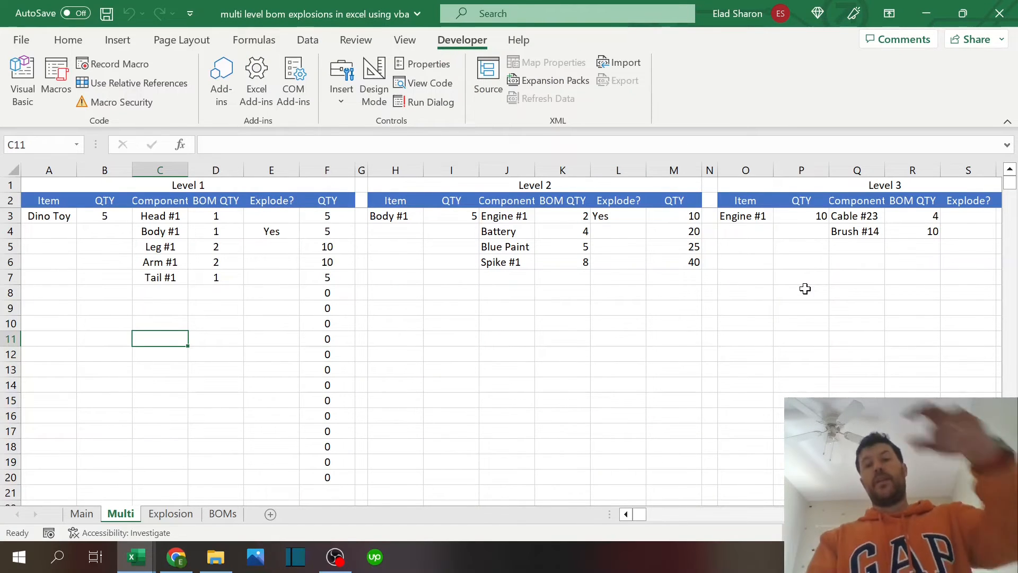
{"action": "left_click", "coordinate": [139, 556]}
{"action": "left_click", "coordinate": [239, 487]}
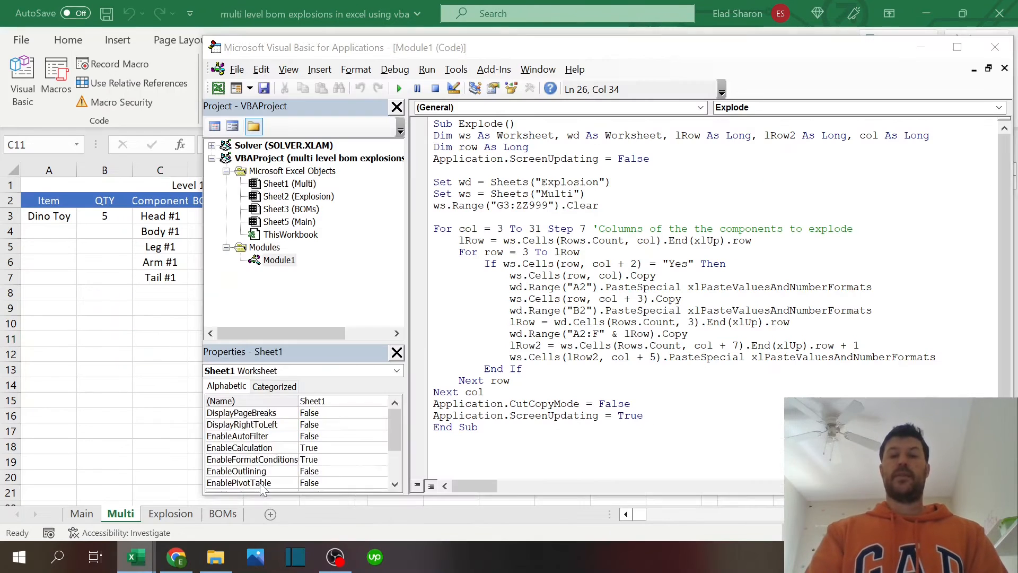
{"action": "left_click", "coordinate": [165, 216]}
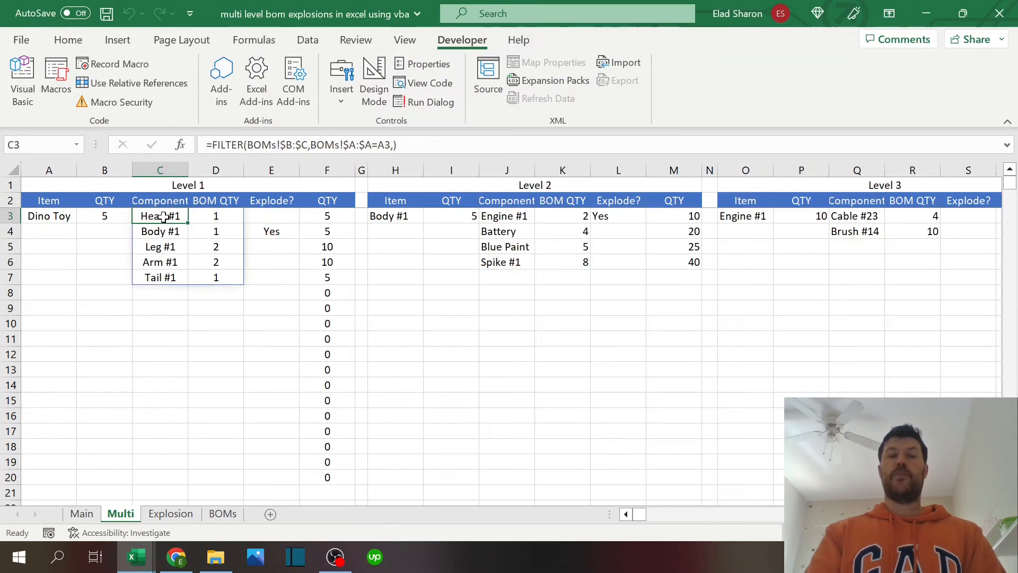
{"action": "left_click", "coordinate": [166, 200]}
{"action": "left_click_drag", "start_coordinate": [166, 200], "coordinate": [492, 200]}
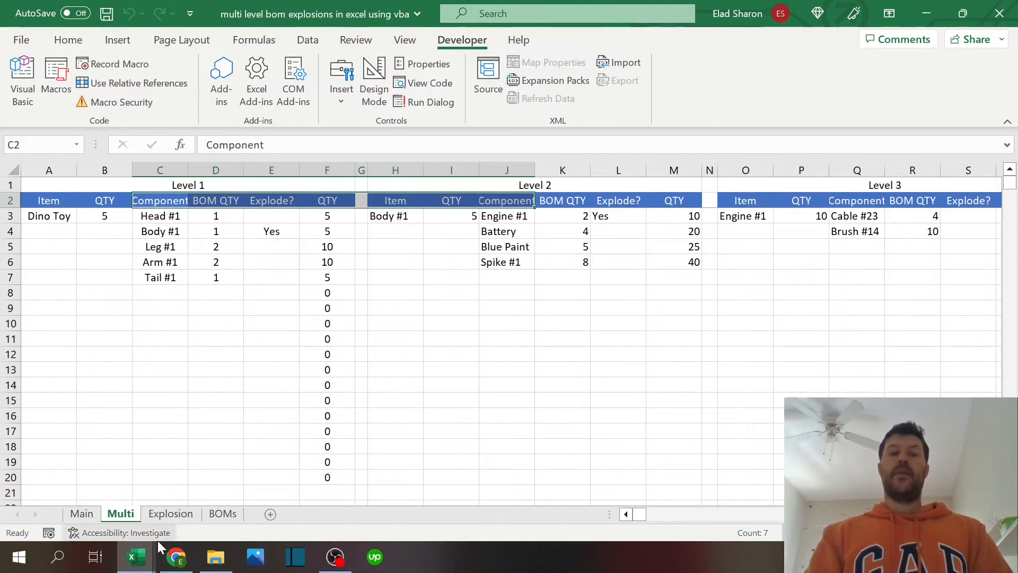
{"action": "left_click", "coordinate": [136, 562]}
{"action": "left_click", "coordinate": [263, 478]}
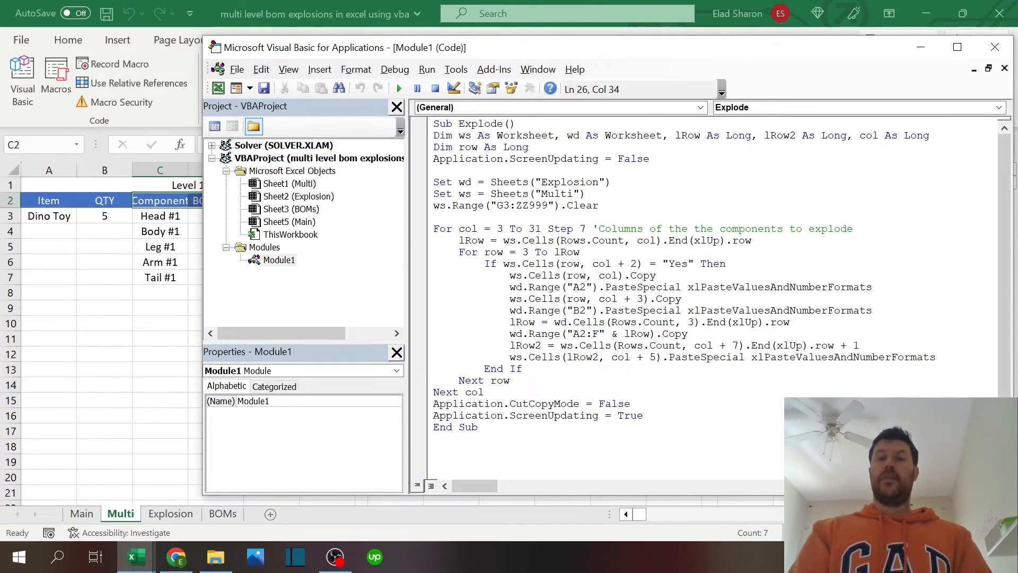
- Examine the macro's lRow line and row loop against the Level 1 components in C3:C7 on Multi
{"action": "key", "text": "Up"}
{"action": "key", "text": "Up"}
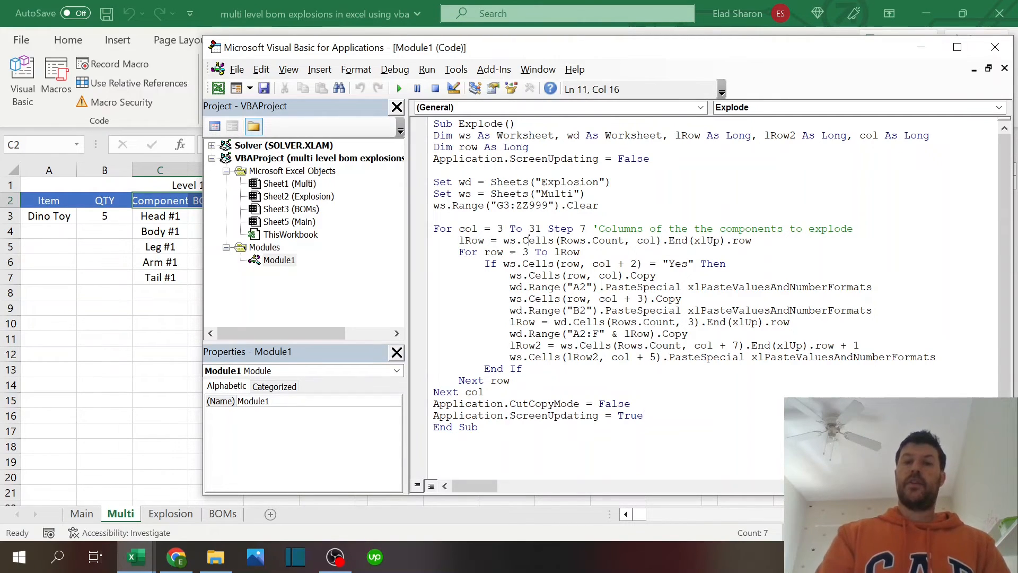
{"action": "left_click", "coordinate": [752, 240]}
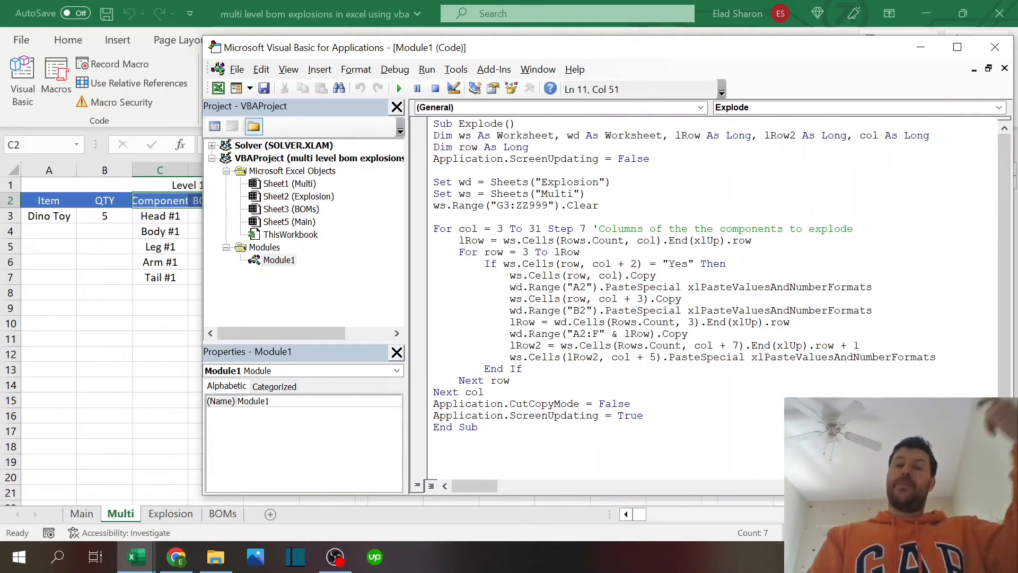
{"action": "left_click", "coordinate": [148, 311]}
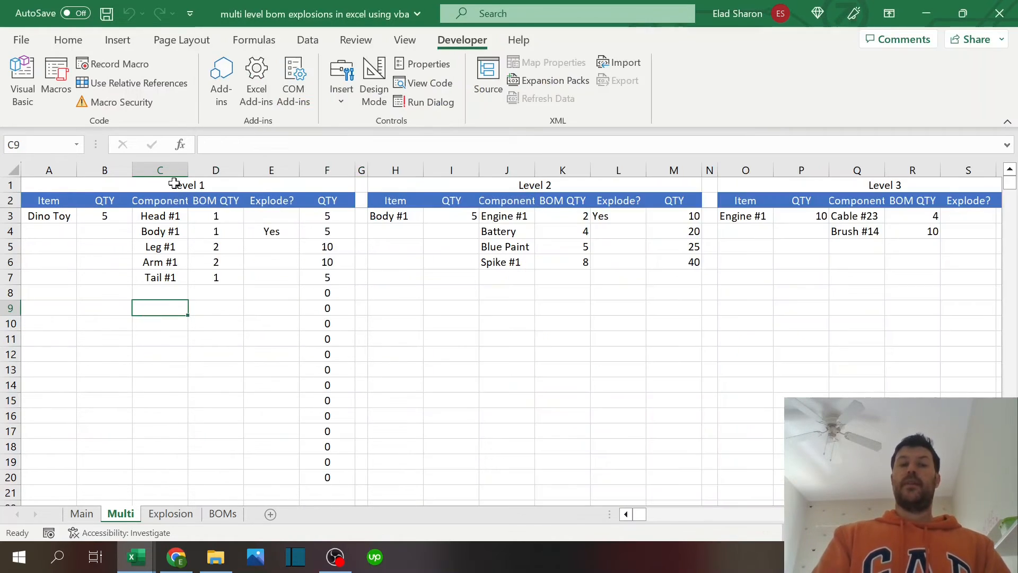
{"action": "left_click_drag", "start_coordinate": [170, 218], "coordinate": [170, 276]}
{"action": "mouse_move", "coordinate": [144, 563]}
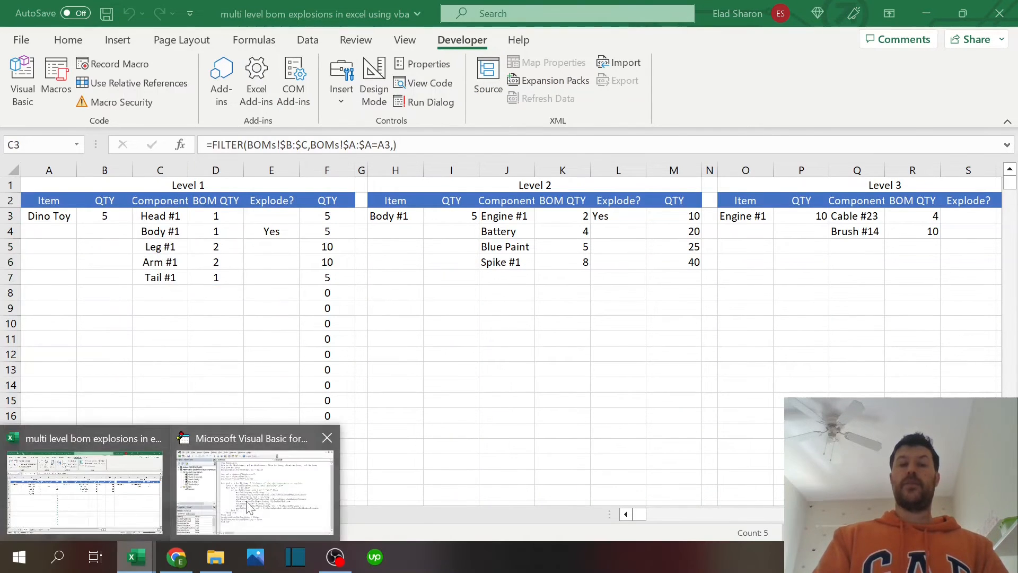
{"action": "left_click", "coordinate": [262, 472]}
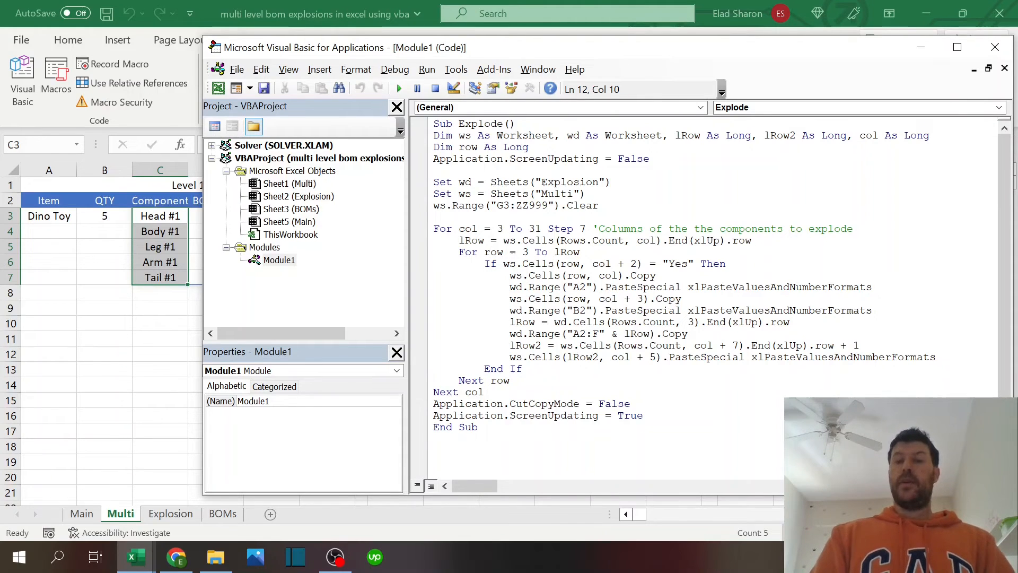
- Compare the macro's col + 2 = "Yes" condition with the Level 1 Explode? column and its COUNTIF formula on Multi
{"action": "left_click", "coordinate": [504, 263]}
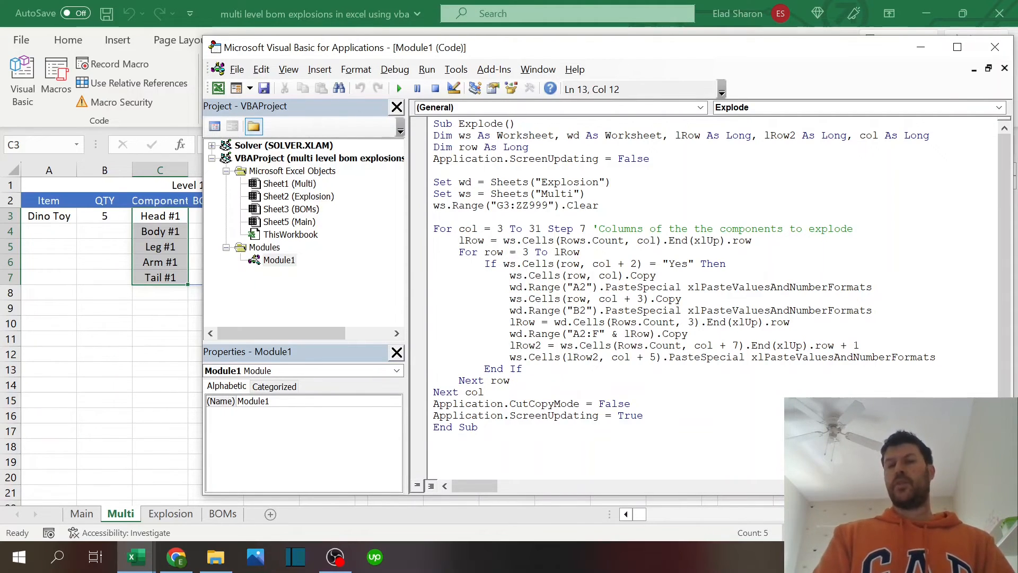
{"action": "left_click", "coordinate": [126, 372]}
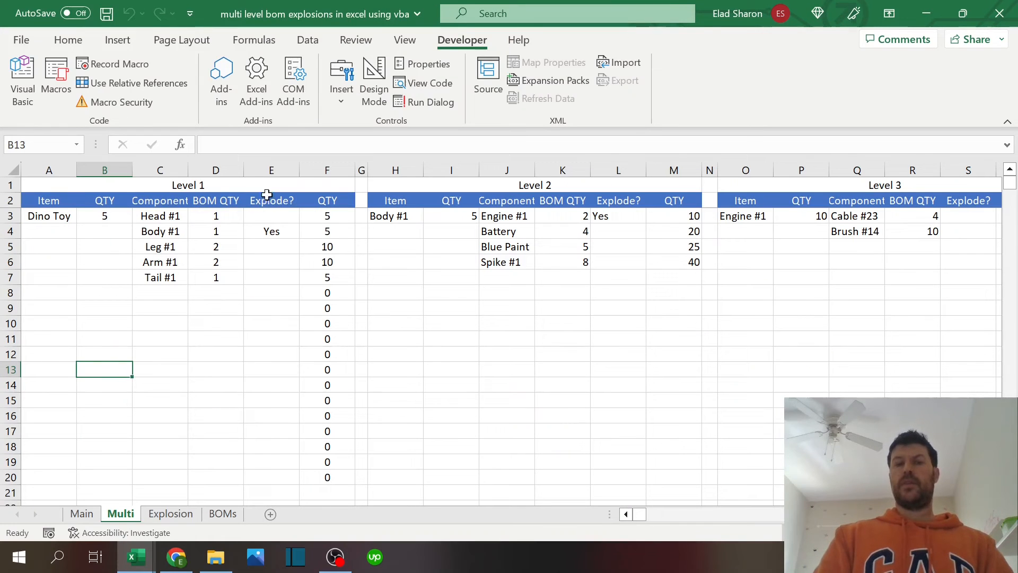
{"action": "left_click", "coordinate": [271, 170]}
{"action": "left_click", "coordinate": [272, 242]}
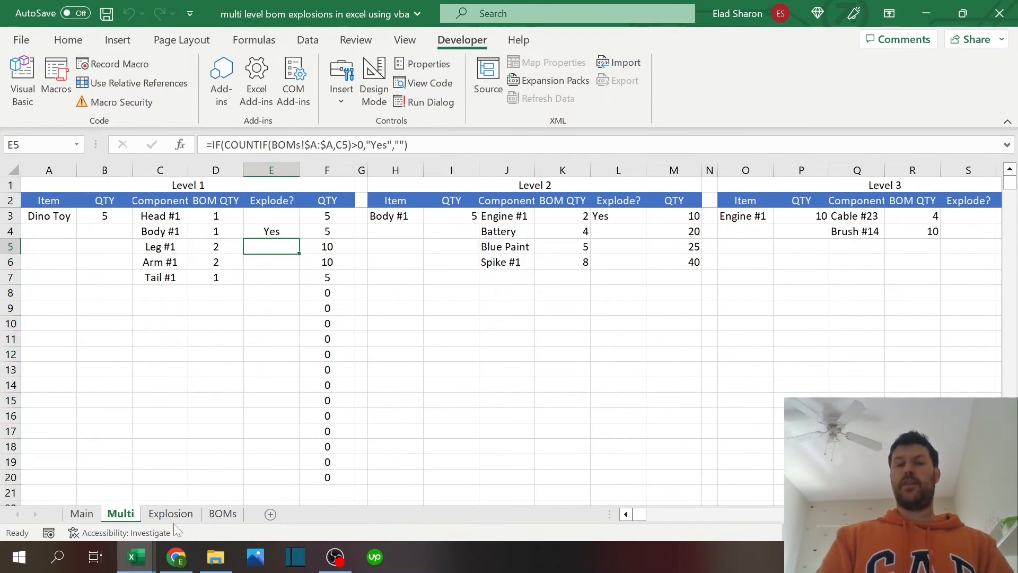
{"action": "mouse_move", "coordinate": [146, 559]}
{"action": "left_click", "coordinate": [243, 482]}
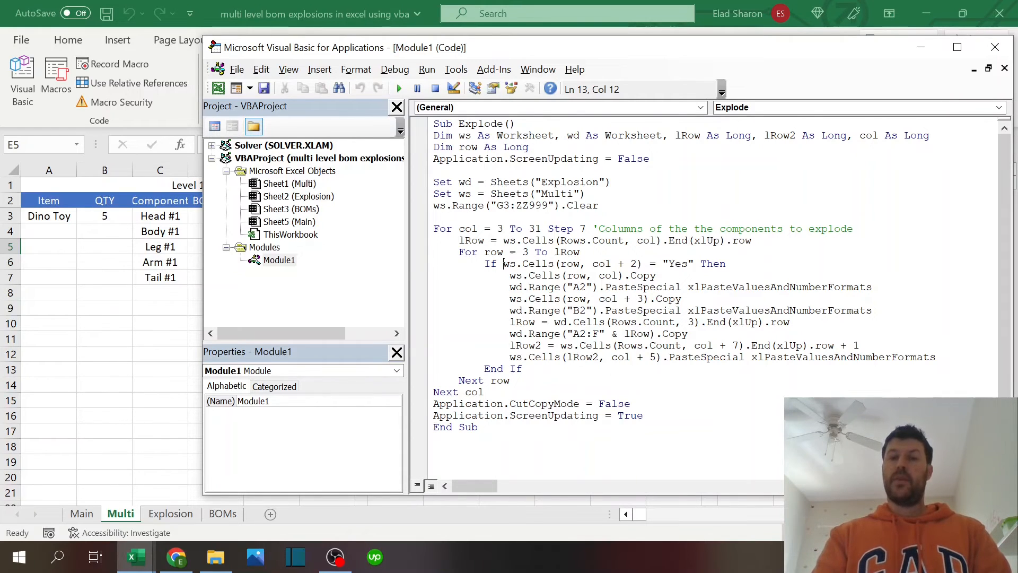
- Match the component and quantity that the macro copies to cells C3 and F3 on Multi
{"action": "left_click", "coordinate": [103, 339]}
{"action": "left_click", "coordinate": [175, 212]}
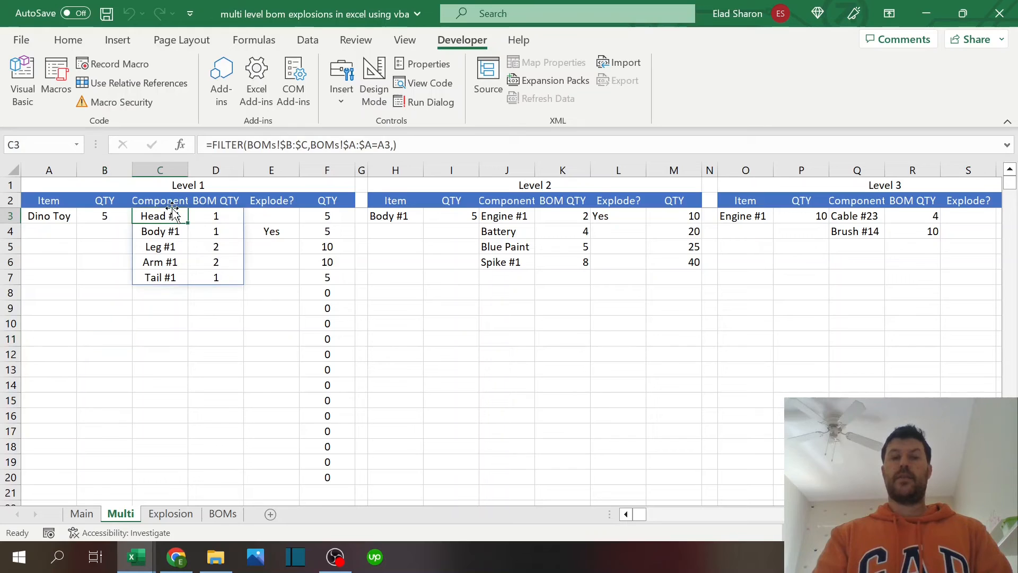
{"action": "left_click", "coordinate": [318, 215]}
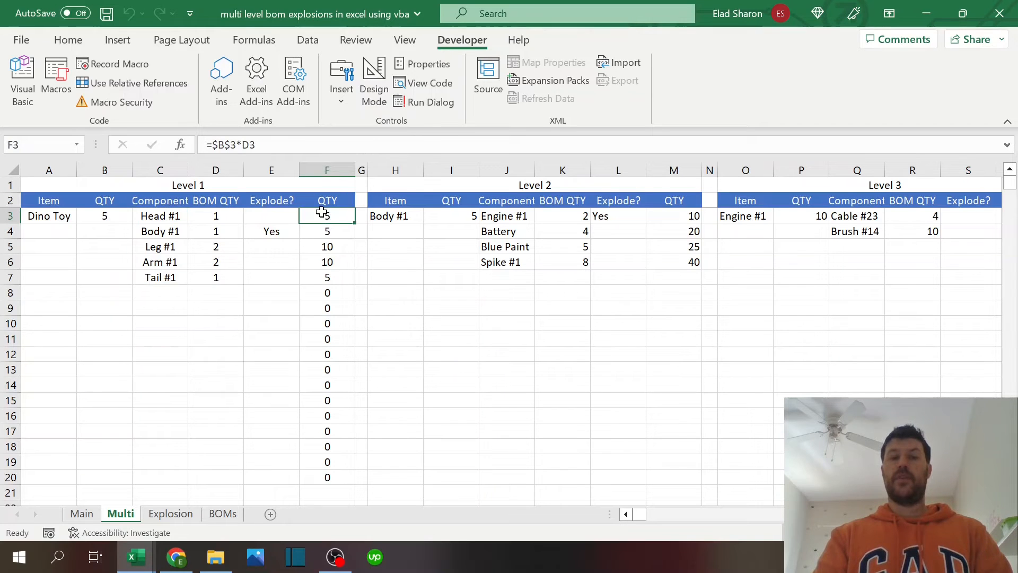
{"action": "left_click", "coordinate": [137, 564]}
{"action": "left_click", "coordinate": [141, 550]}
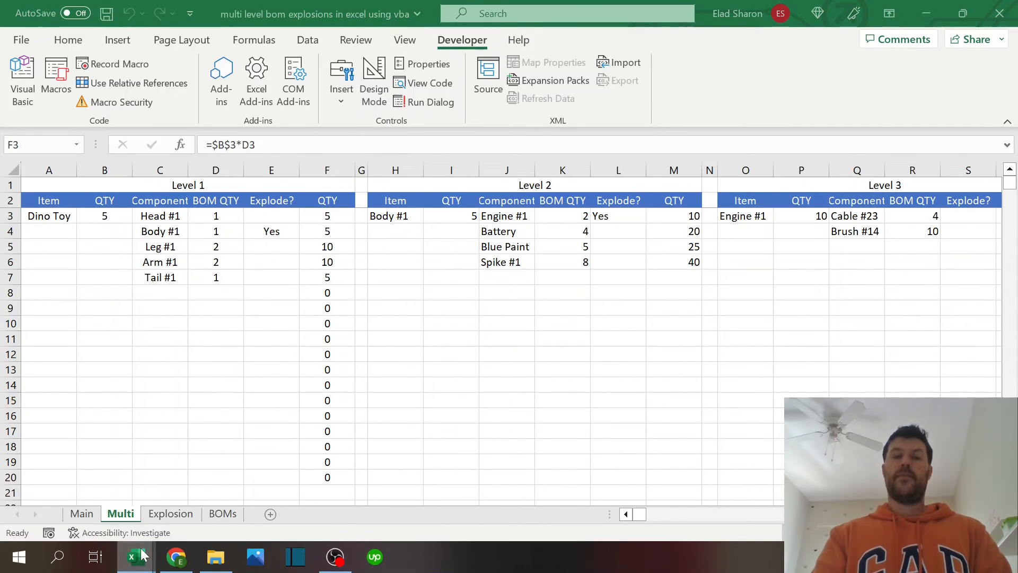
{"action": "left_click", "coordinate": [228, 493]}
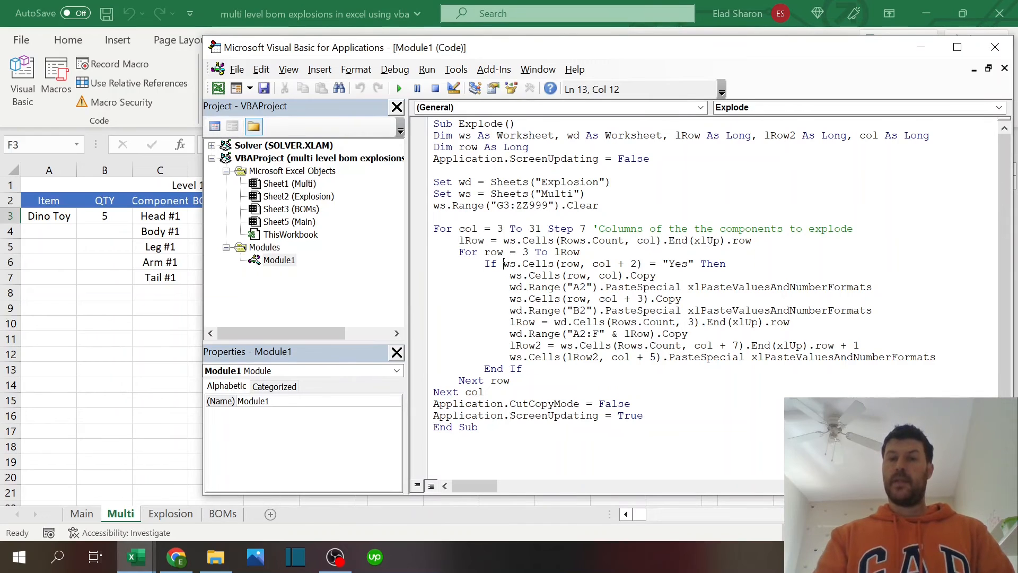
- Inspect the pasted item and quantity in A2:B2 and the resulting formulas in C2:F2 on Explosion, and return to Multi
{"action": "left_click", "coordinate": [145, 444]}
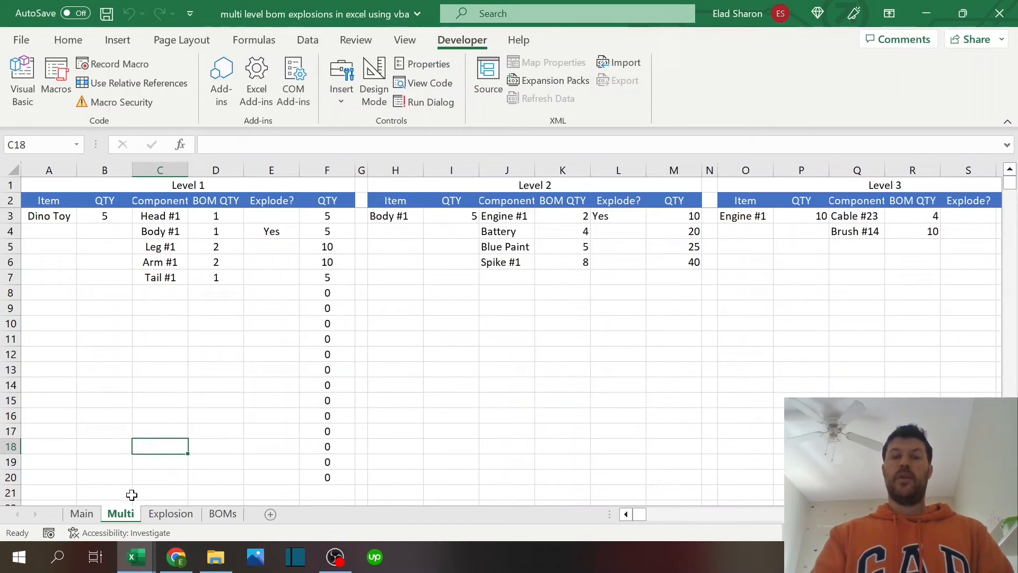
{"action": "left_click", "coordinate": [170, 513]}
{"action": "left_click", "coordinate": [57, 201]}
{"action": "left_click", "coordinate": [113, 214]}
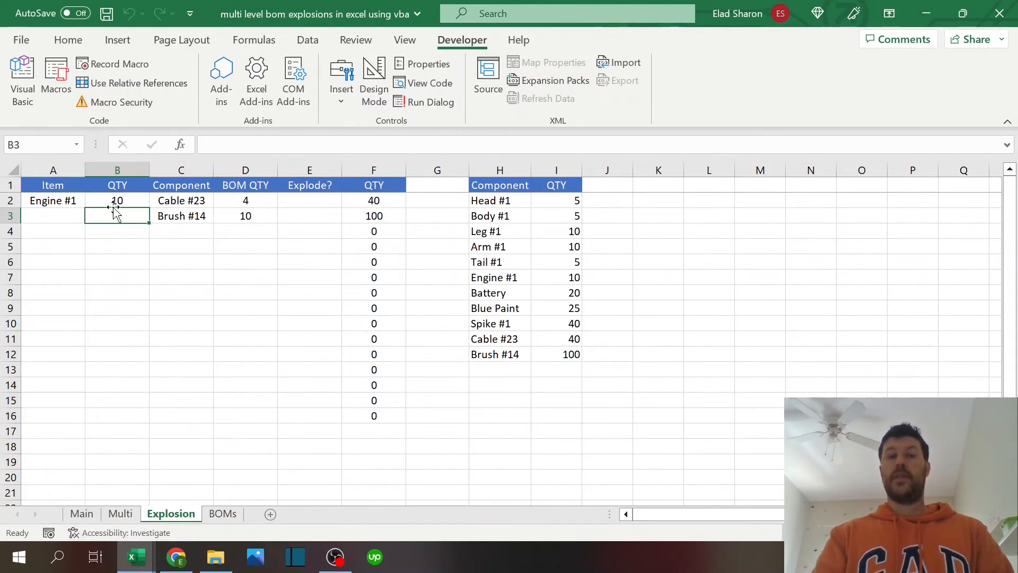
{"action": "left_click", "coordinate": [117, 201]}
{"action": "left_click", "coordinate": [57, 199]}
{"action": "left_click", "coordinate": [111, 200]}
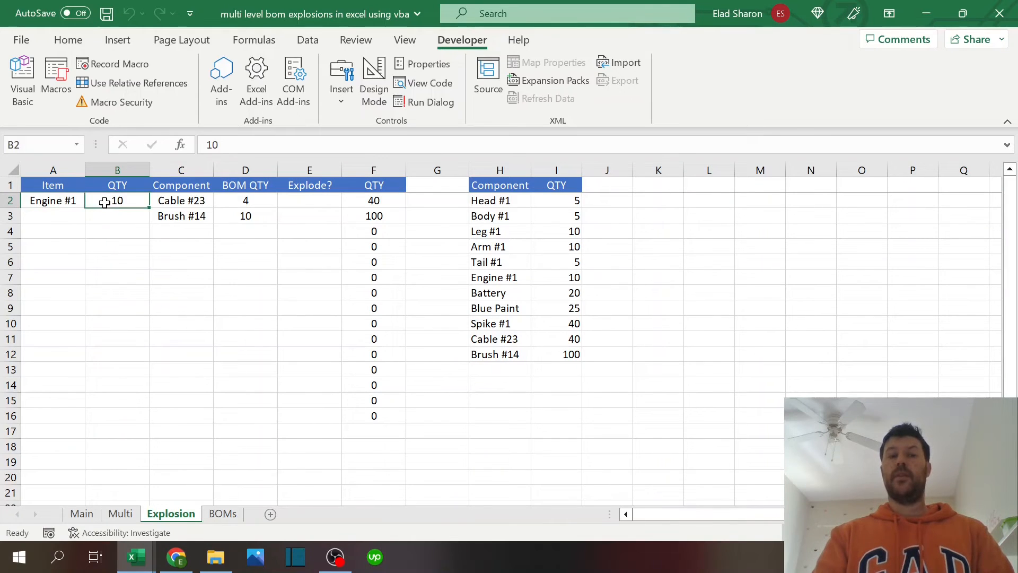
{"action": "left_click", "coordinate": [196, 201]}
{"action": "left_click", "coordinate": [220, 201]}
{"action": "left_click", "coordinate": [289, 203]}
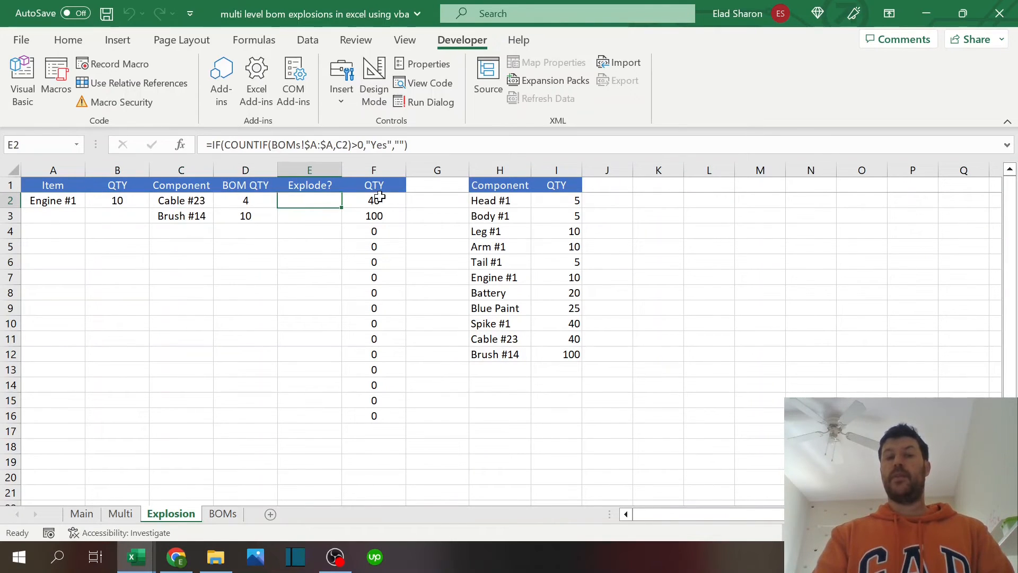
{"action": "left_click", "coordinate": [377, 200]}
{"action": "left_click", "coordinate": [281, 323]}
{"action": "left_click", "coordinate": [118, 513]}
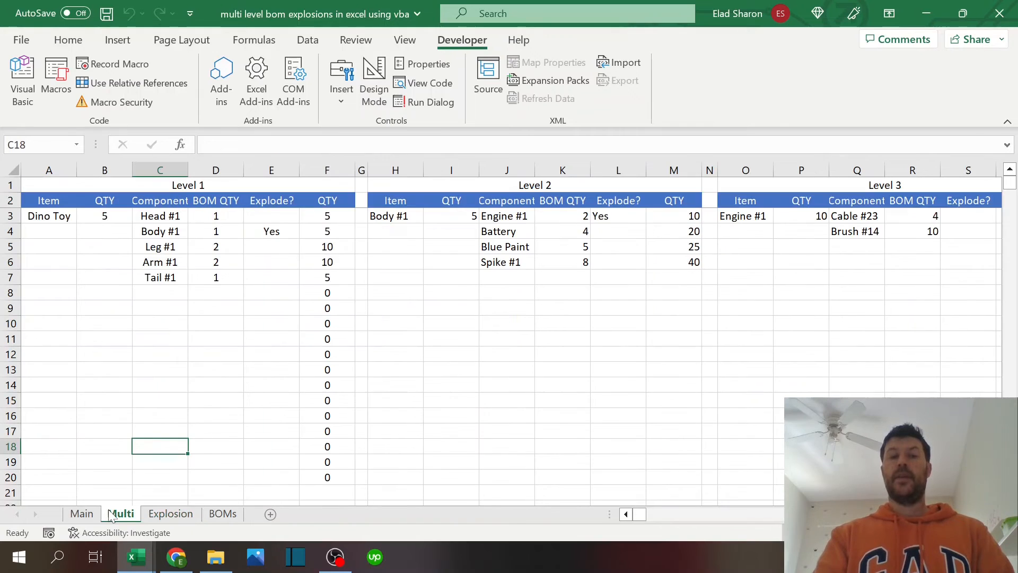
- Compare the macro's lRow = wd.Cells(Rows.Count, 3) line with the component list in C2:C3 on Explosion, and return to Multi
{"action": "left_click", "coordinate": [152, 515]}
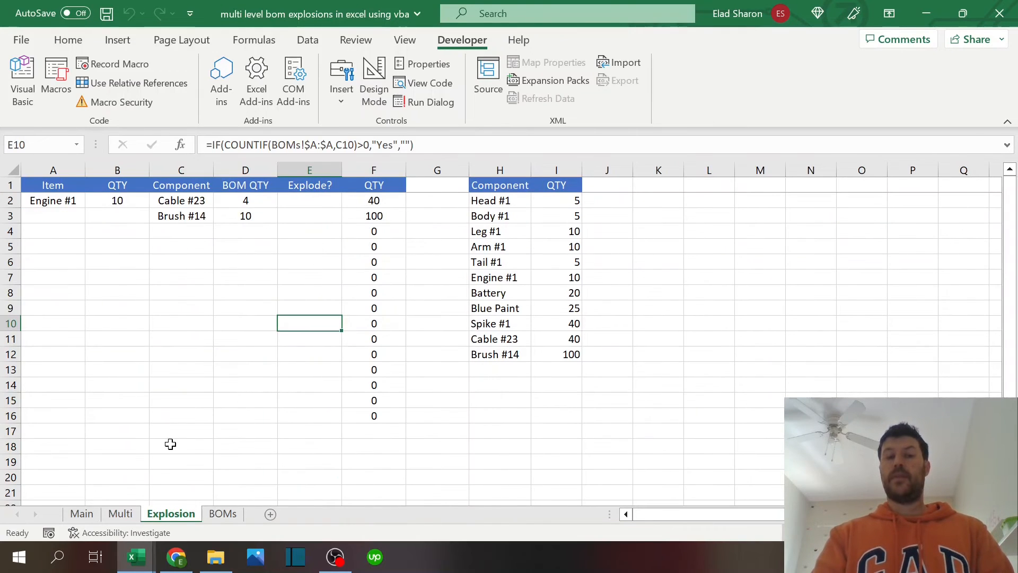
{"action": "left_click", "coordinate": [120, 513]}
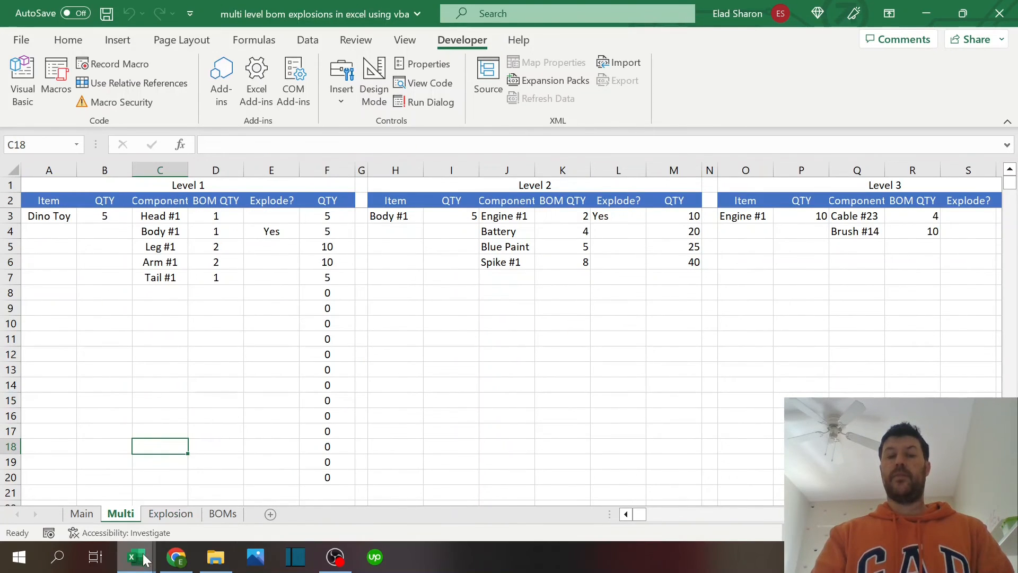
{"action": "mouse_move", "coordinate": [136, 556]}
{"action": "left_click", "coordinate": [250, 477]}
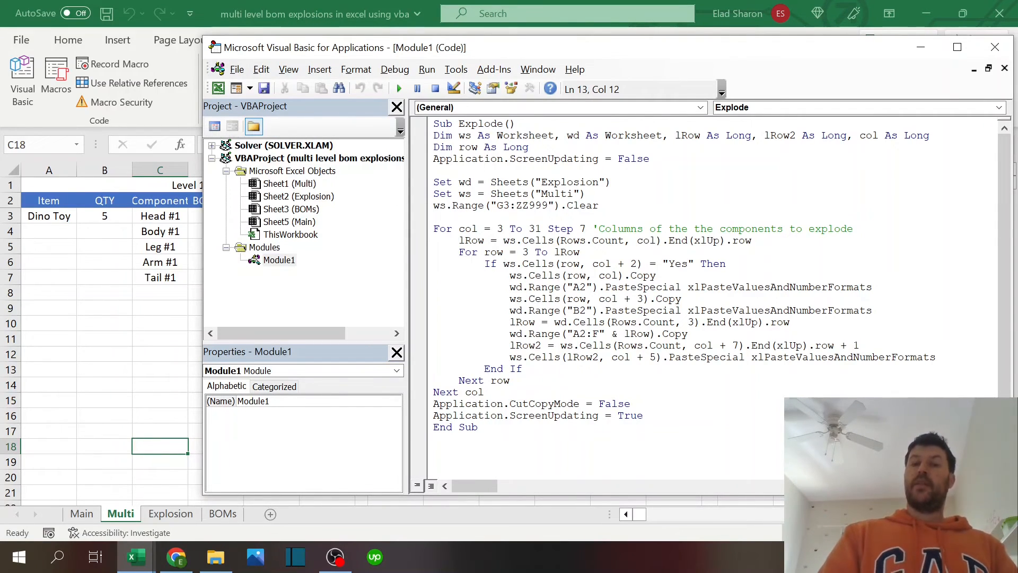
{"action": "key", "text": "alt+F11"}
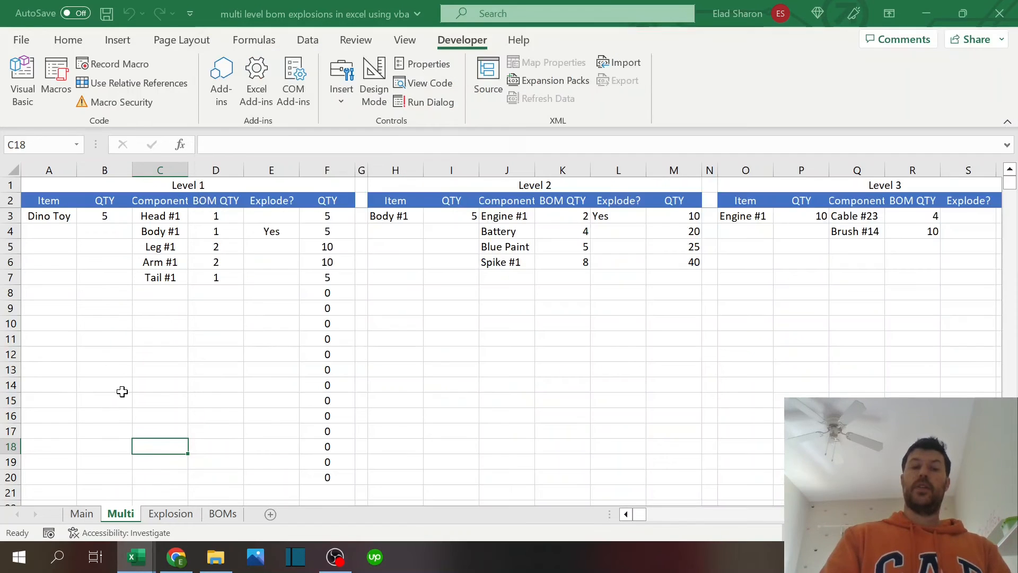
{"action": "left_click", "coordinate": [120, 391]}
{"action": "left_click", "coordinate": [170, 513]}
{"action": "left_click_drag", "start_coordinate": [182, 202], "coordinate": [182, 217]}
{"action": "left_click", "coordinate": [121, 513]}
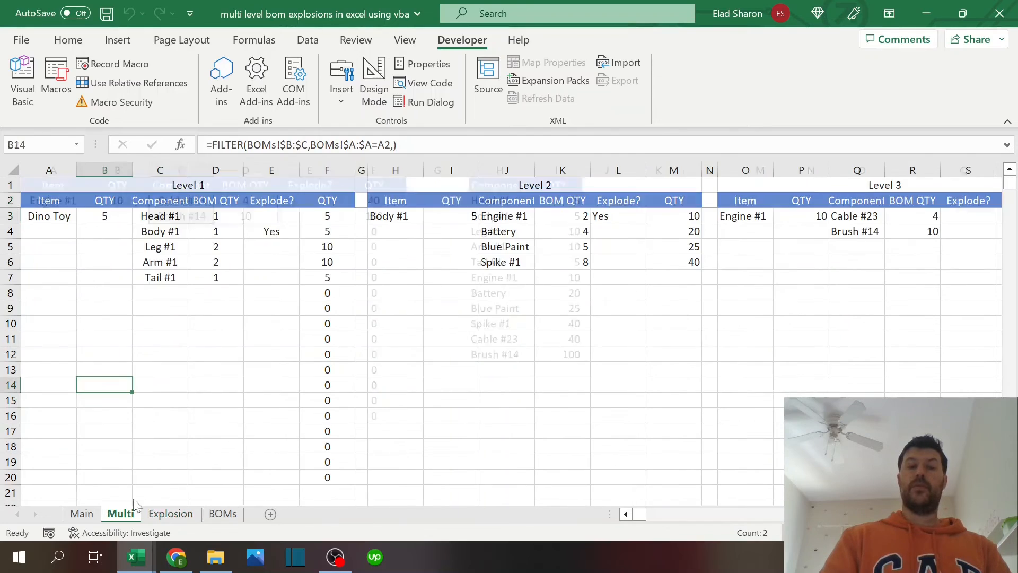
- Match the macro's wd.Range("A2:F" & lRow).Copy line to the range A2:F3 on Explosion, and return to Multi
{"action": "mouse_move", "coordinate": [136, 556]}
{"action": "left_click", "coordinate": [249, 488]}
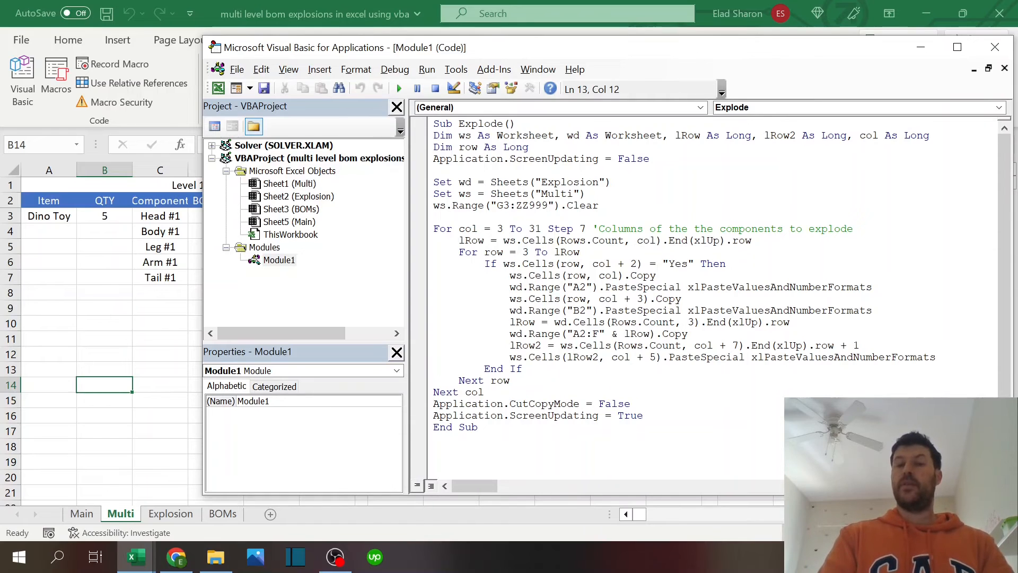
{"action": "left_click", "coordinate": [186, 518]}
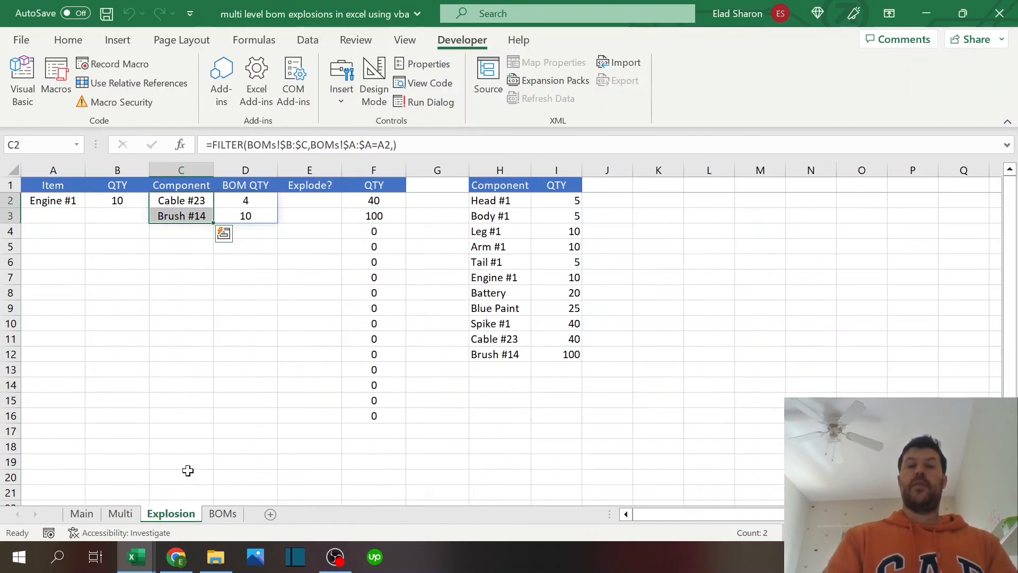
{"action": "left_click_drag", "start_coordinate": [75, 200], "coordinate": [375, 215]}
{"action": "left_click", "coordinate": [120, 514]}
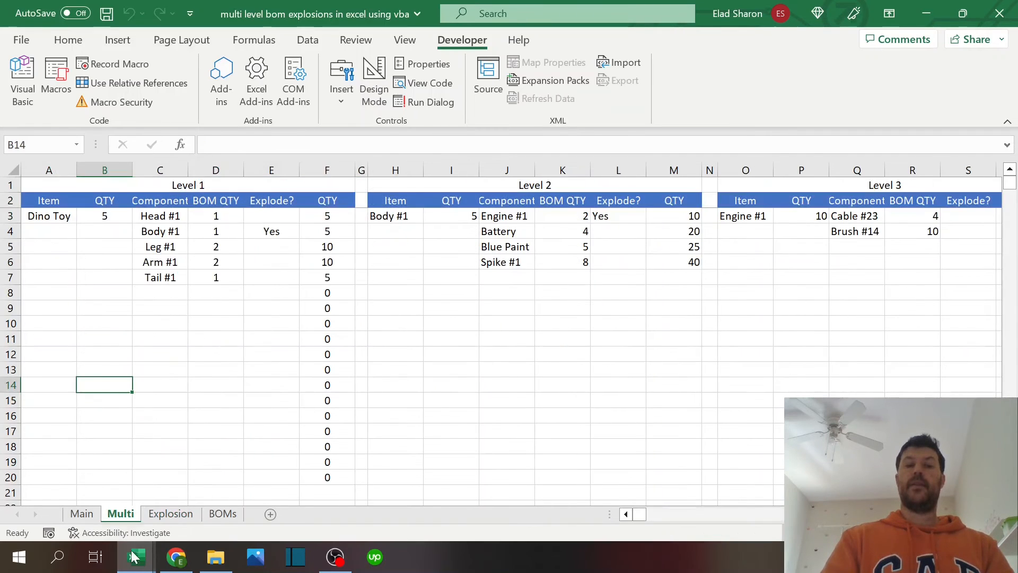
- Relate the macro's col + 5 paste target to the offset from Level 1 component C3 to Level 2 item H3 on Multi
{"action": "mouse_move", "coordinate": [137, 557]}
{"action": "left_click", "coordinate": [257, 493]}
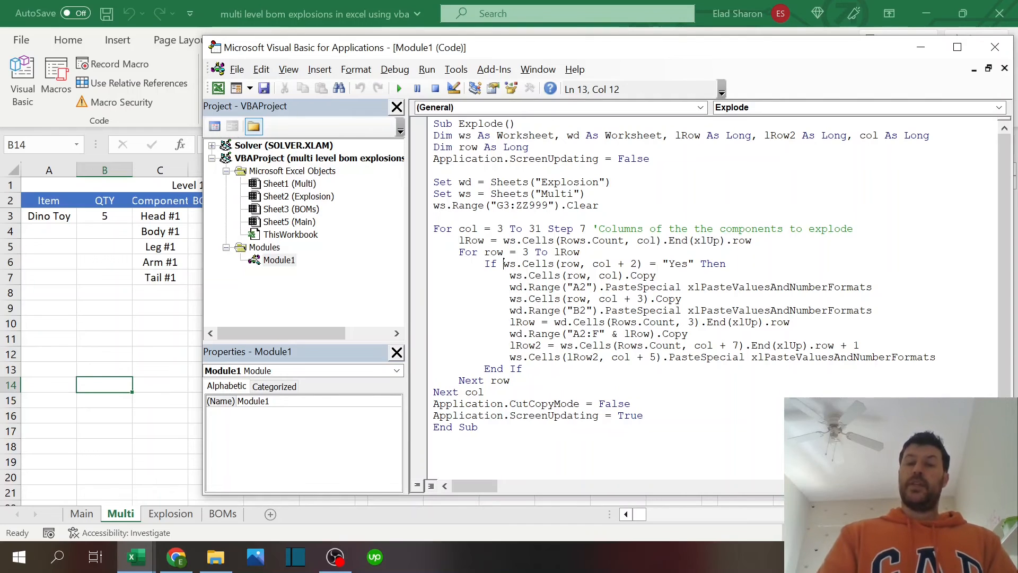
{"action": "left_click", "coordinate": [631, 357]}
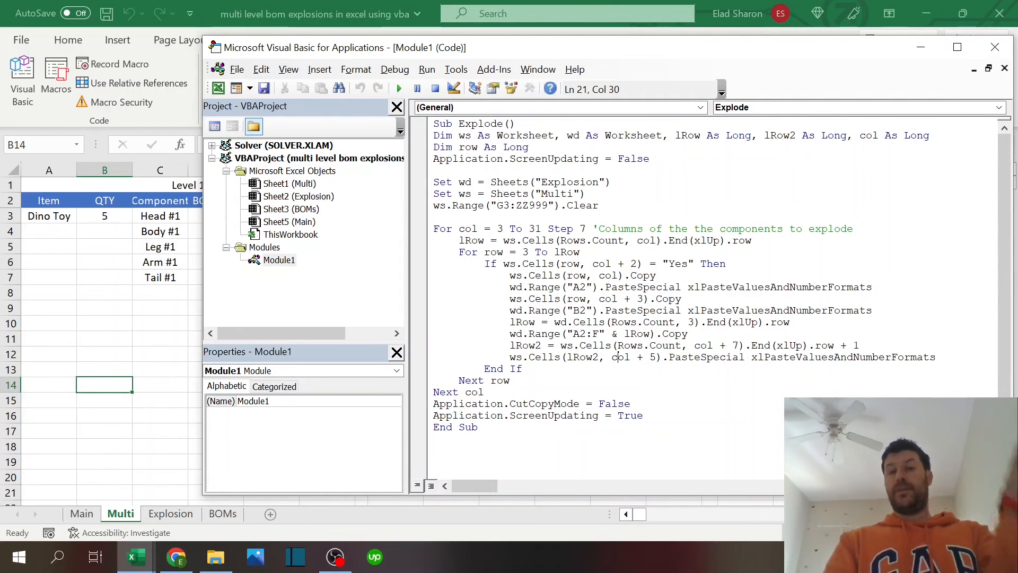
{"action": "left_click", "coordinate": [158, 307]}
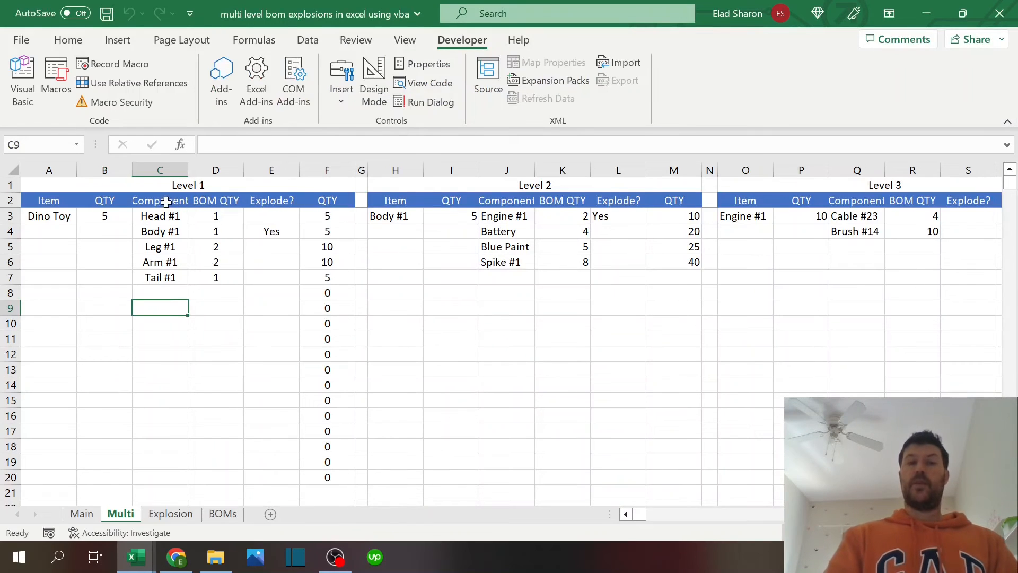
{"action": "left_click", "coordinate": [157, 216]}
{"action": "left_click", "coordinate": [397, 215]}
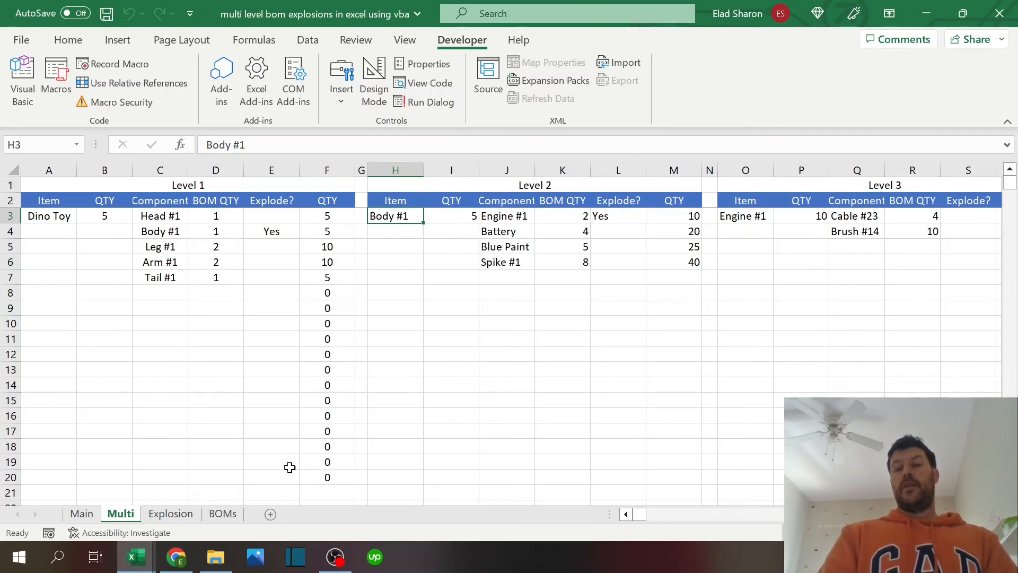
- Compare the macro's lRow2 line using col + 7 with the Level 2 components in column J on Multi
{"action": "mouse_move", "coordinate": [136, 556]}
{"action": "left_click", "coordinate": [253, 477]}
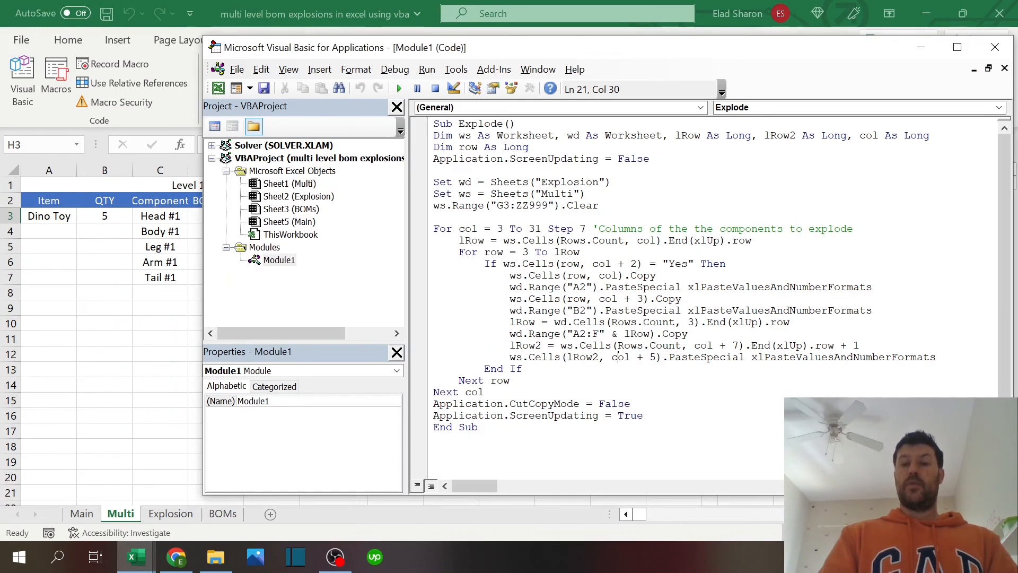
{"action": "left_click", "coordinate": [156, 313]}
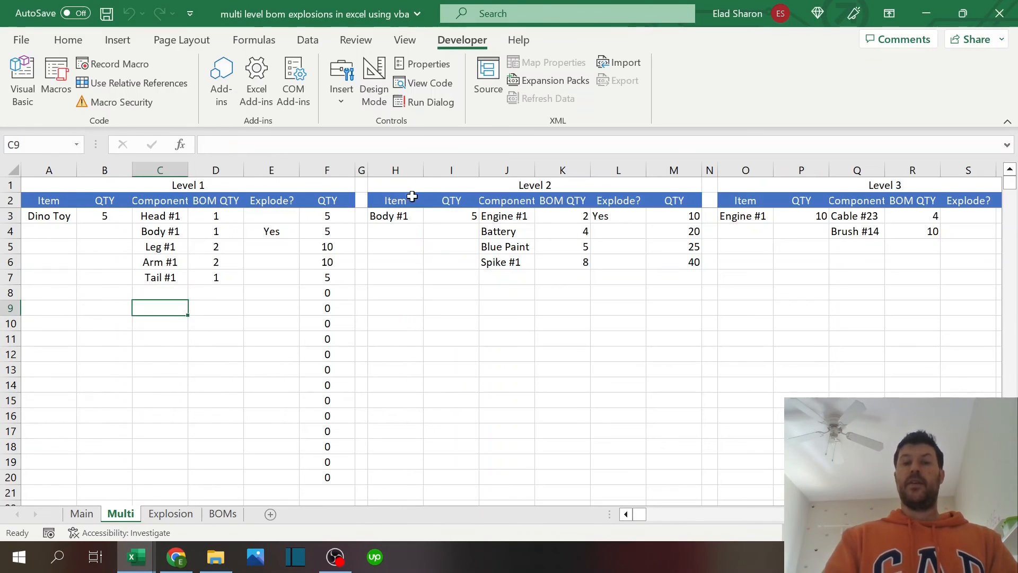
{"action": "left_click_drag", "start_coordinate": [498, 218], "coordinate": [498, 260]}
{"action": "left_click", "coordinate": [501, 295]}
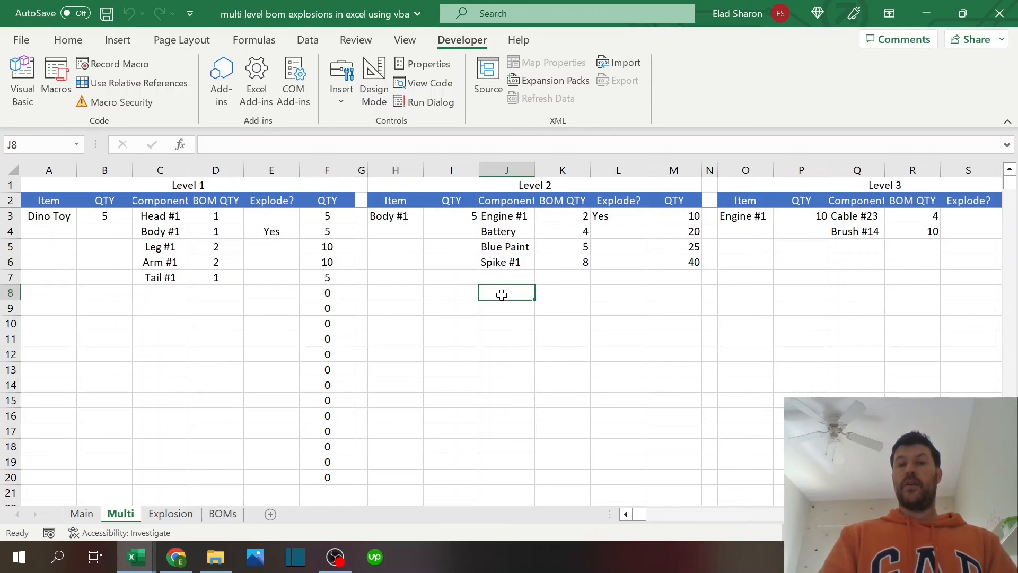
- Add a BOM line in row 19 of BOMs with item Arm #1, component Finger and quantity 1
{"action": "left_click", "coordinate": [81, 520]}
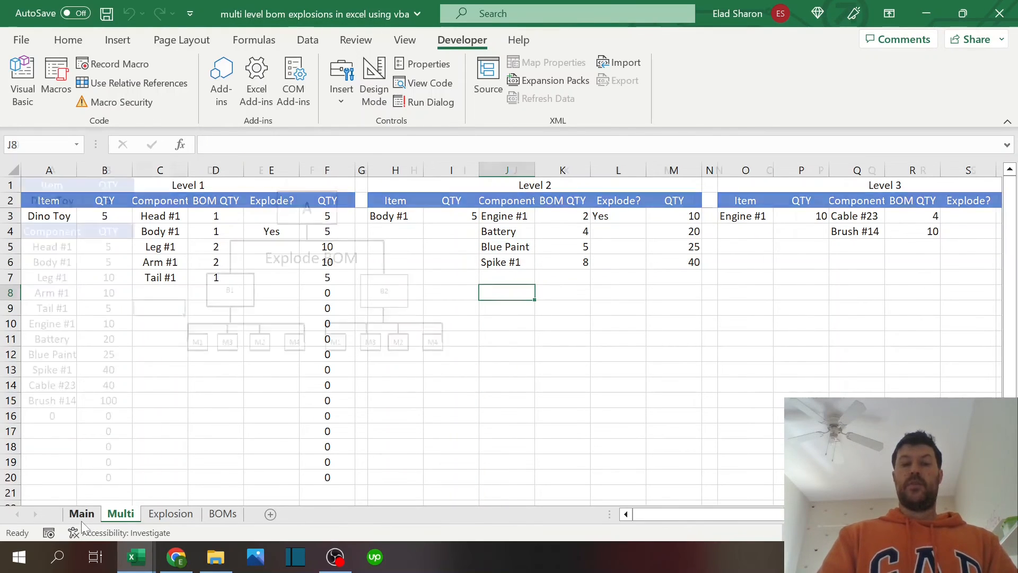
{"action": "left_click", "coordinate": [223, 513]}
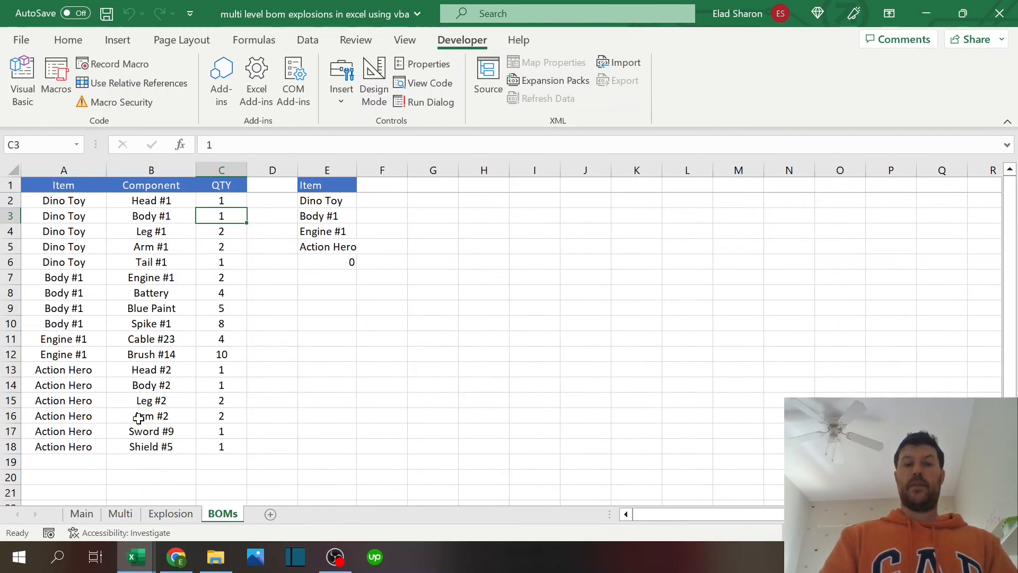
{"action": "left_click", "coordinate": [63, 459]}
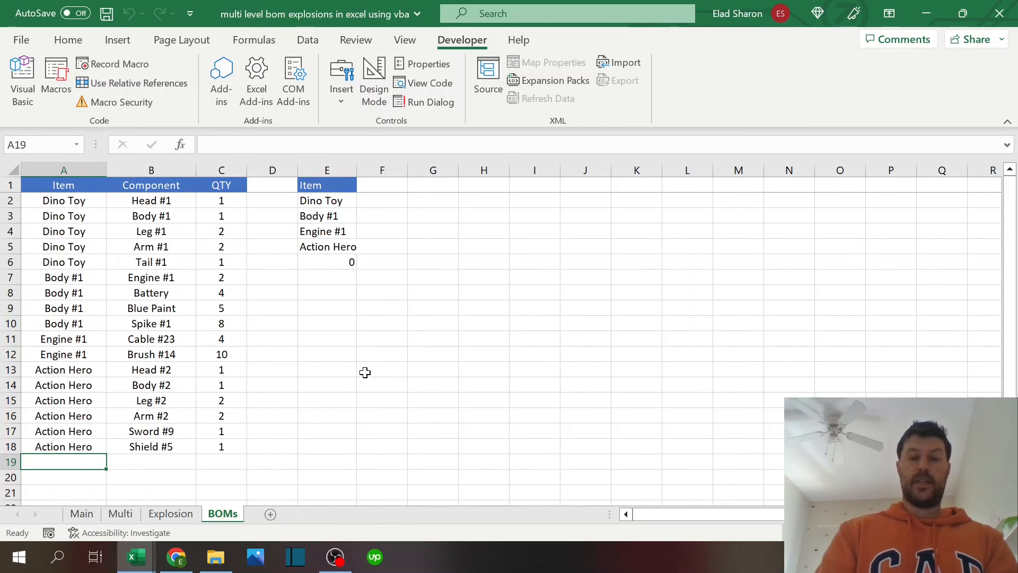
{"action": "type", "text": "Arm #1"}
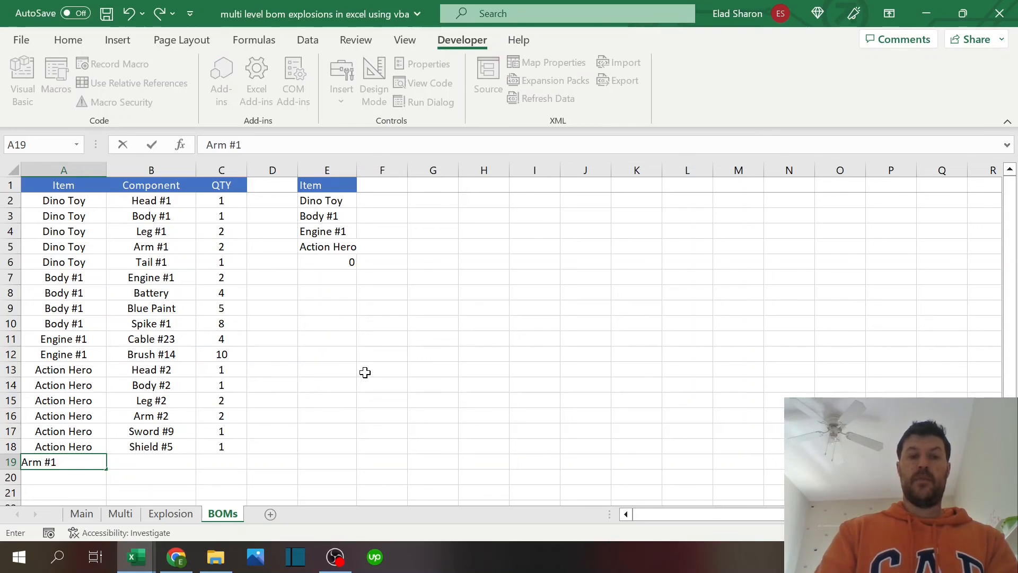
{"action": "key", "text": "Tab"}
{"action": "type", "text": "Fing"}
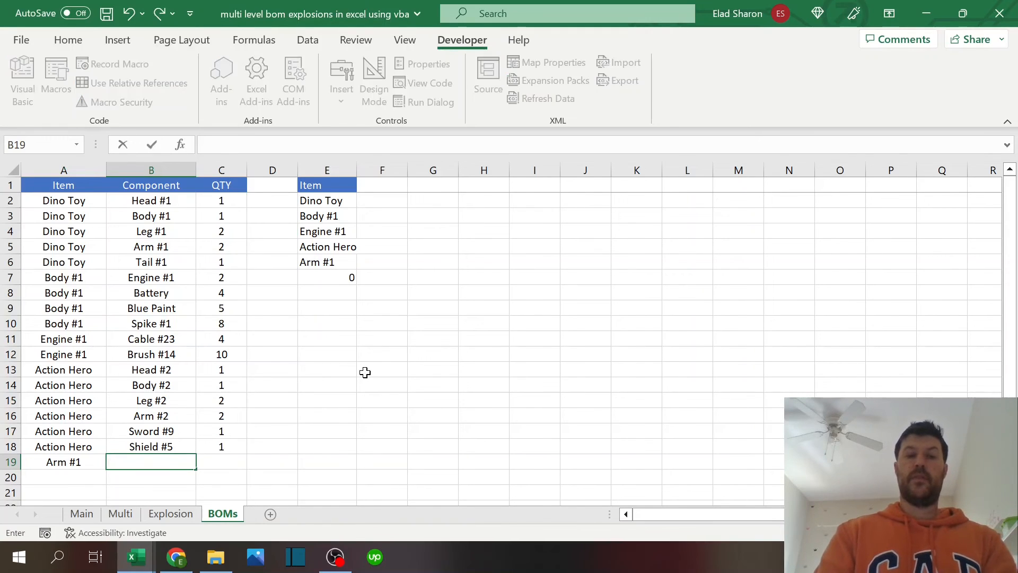
{"action": "key", "text": "Tab"}
{"action": "type", "text": "1"}
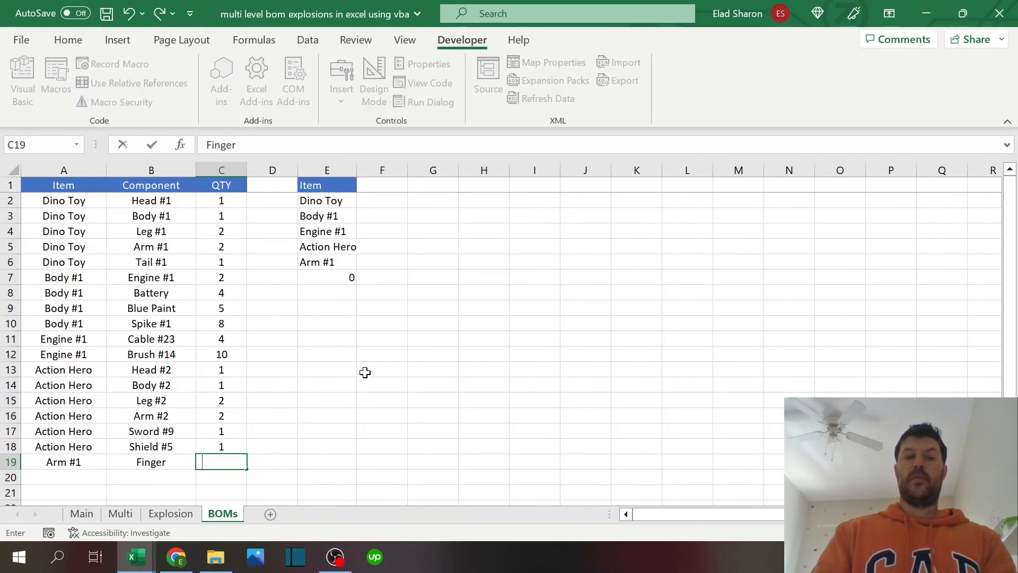
{"action": "key", "text": "Return"}
- Enter the component Nail in B20 and set the quantities of both Finger and Nail to 5
{"action": "key", "text": "Tab"}
{"action": "type", "text": "Nai"}
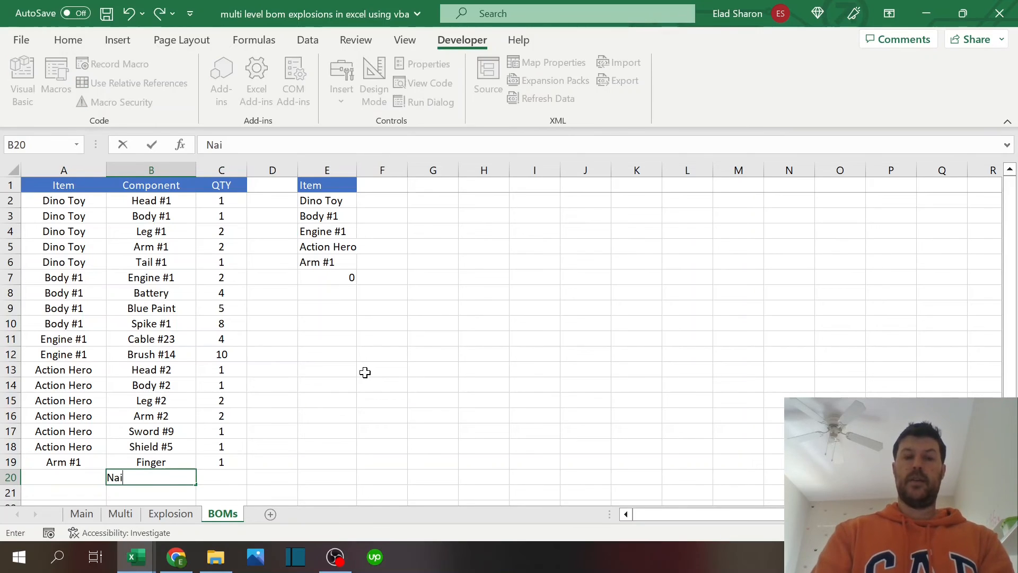
{"action": "type", "text": "l"}
{"action": "key", "text": "Tab"}
{"action": "key", "text": "Up"}
{"action": "type", "text": "5"}
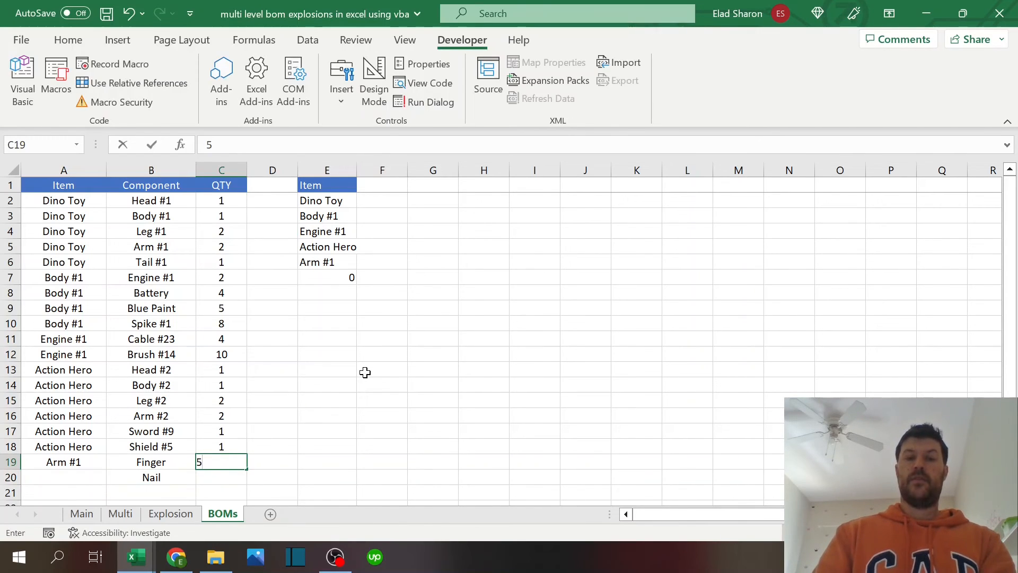
{"action": "key", "text": "Return"}
{"action": "type", "text": "5"}
- Rename the two new components in B19 and B20 as Finger X and Nail X
{"action": "key", "text": "Left"}
{"action": "key", "text": "Up"}
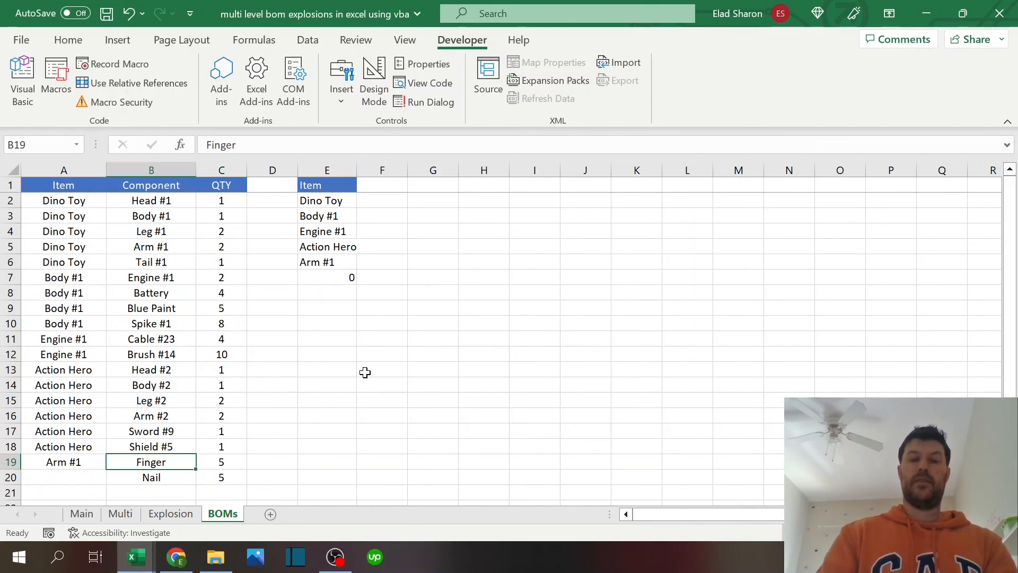
{"action": "type", "text": "Finge"}
{"action": "key", "text": "Return"}
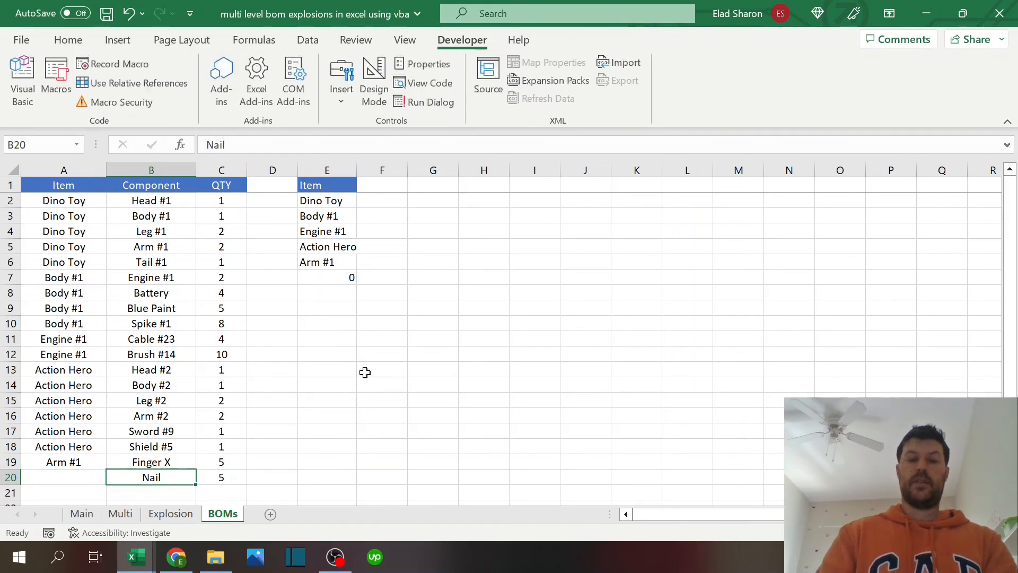
{"action": "type", "text": "Nail X"}
{"action": "key", "text": "ctrl+Return"}
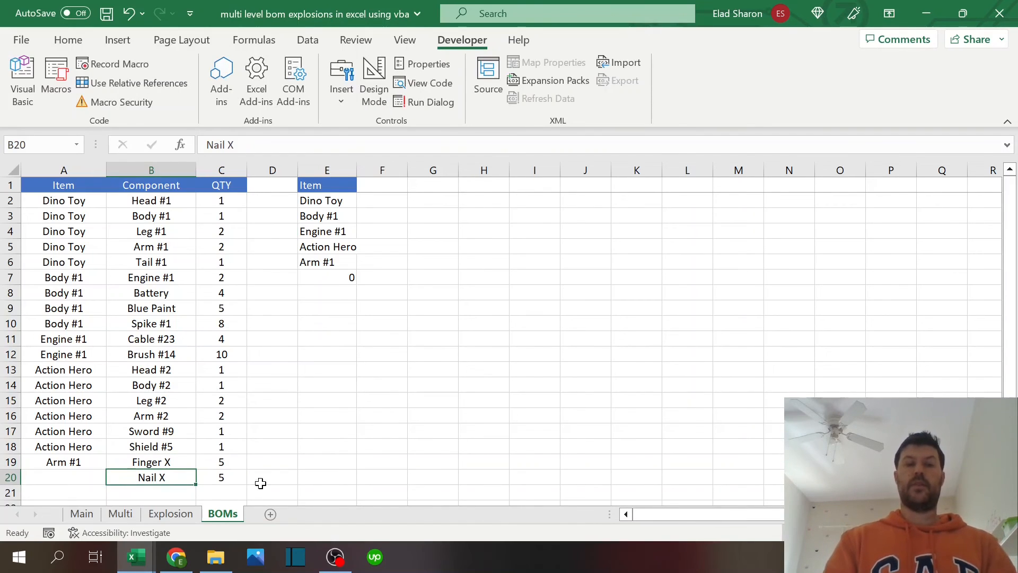
- Copy the item from A19 down to A20 and correct the entry to Arm #1
{"action": "left_click", "coordinate": [67, 479]}
{"action": "left_click", "coordinate": [73, 462]}
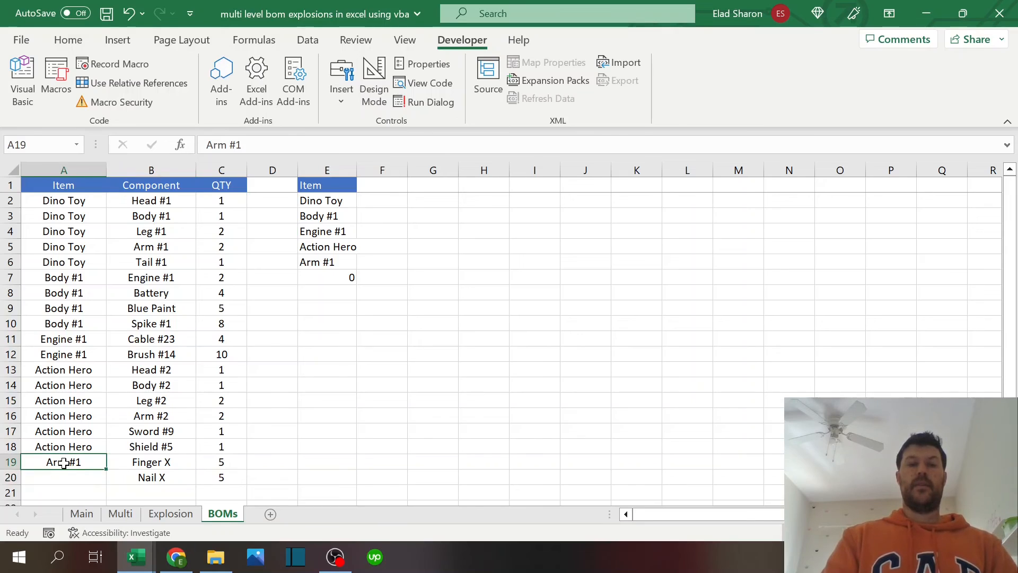
{"action": "left_click_drag", "start_coordinate": [106, 470], "coordinate": [87, 479]}
{"action": "left_click", "coordinate": [88, 478]}
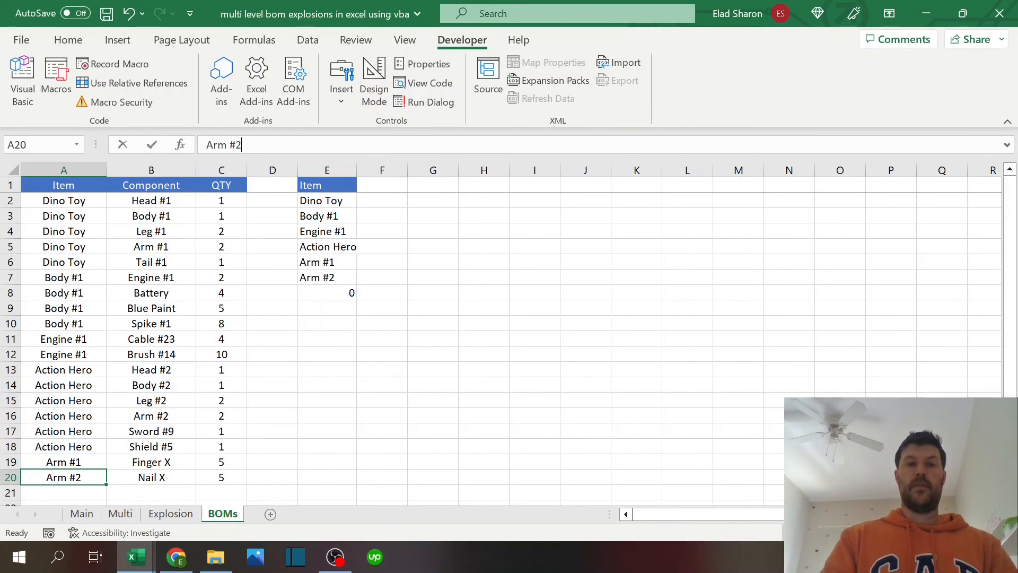
{"action": "key", "text": "BackSpace"}
{"action": "type", "text": "1"}
{"action": "key", "text": "Return"}
{"action": "left_click", "coordinate": [315, 398]}
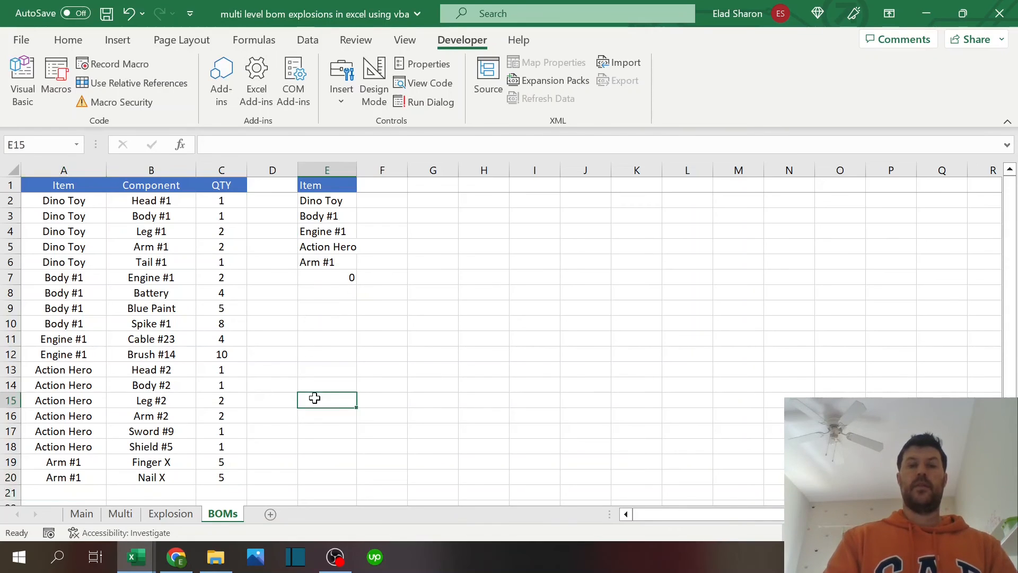
- Run the BOM explosion for Dino Toy on Main and check the component list for Finger X and Nail X
{"action": "left_click", "coordinate": [84, 514]}
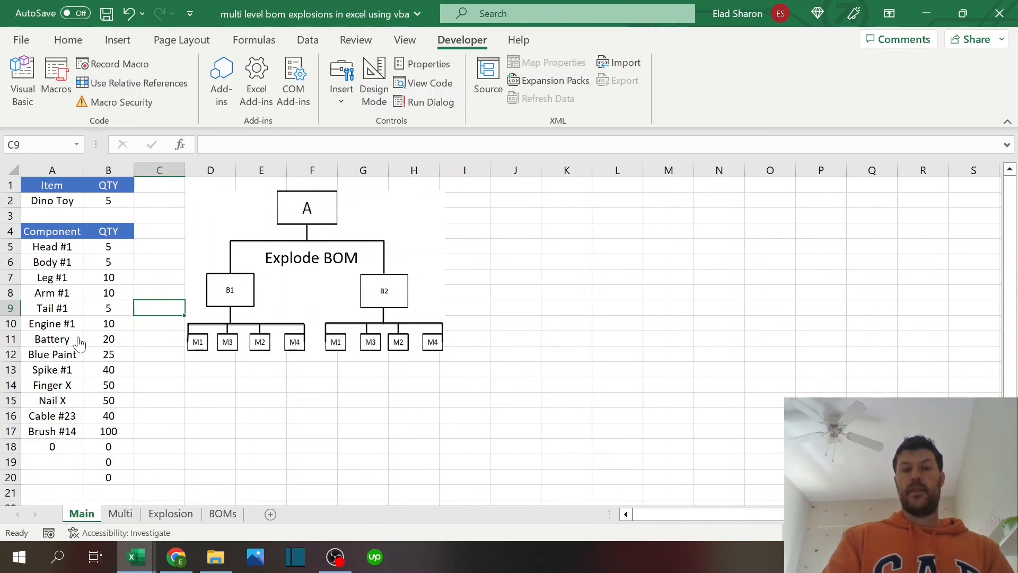
{"action": "left_click", "coordinate": [75, 386]}
{"action": "left_click", "coordinate": [63, 402]}
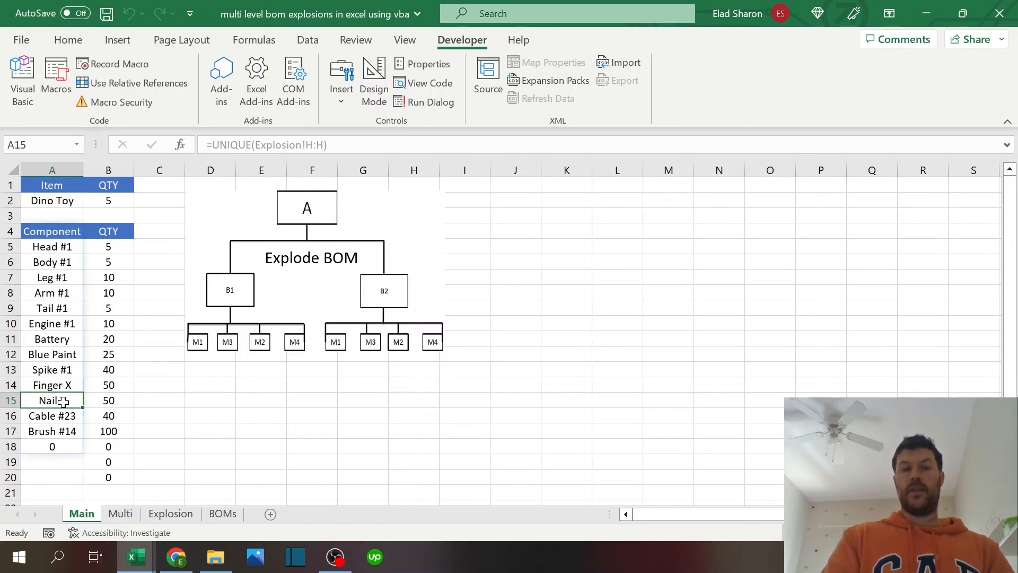
- Examine on Multi how the Arm #1 block in H7:M8 is placed beneath the Body #1 components in Level 2
{"action": "left_click", "coordinate": [122, 514]}
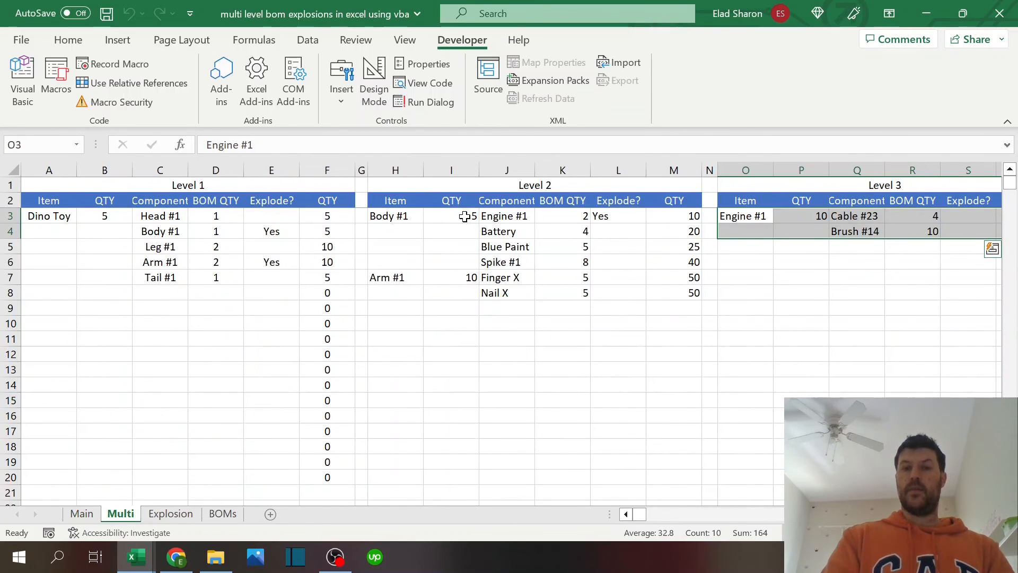
{"action": "left_click_drag", "start_coordinate": [461, 217], "coordinate": [459, 260]}
{"action": "left_click", "coordinate": [488, 262]}
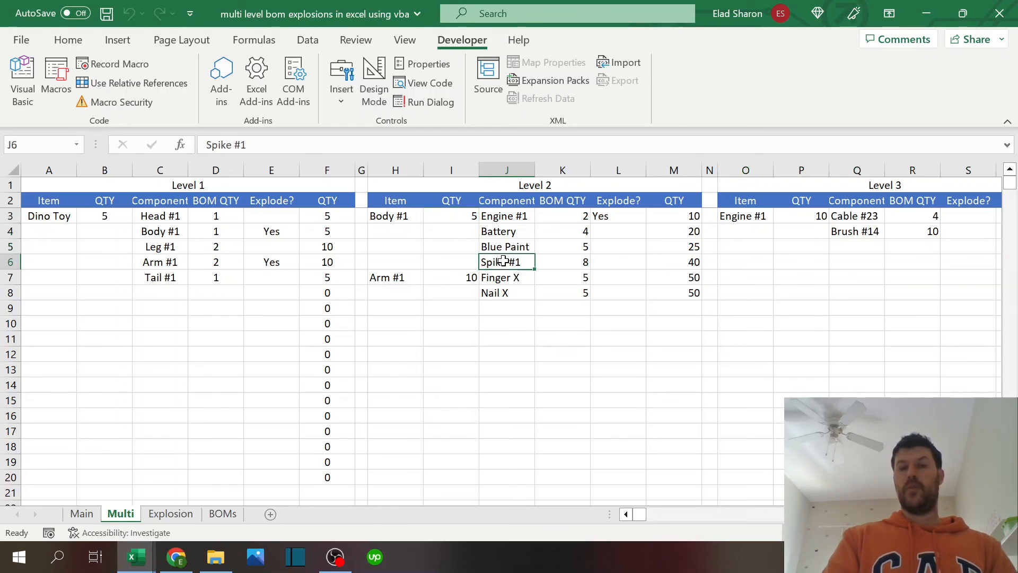
{"action": "left_click_drag", "start_coordinate": [391, 277], "coordinate": [660, 283]}
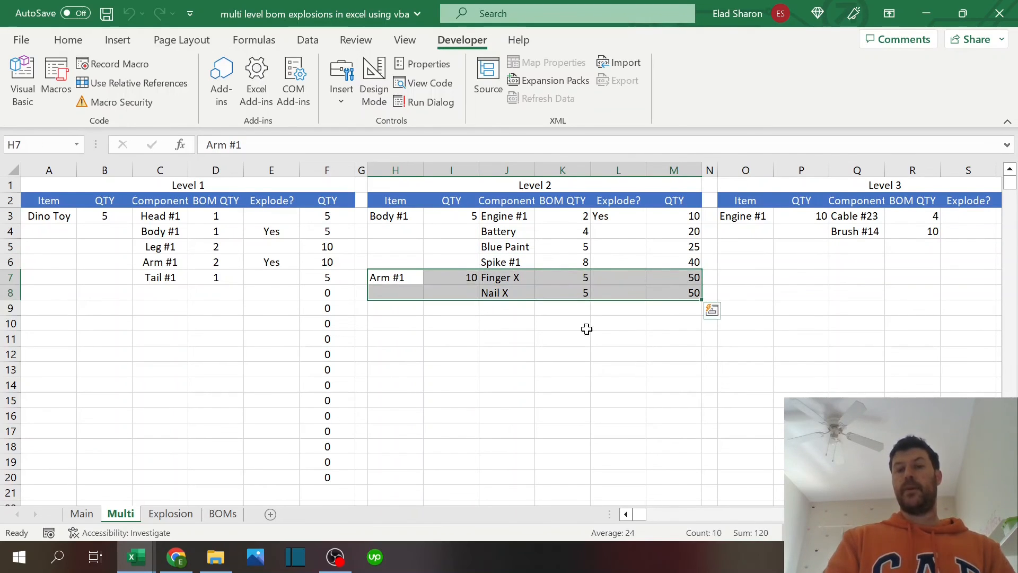
{"action": "left_click", "coordinate": [586, 329]}
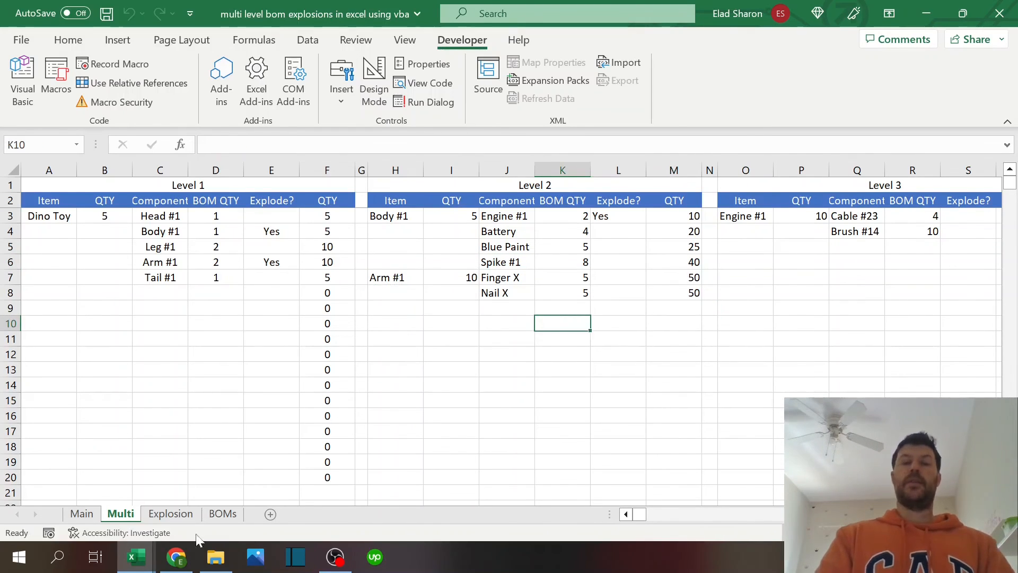
- Review the macro's closing lines from End If through Application.ScreenUpdating = True, and return to the Main sheet
{"action": "left_click", "coordinate": [81, 513]}
{"action": "mouse_move", "coordinate": [142, 564]}
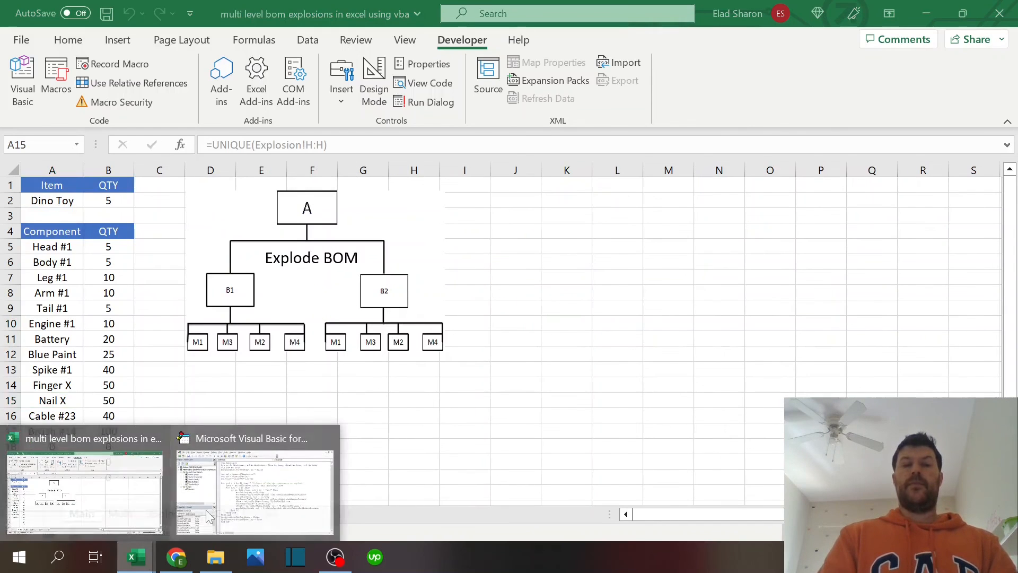
{"action": "left_click", "coordinate": [448, 503]}
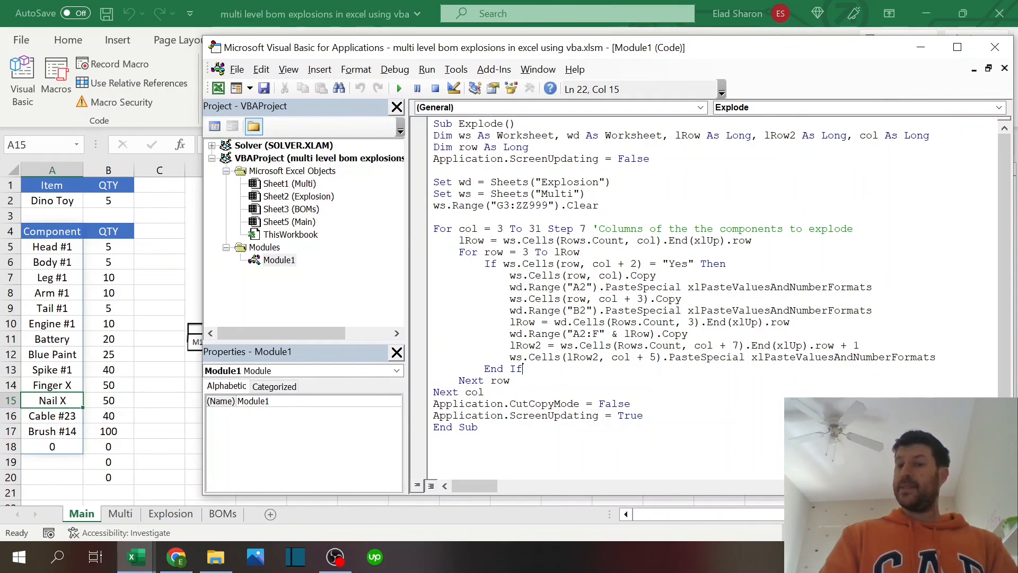
{"action": "key", "text": "Down"}
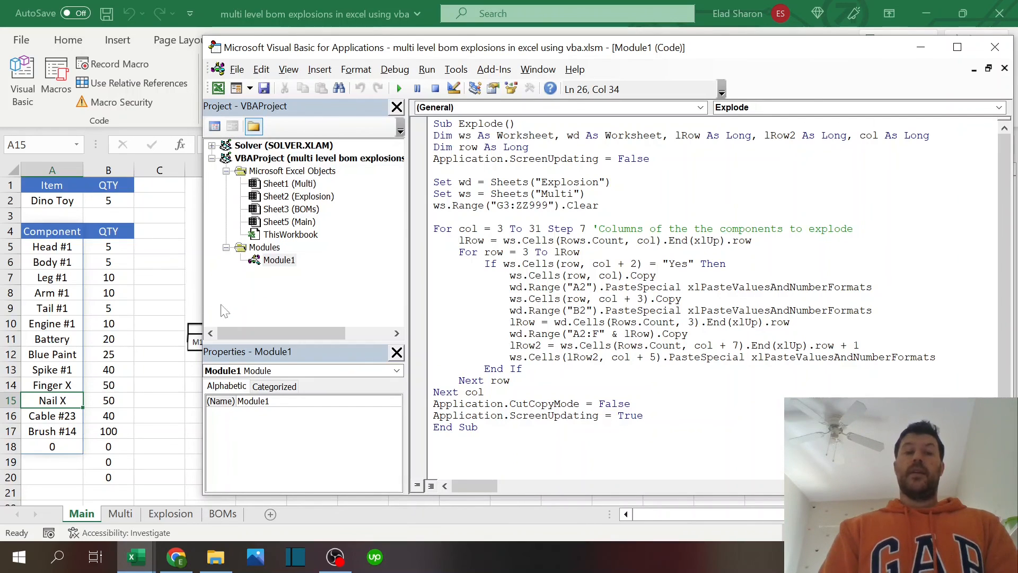
{"action": "left_click", "coordinate": [175, 325]}
{"action": "left_click", "coordinate": [531, 382]}
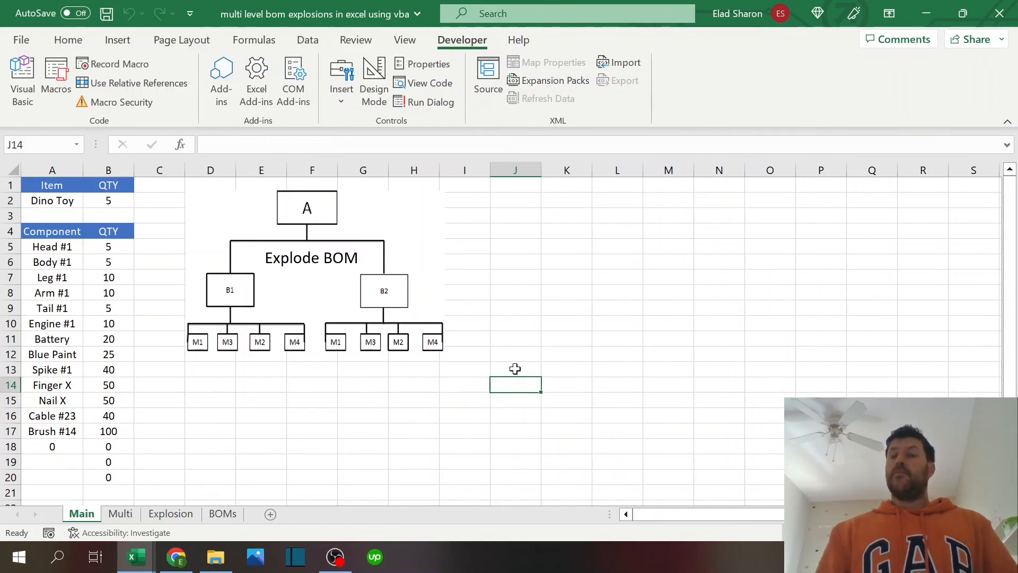